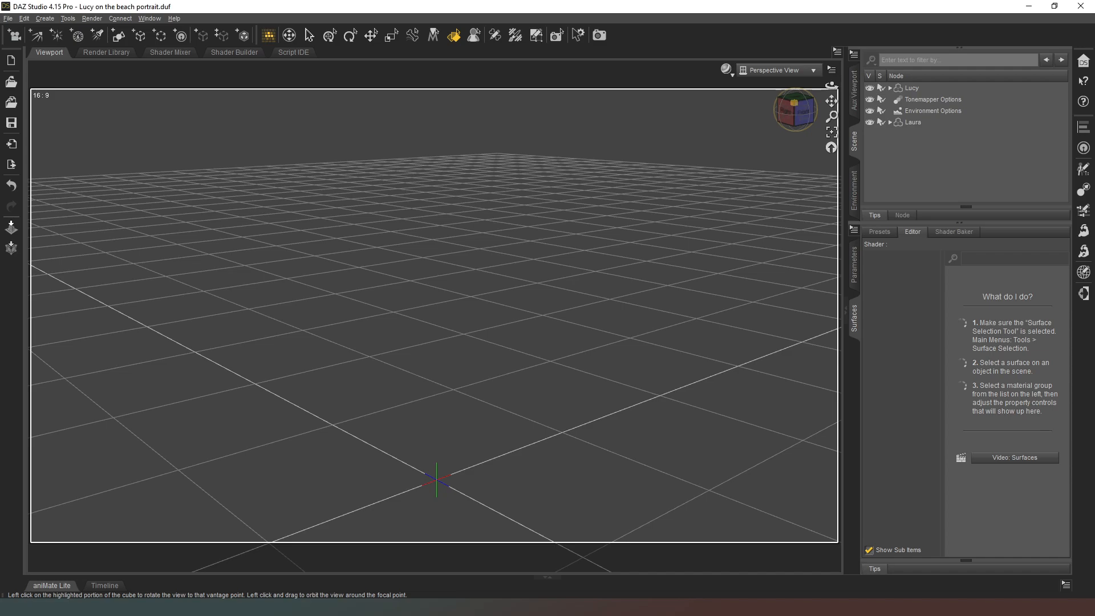
# Hide the Lucy and Laura figures so that only the table stays visible in the scene.
pyautogui.click(796, 109)
pyautogui.moveTo(791, 117); pyautogui.dragTo(789, 115)
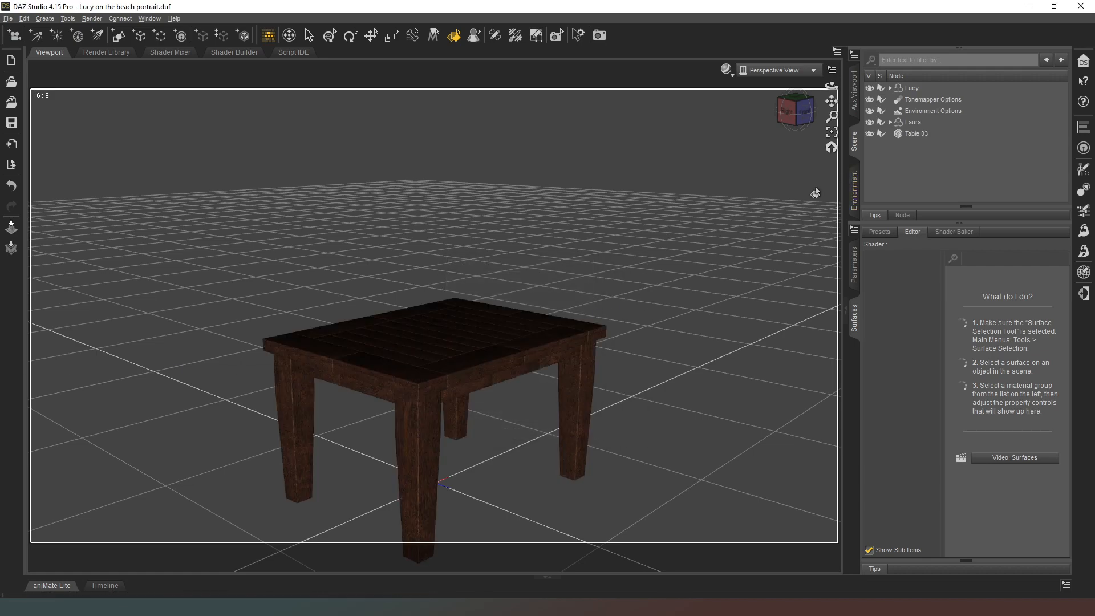
pyautogui.moveTo(785, 122)
pyautogui.mouseDown()
pyautogui.moveTo(814, 139)
pyautogui.moveTo(794, 110)
pyautogui.mouseUp()
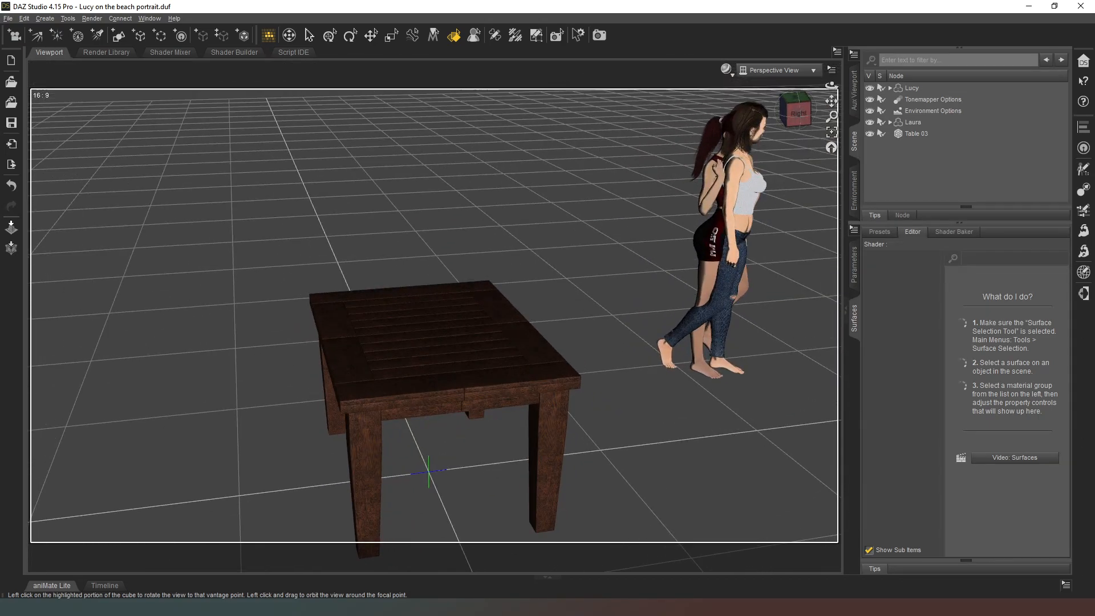
pyautogui.click(869, 88)
pyautogui.click(869, 122)
# Examine the wooden table from several angles and distances.
pyautogui.moveTo(795, 111); pyautogui.dragTo(638, 146)
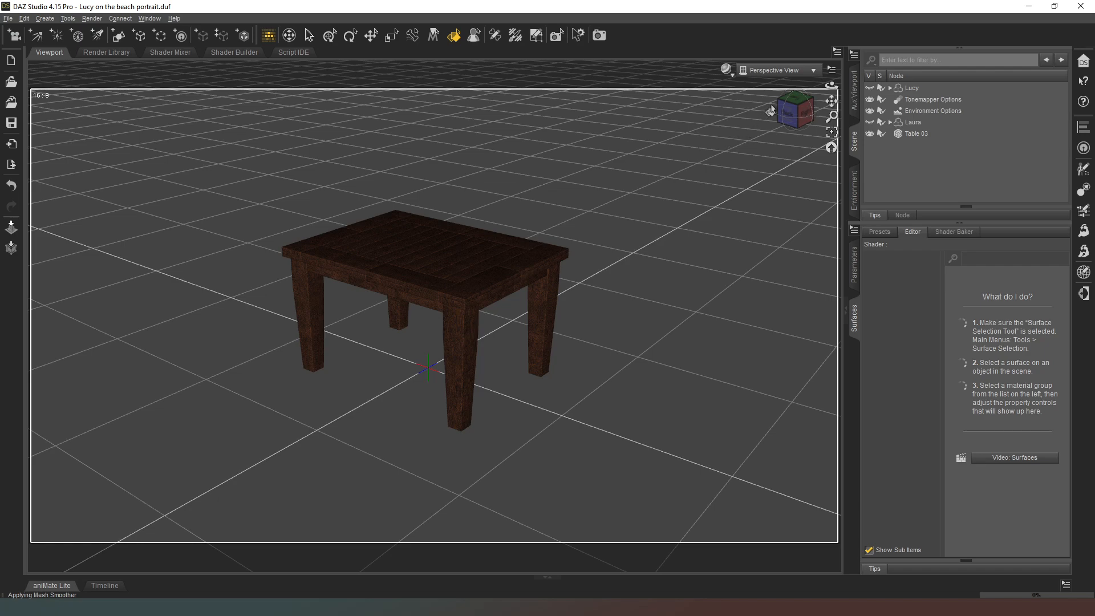
pyautogui.moveTo(797, 111); pyautogui.dragTo(801, 71)
pyautogui.moveTo(799, 111); pyautogui.dragTo(798, 171, button='middle')
pyautogui.scroll(-3, 798, 110)
pyautogui.moveTo(796, 110); pyautogui.dragTo(746, 168)
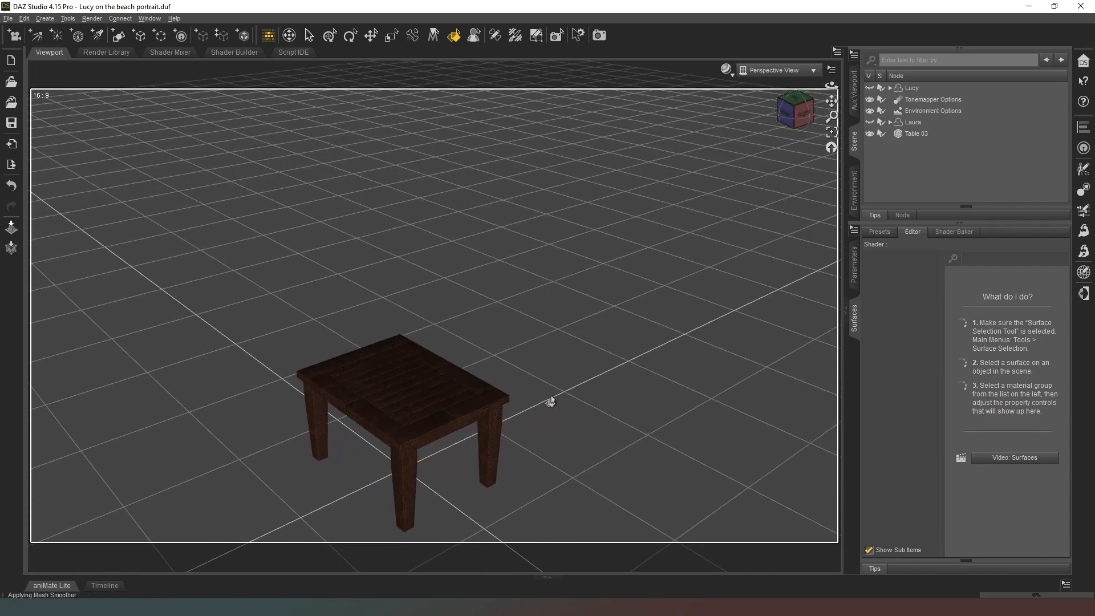
pyautogui.scroll(-1, 474, 377)
pyautogui.moveTo(525, 374); pyautogui.dragTo(542, 331, button='middle')
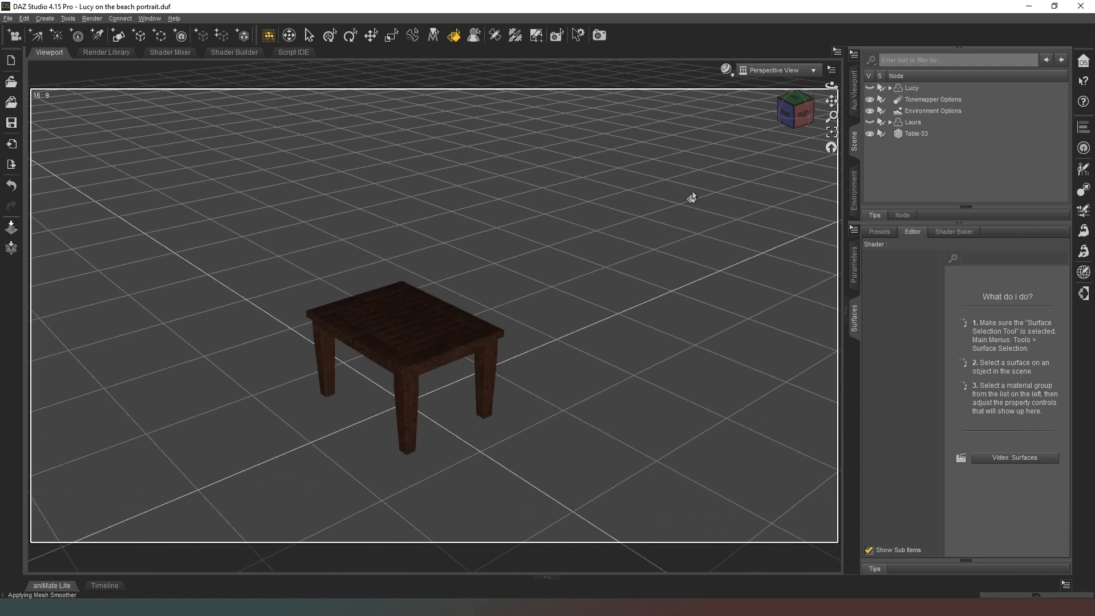
pyautogui.scroll(-3, 654, 204)
pyautogui.moveTo(780, 111); pyautogui.dragTo(644, 173)
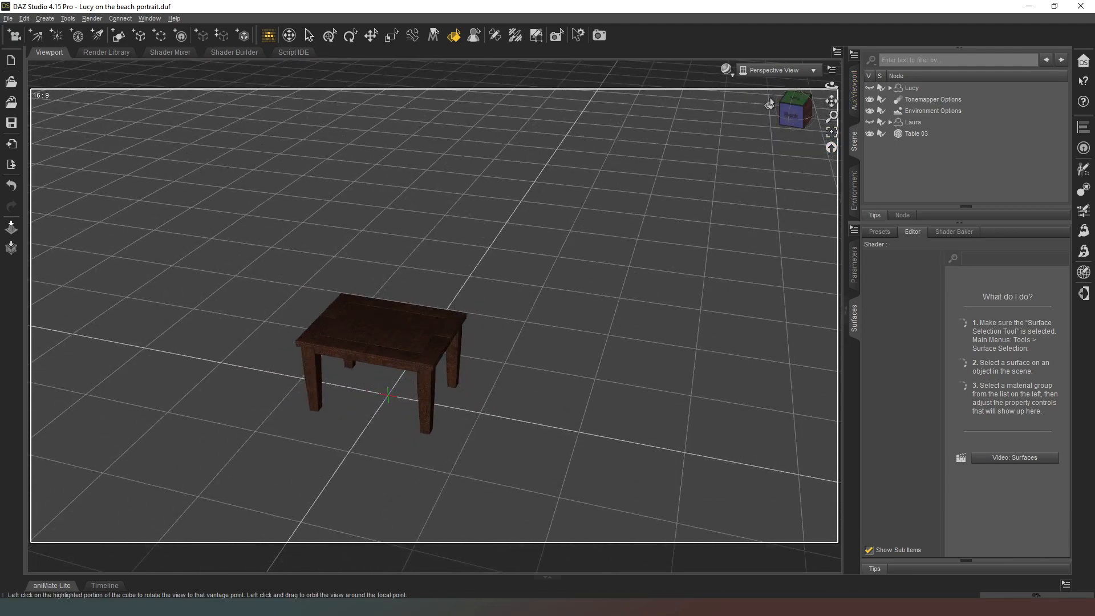
pyautogui.moveTo(799, 115); pyautogui.dragTo(758, 205)
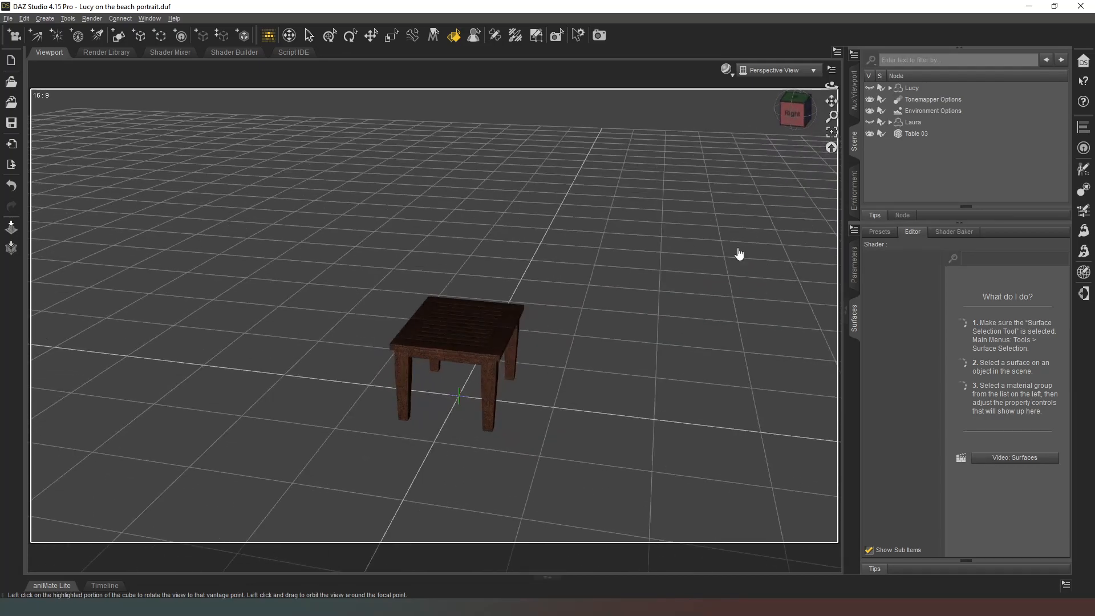
pyautogui.scroll(1, 390, 374)
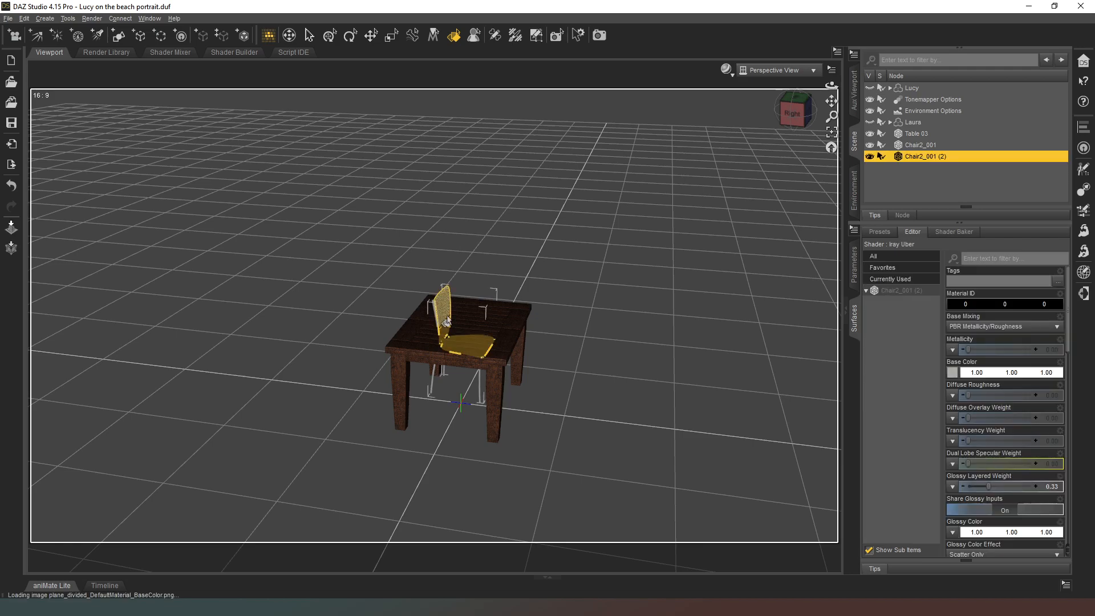
# Move the two chairs out from under the table to its opposite sides with the Translate tool.
pyautogui.click(371, 36)
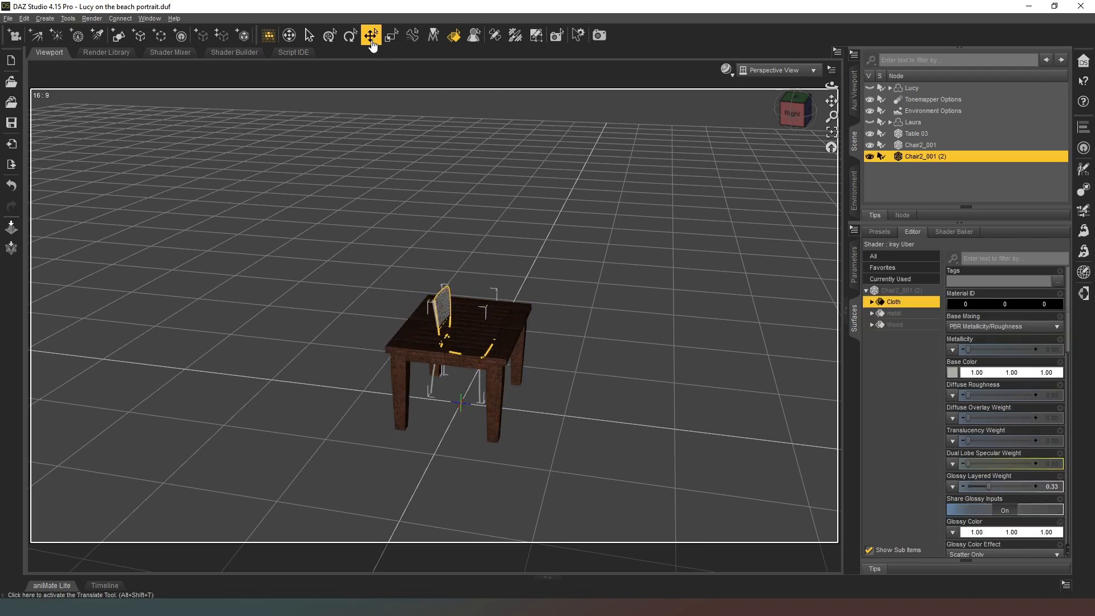
pyautogui.moveTo(463, 405); pyautogui.dragTo(393, 332)
pyautogui.click(439, 397)
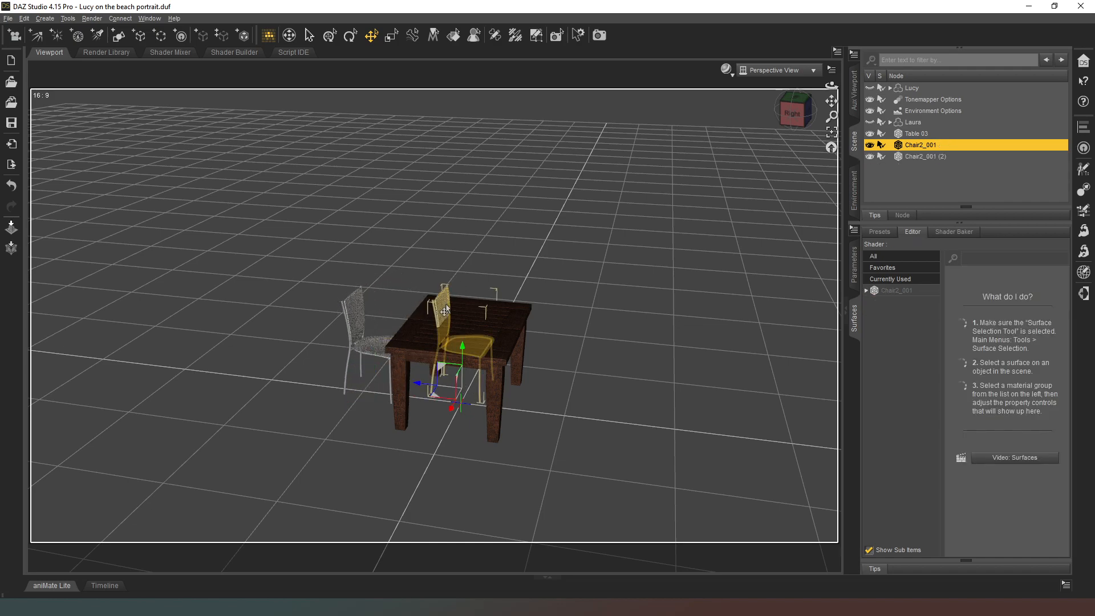
pyautogui.moveTo(439, 397); pyautogui.dragTo(539, 426)
# Set the Y rotation of Chair2_001 to 0 and move it slightly closer to the table, to about Z 1057.51.
pyautogui.click(854, 265)
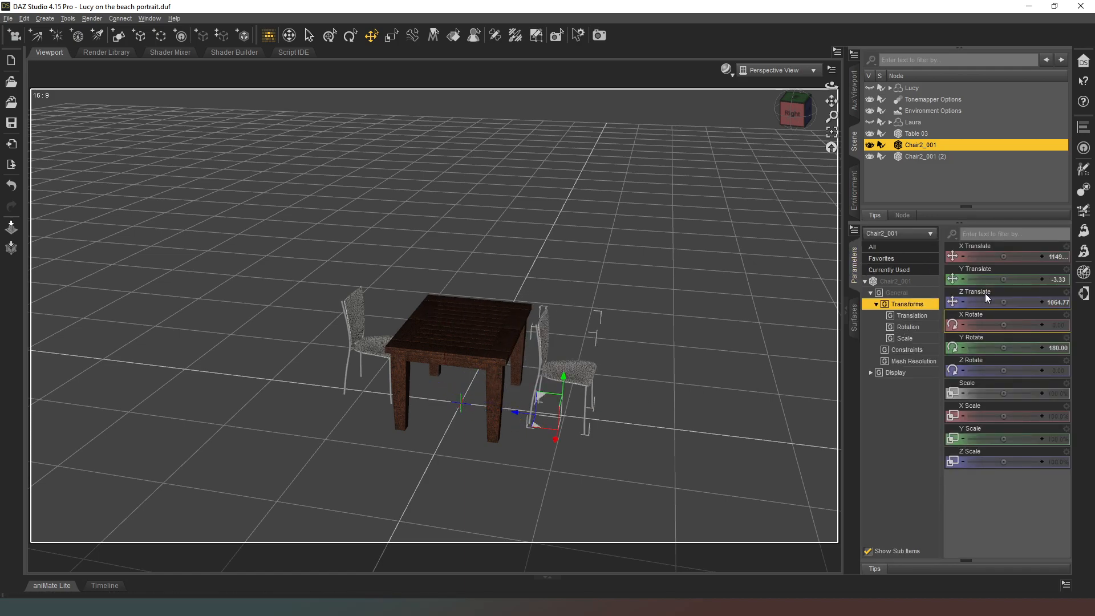
pyautogui.click(1049, 346)
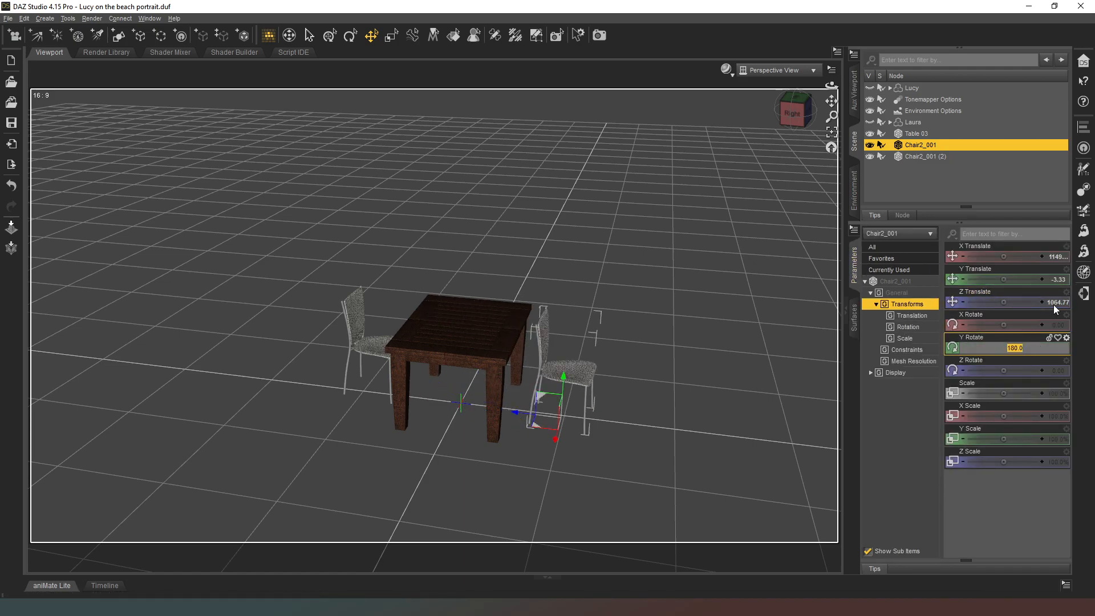
pyautogui.write('0')
pyautogui.press('Return')
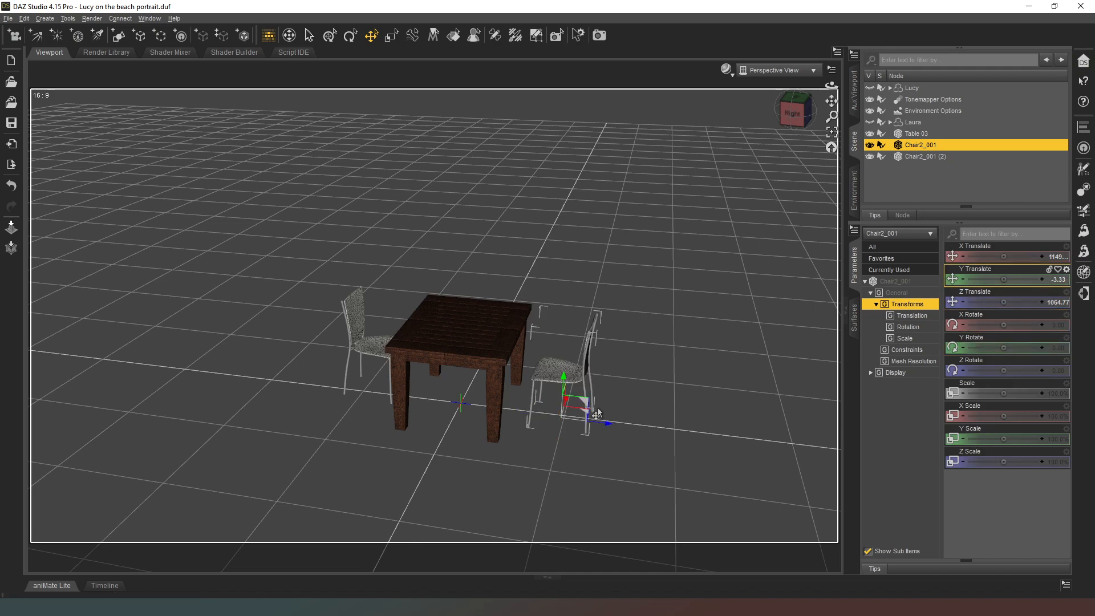
pyautogui.moveTo(586, 411); pyautogui.dragTo(578, 409)
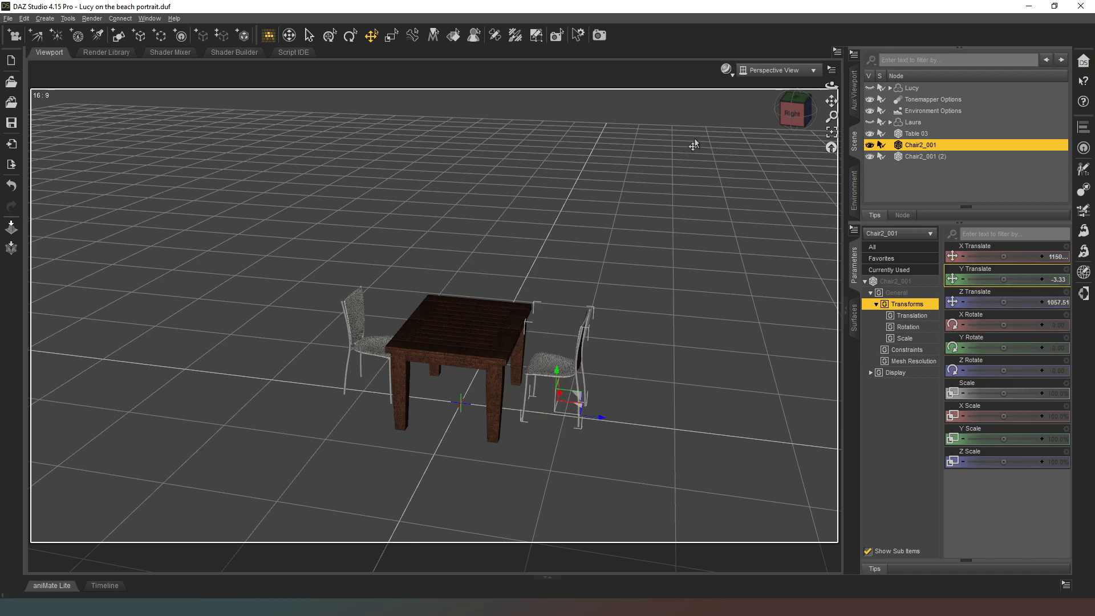
pyautogui.moveTo(801, 112)
pyautogui.mouseDown()
pyautogui.moveTo(822, 121)
pyautogui.moveTo(787, 116)
pyautogui.moveTo(821, 118)
pyautogui.mouseUp()
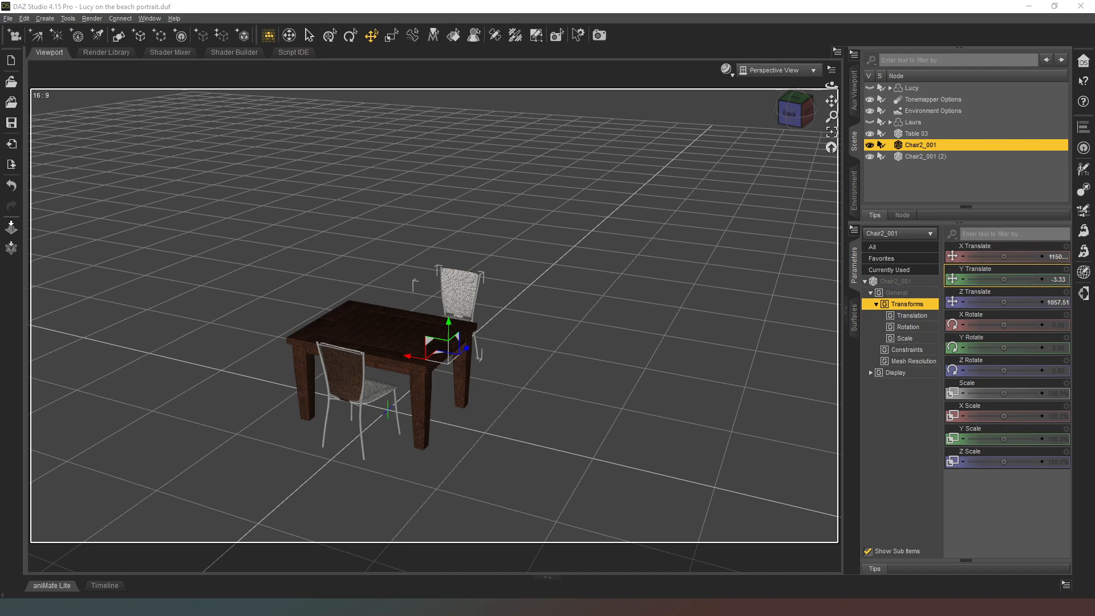
pyautogui.click(271, 279)
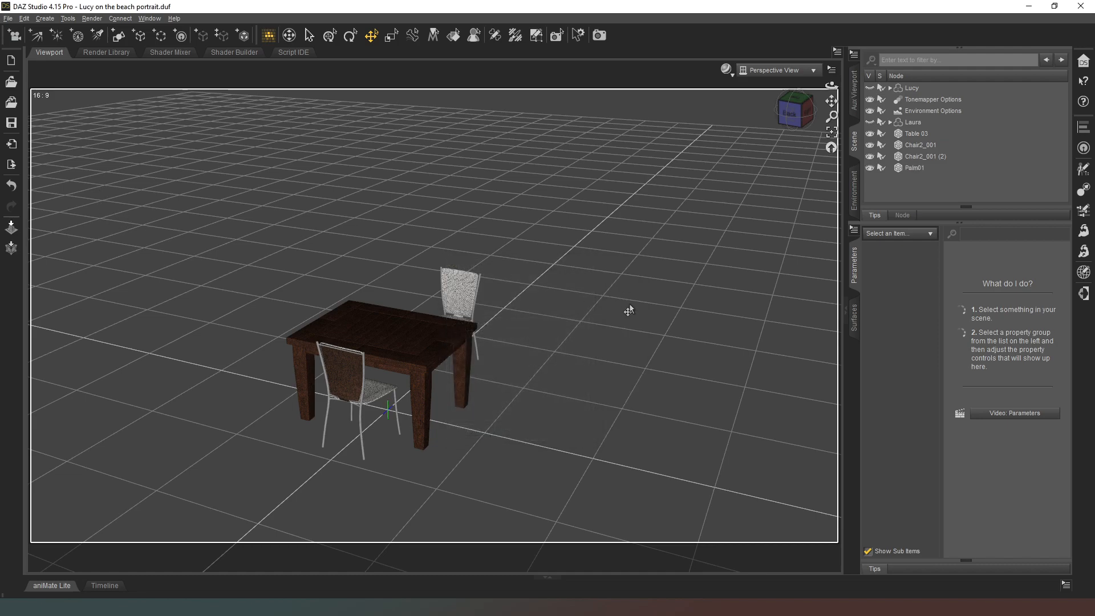
# Lower the Palm01 tree to about -529.52 and move it near the table, at about X 792.91 and Z 1065.71.
pyautogui.click(918, 170)
pyautogui.moveTo(806, 110)
pyautogui.mouseDown()
pyautogui.moveTo(878, 111)
pyautogui.moveTo(935, 82)
pyautogui.moveTo(821, 61)
pyautogui.moveTo(924, 77)
pyautogui.moveTo(793, 106)
pyautogui.mouseUp()
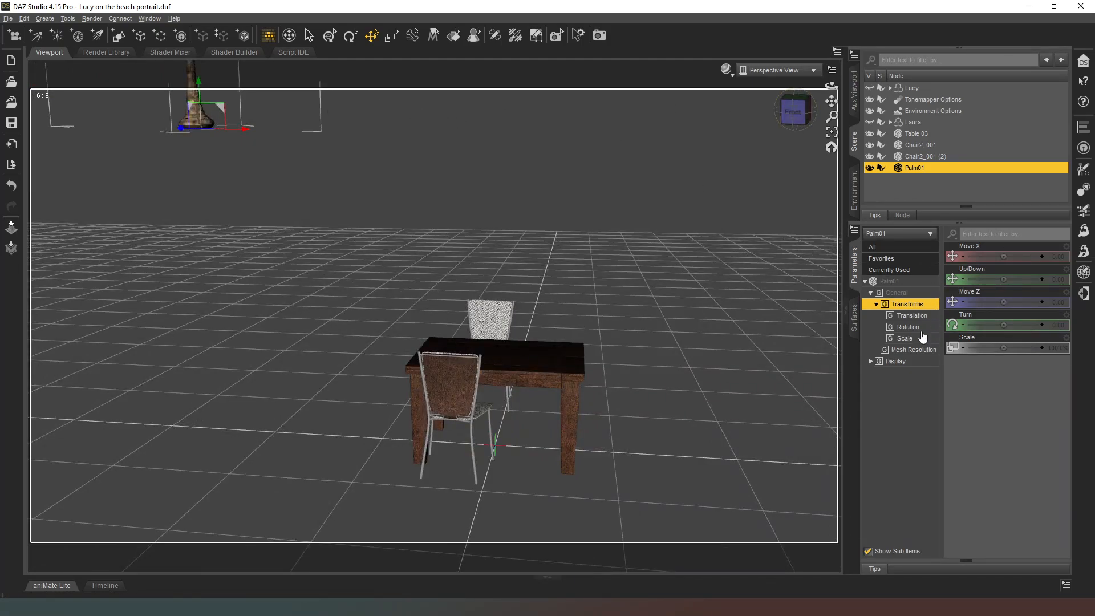
pyautogui.moveTo(228, 124); pyautogui.dragTo(187, 309)
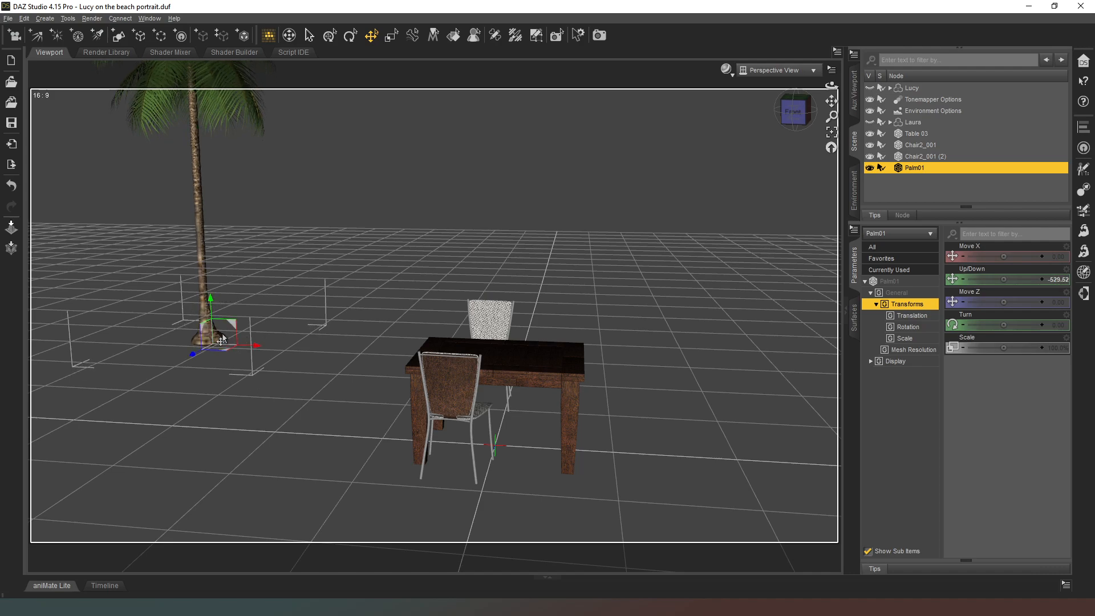
pyautogui.moveTo(223, 352); pyautogui.dragTo(477, 565)
pyautogui.moveTo(795, 117); pyautogui.dragTo(744, 137)
pyautogui.moveTo(527, 303); pyautogui.dragTo(523, 206, button='middle')
pyautogui.scroll(-5, 498, 304)
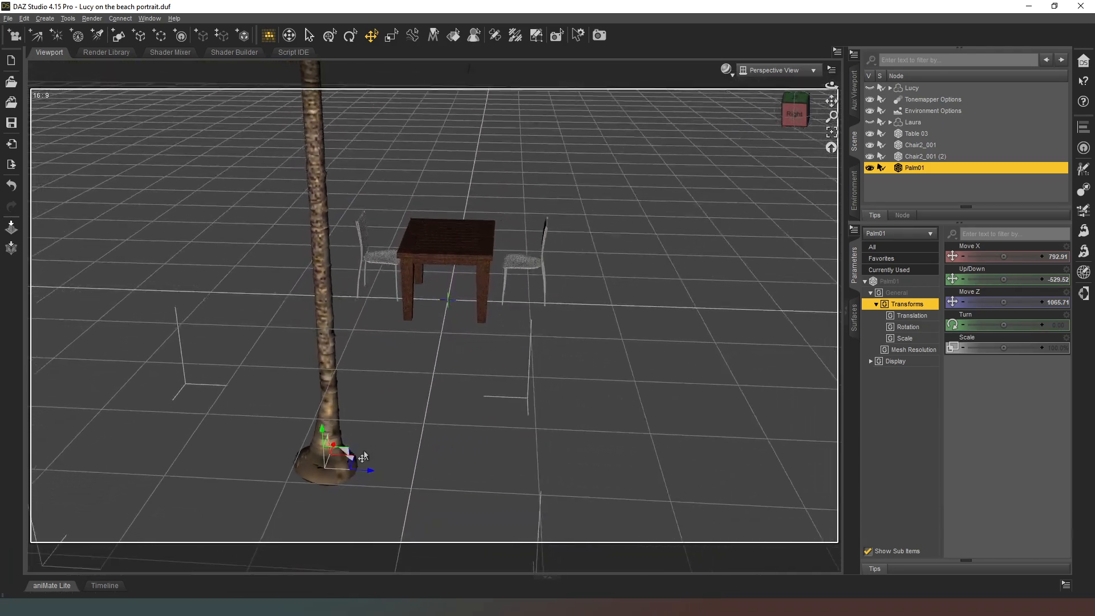
# Reset the palm tree's vertical position to 0.
pyautogui.click(1059, 279)
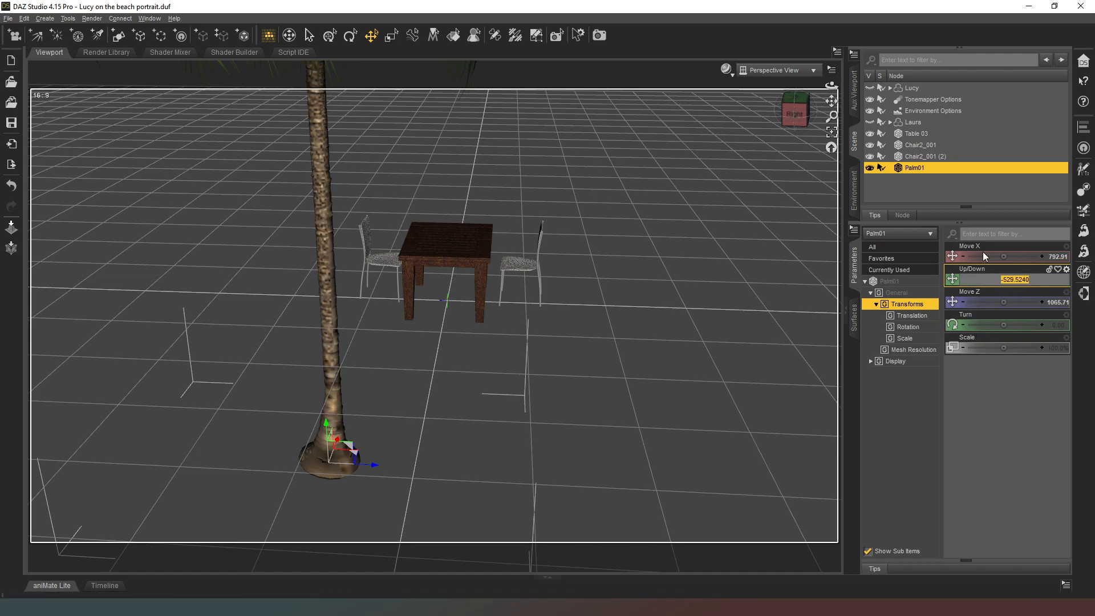
pyautogui.write('0')
pyautogui.press('Return')
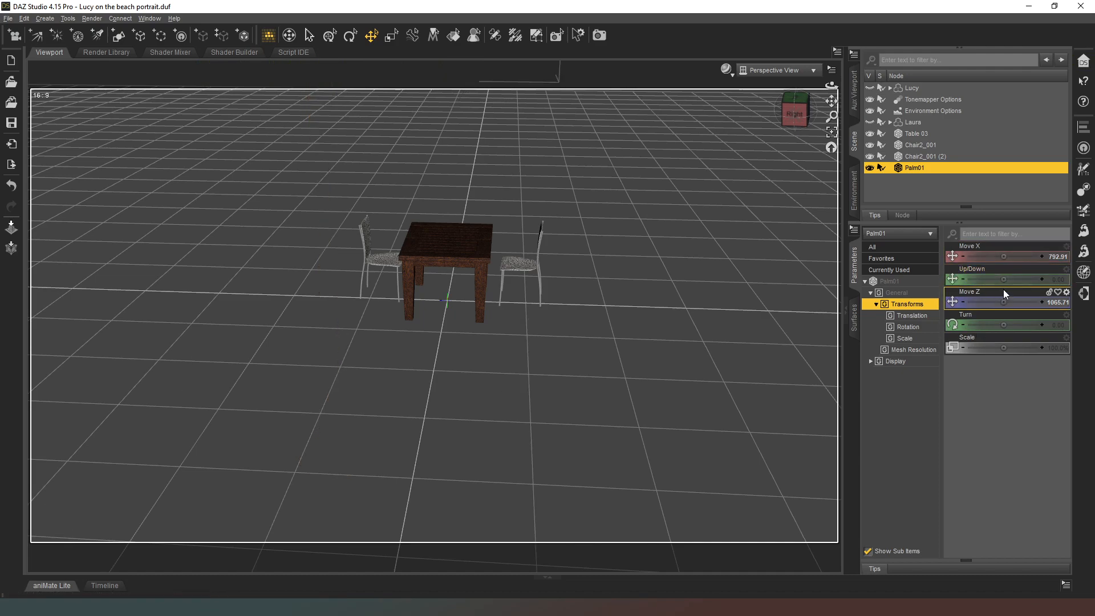
# Lower the palm tree to about -315.92 and place it well behind the table, at about X 836.49 and Z 1803.58.
pyautogui.moveTo(1002, 279); pyautogui.dragTo(982, 279)
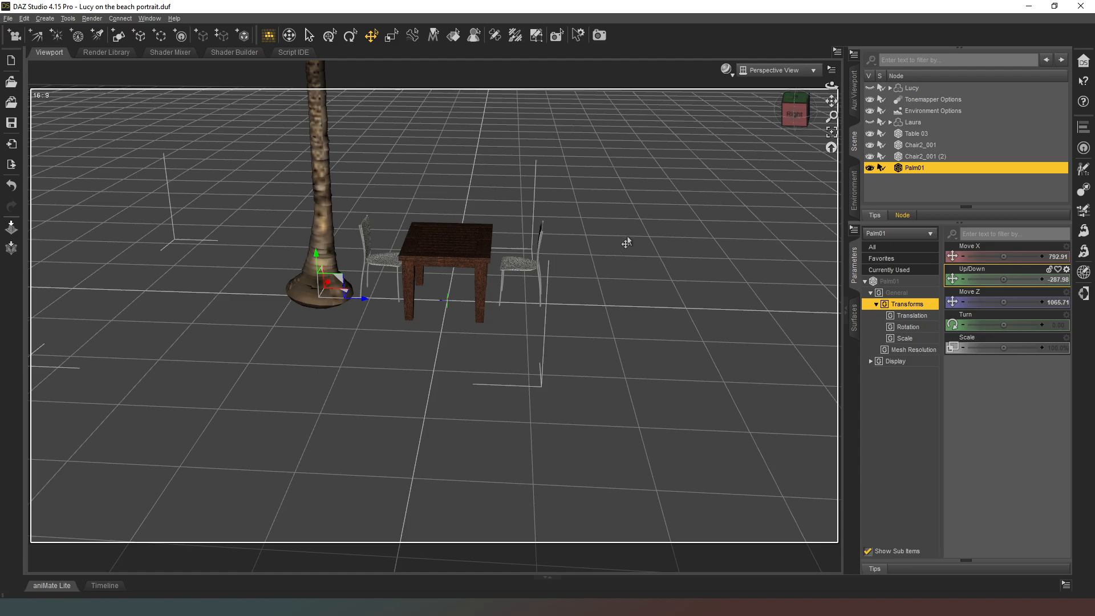
pyautogui.moveTo(347, 292); pyautogui.dragTo(815, 317)
pyautogui.moveTo(788, 118); pyautogui.dragTo(824, 88)
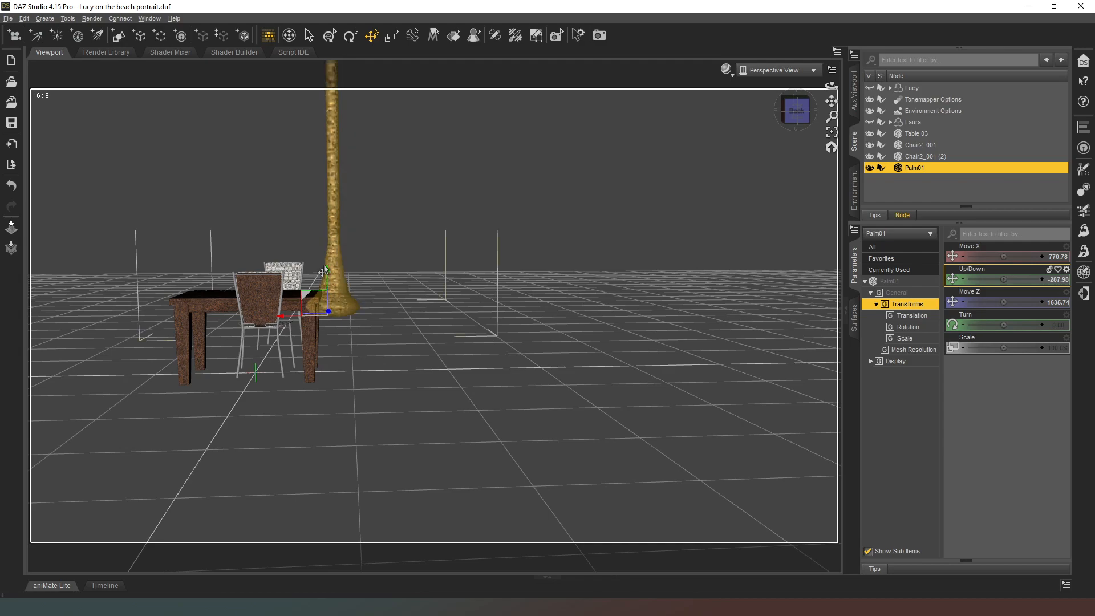
pyautogui.moveTo(322, 275); pyautogui.dragTo(328, 294)
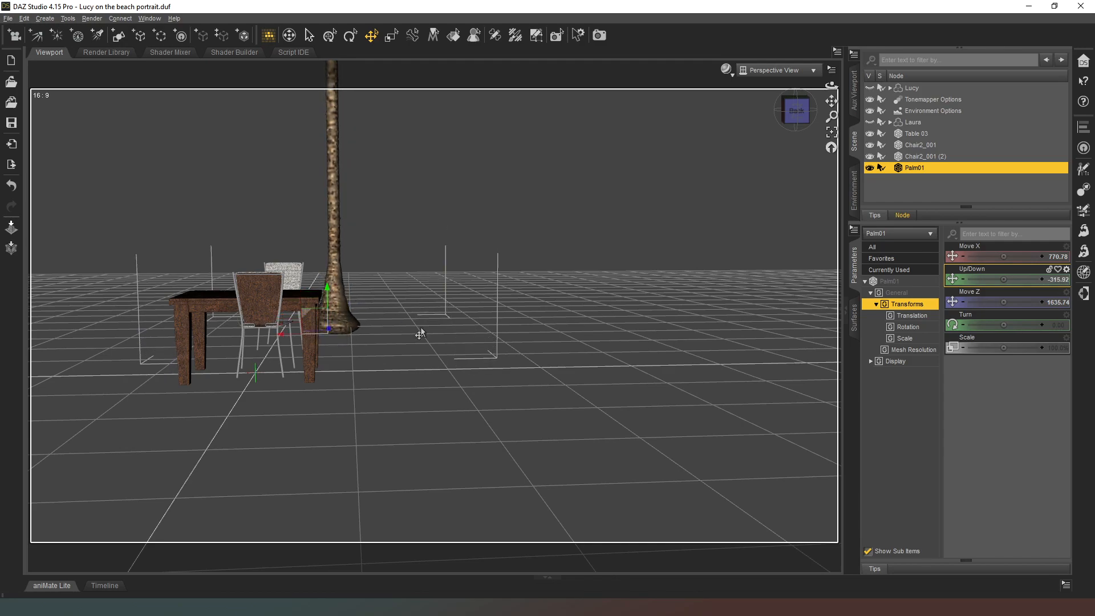
pyautogui.click(830, 148)
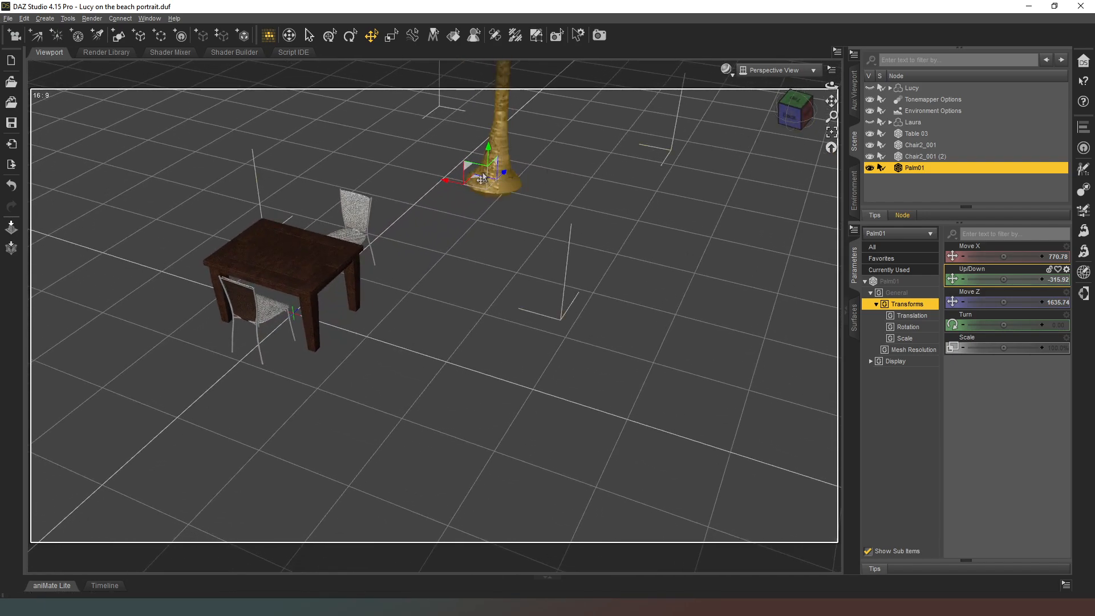
pyautogui.moveTo(474, 181); pyautogui.dragTo(480, 128)
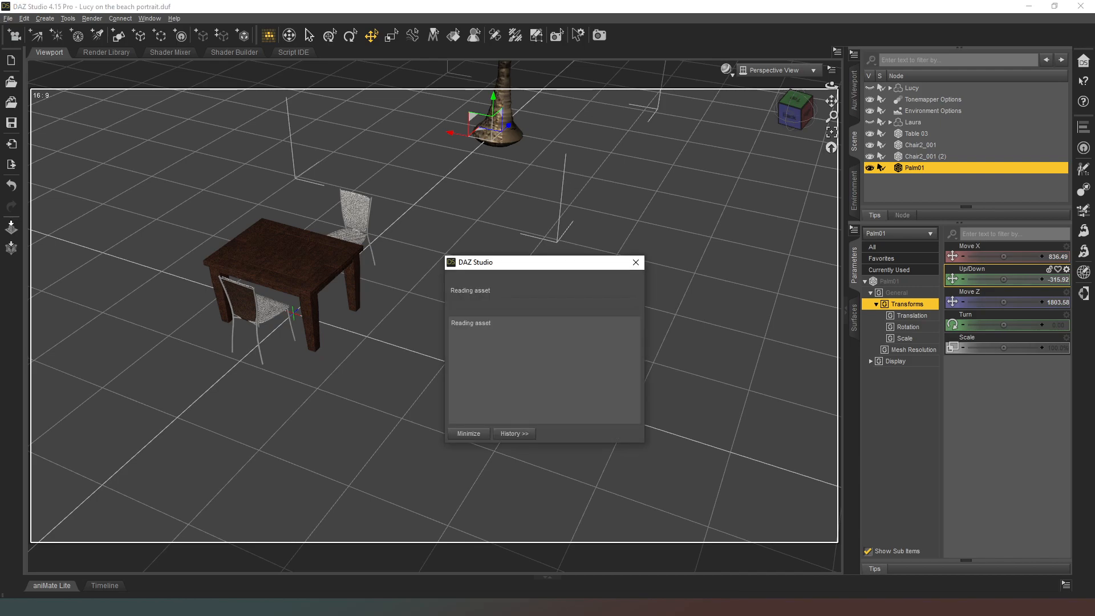
# Lower the Hedge to about -358.86 and shift it to about Z 283.39.
pyautogui.moveTo(791, 108); pyautogui.dragTo(872, 94)
pyautogui.click(795, 111)
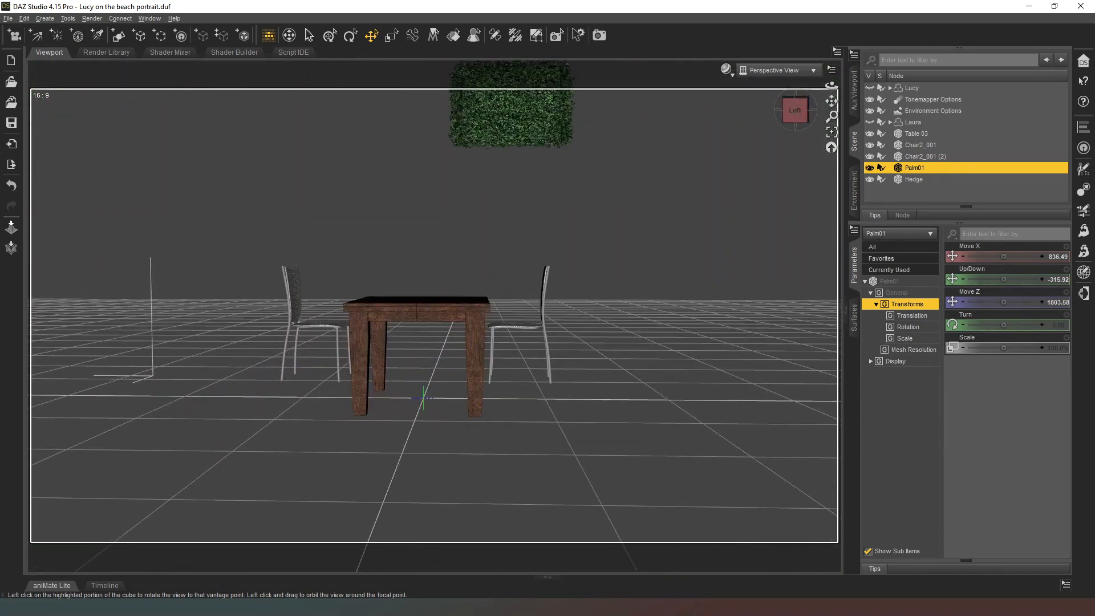
pyautogui.click(538, 123)
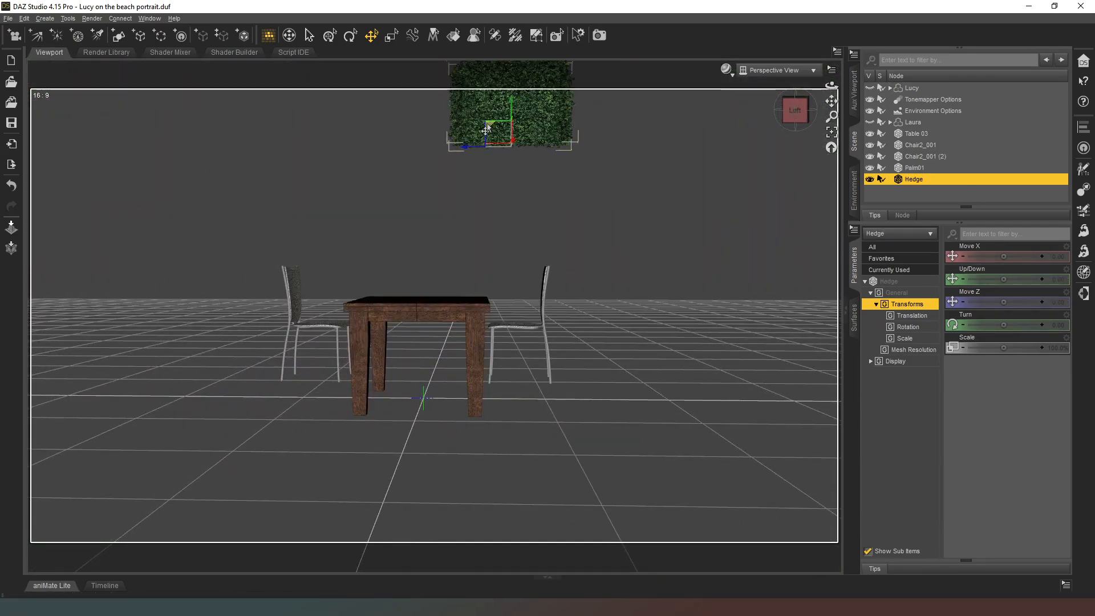
pyautogui.moveTo(459, 172); pyautogui.dragTo(338, 345)
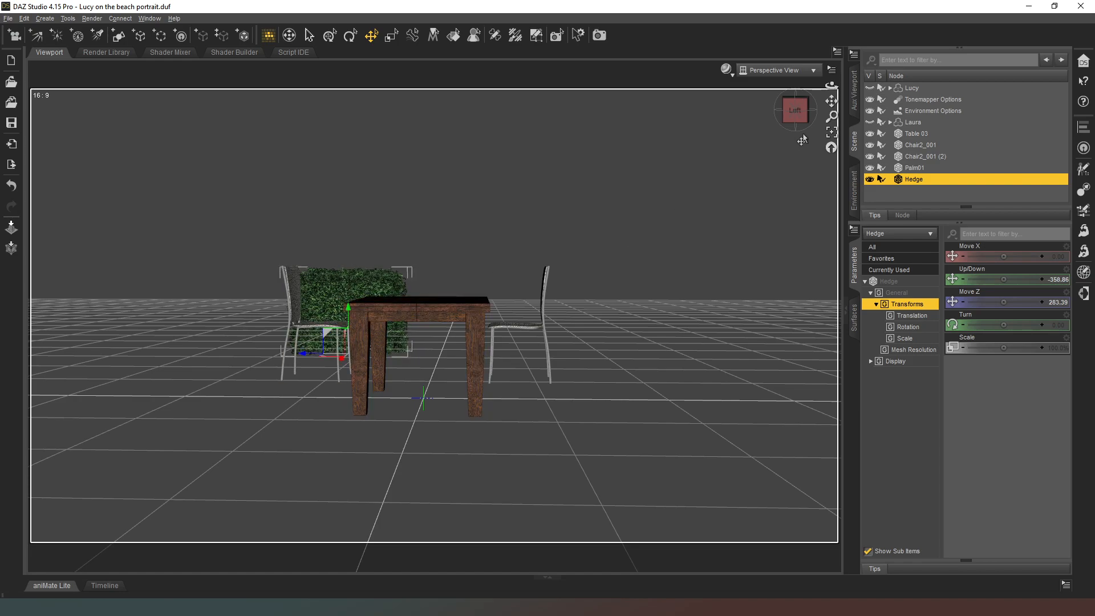
# Move the hedge beside the table at about X 689.38 and Z 355.93, and raise it to about -318.75.
pyautogui.moveTo(795, 109); pyautogui.dragTo(833, 134)
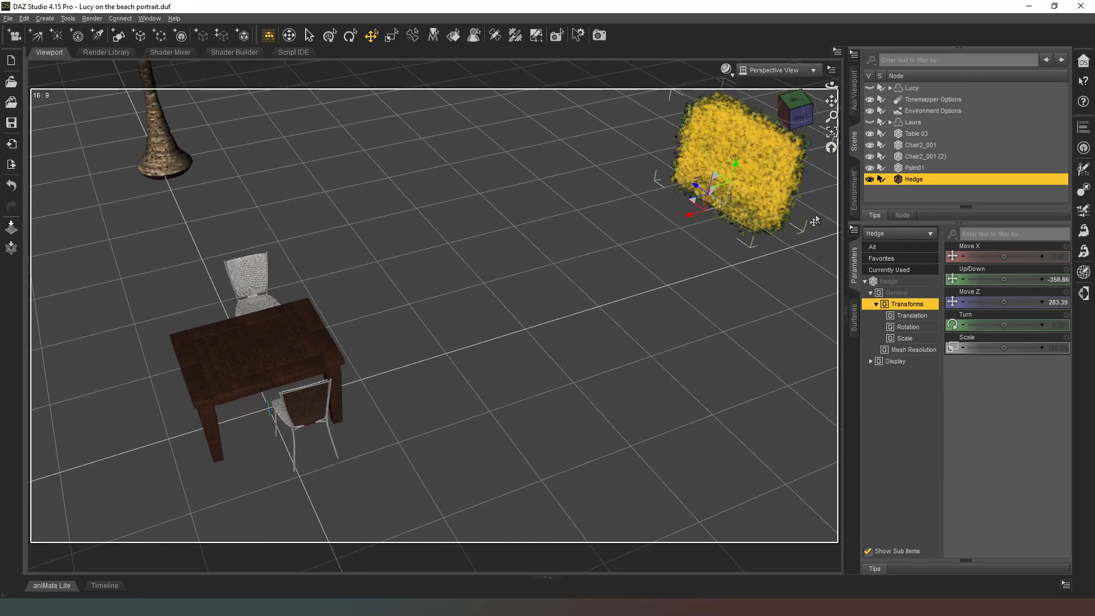
pyautogui.moveTo(692, 199); pyautogui.dragTo(238, 290)
pyautogui.moveTo(796, 122)
pyautogui.mouseDown()
pyautogui.moveTo(803, 114)
pyautogui.moveTo(798, 121)
pyautogui.mouseUp()
pyautogui.scroll(-3, 518, 228)
pyautogui.moveTo(191, 384); pyautogui.dragTo(346, 329, button='middle')
pyautogui.moveTo(367, 314); pyautogui.dragTo(375, 283)
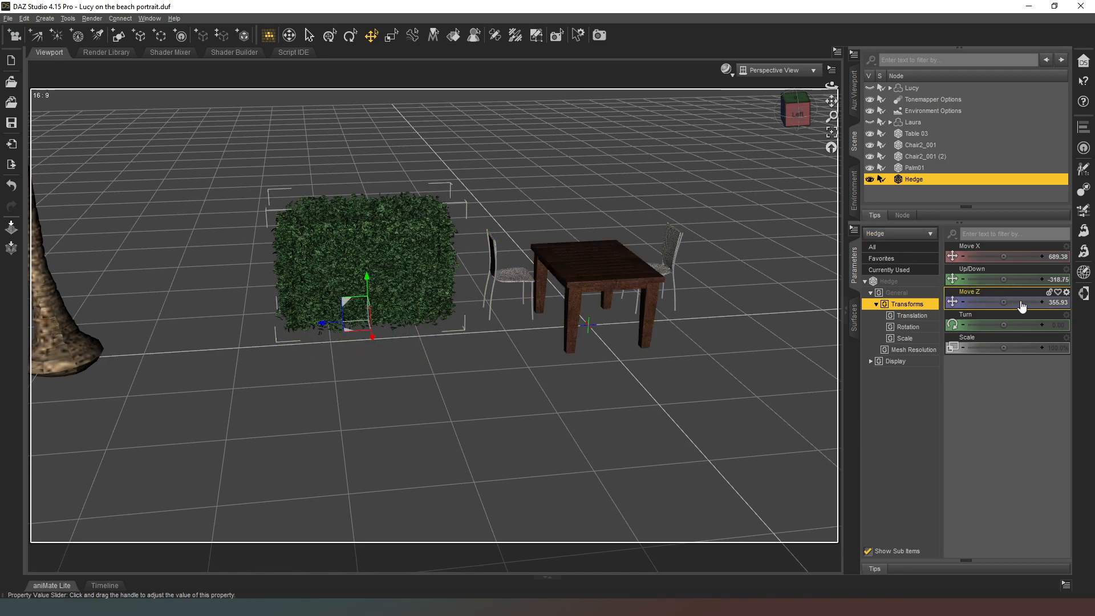
# Turn the hedge to about -87.29 and move it between the table and palm, at about X 716.86 and Z 626.39.
pyautogui.moveTo(1009, 325); pyautogui.dragTo(992, 325)
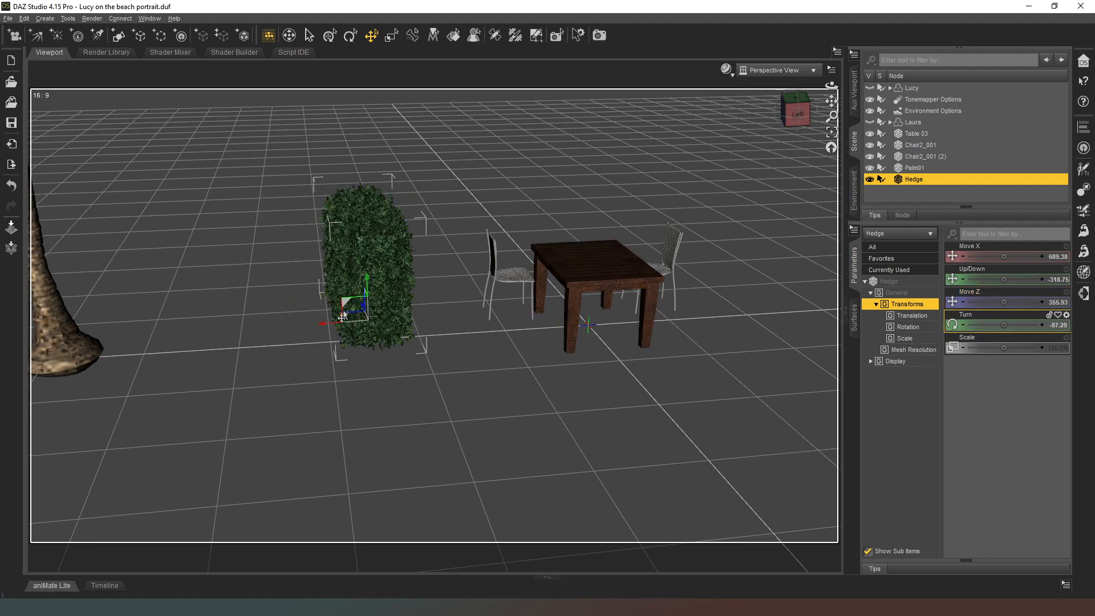
pyautogui.moveTo(340, 320); pyautogui.dragTo(106, 342)
pyautogui.moveTo(797, 113); pyautogui.dragTo(774, 136)
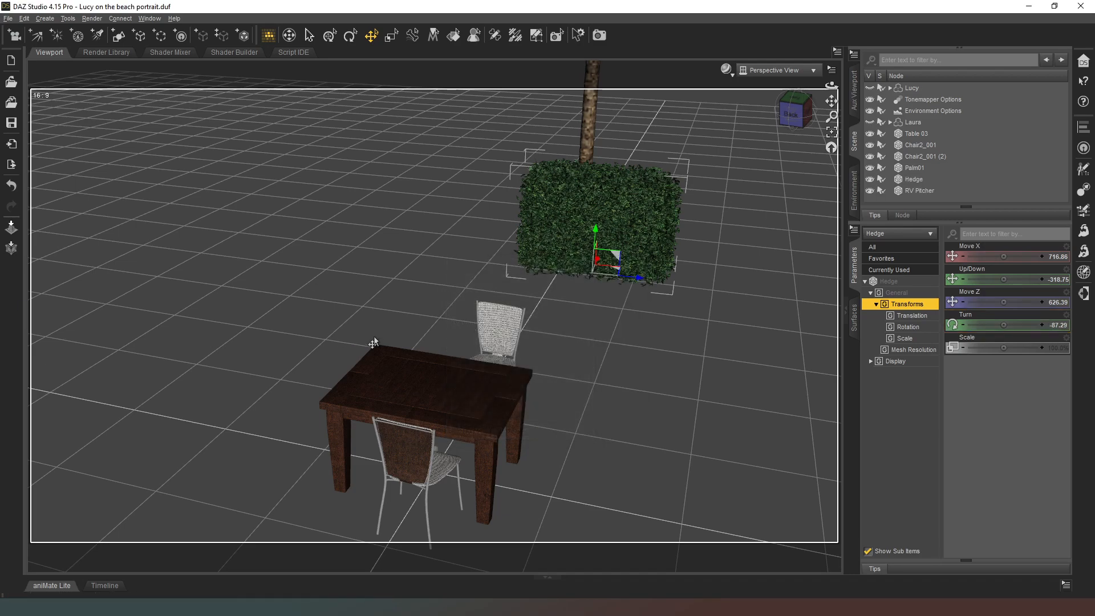
# Raise the RV Pitcher to about Y 83.57 so it stands at tabletop height.
pyautogui.click(918, 193)
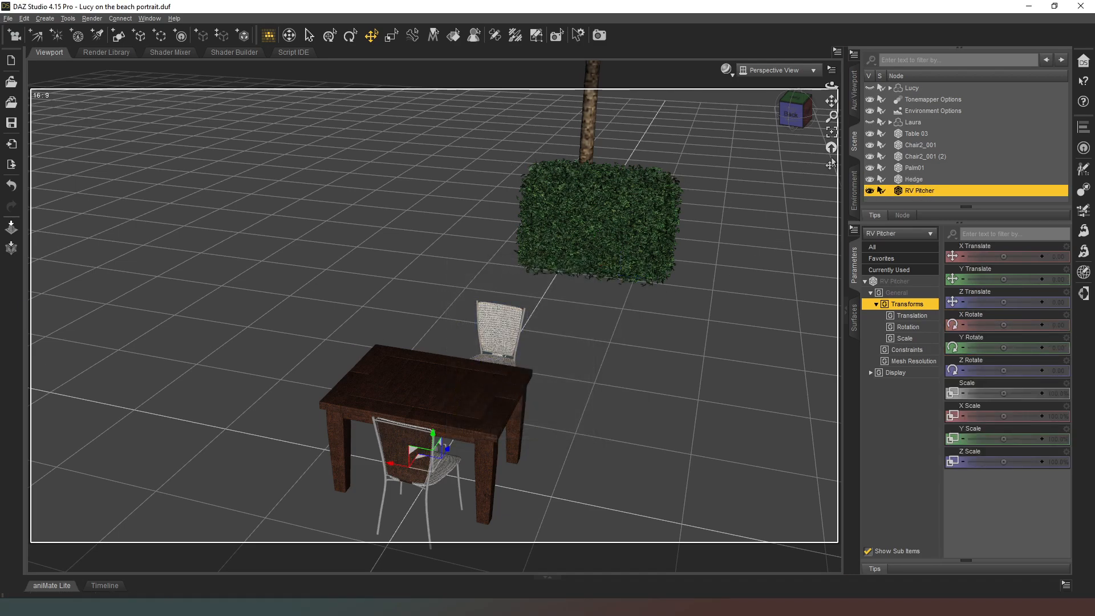
pyautogui.click(798, 113)
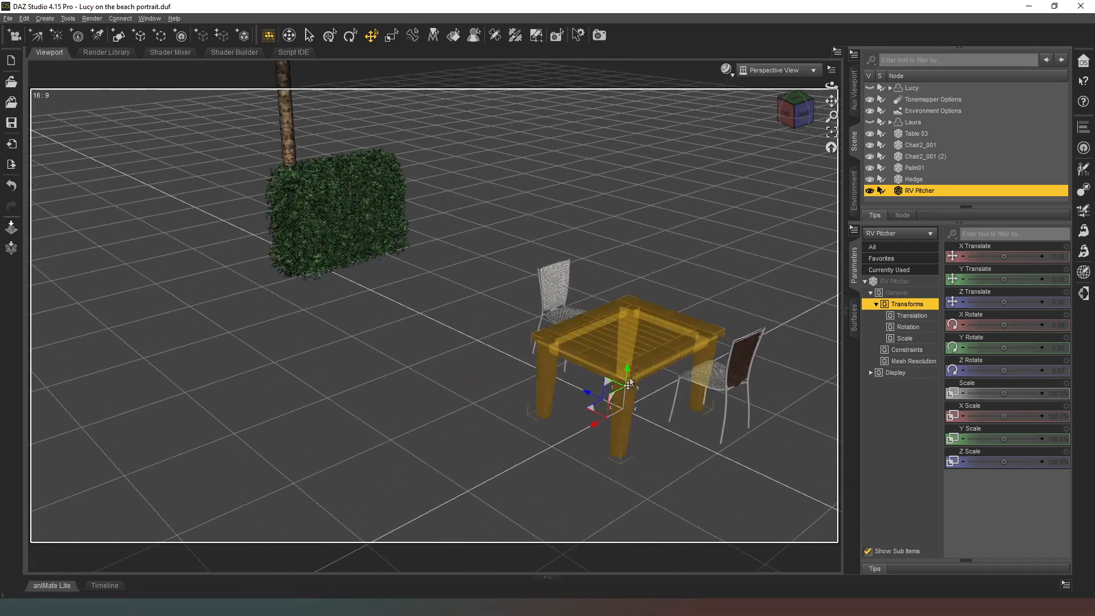
pyautogui.moveTo(628, 373); pyautogui.dragTo(632, 291)
pyautogui.scroll(15, 756, 248)
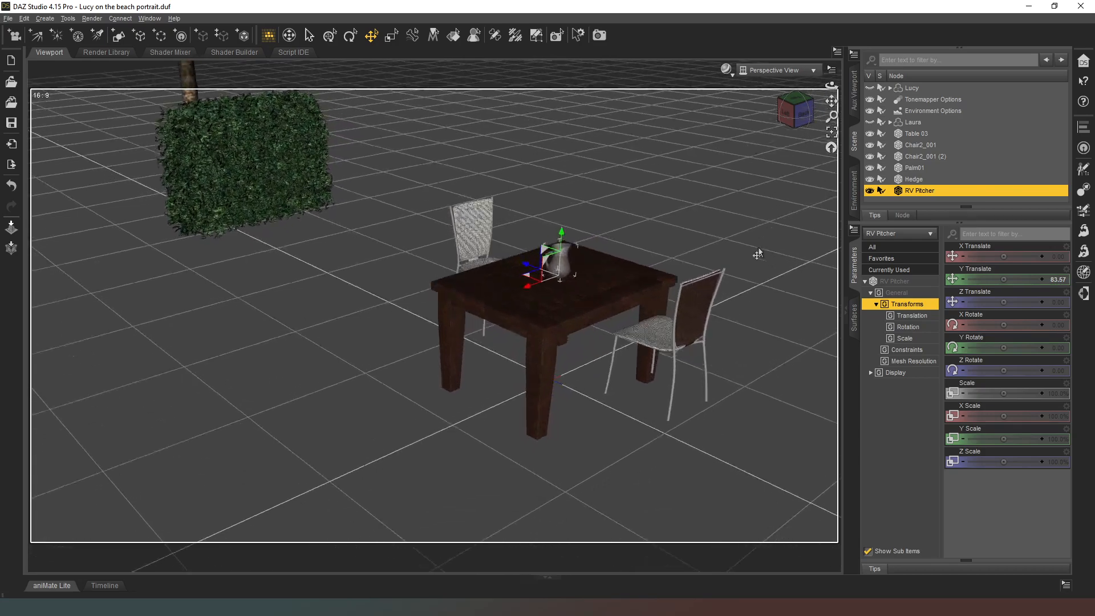
# Lower the pitcher to about Y 82.19 and move it across the tabletop to about X 24.68 and Z 12.12.
pyautogui.scroll(-5, 756, 252)
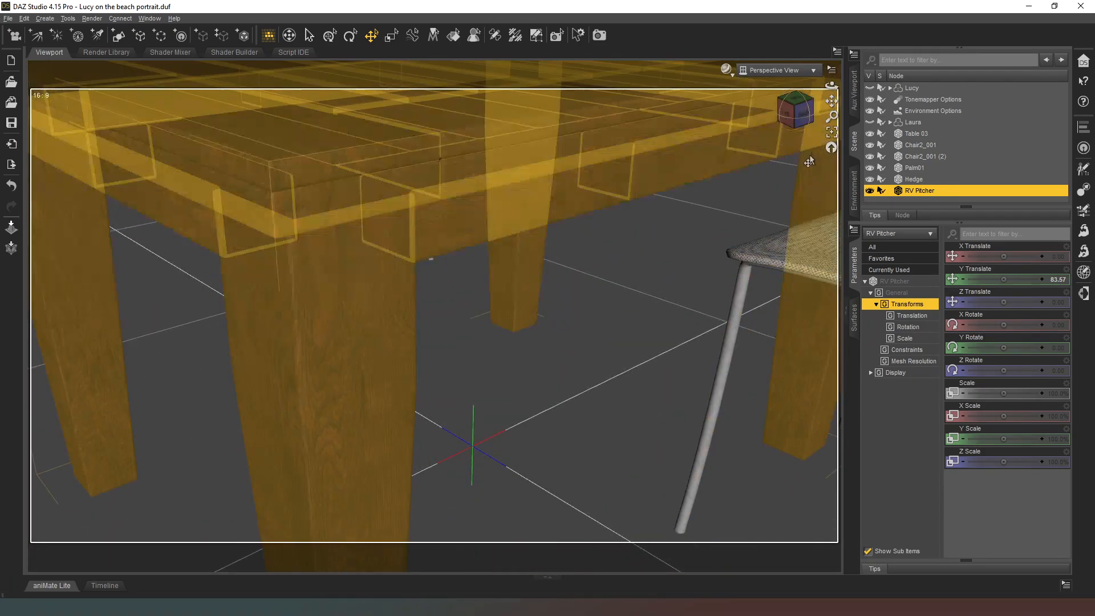
pyautogui.click(831, 132)
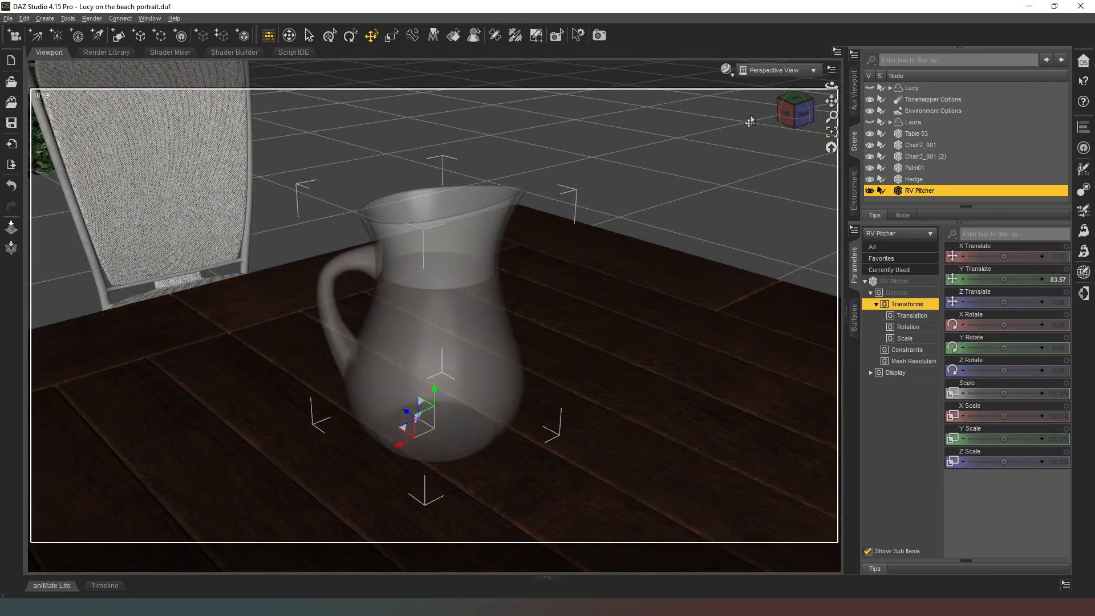
pyautogui.moveTo(794, 111); pyautogui.dragTo(788, 56)
pyautogui.moveTo(1003, 276); pyautogui.dragTo(997, 275)
pyautogui.moveTo(793, 114); pyautogui.dragTo(787, 137)
pyautogui.scroll(-8, 732, 147)
pyautogui.scroll(2, 673, 163)
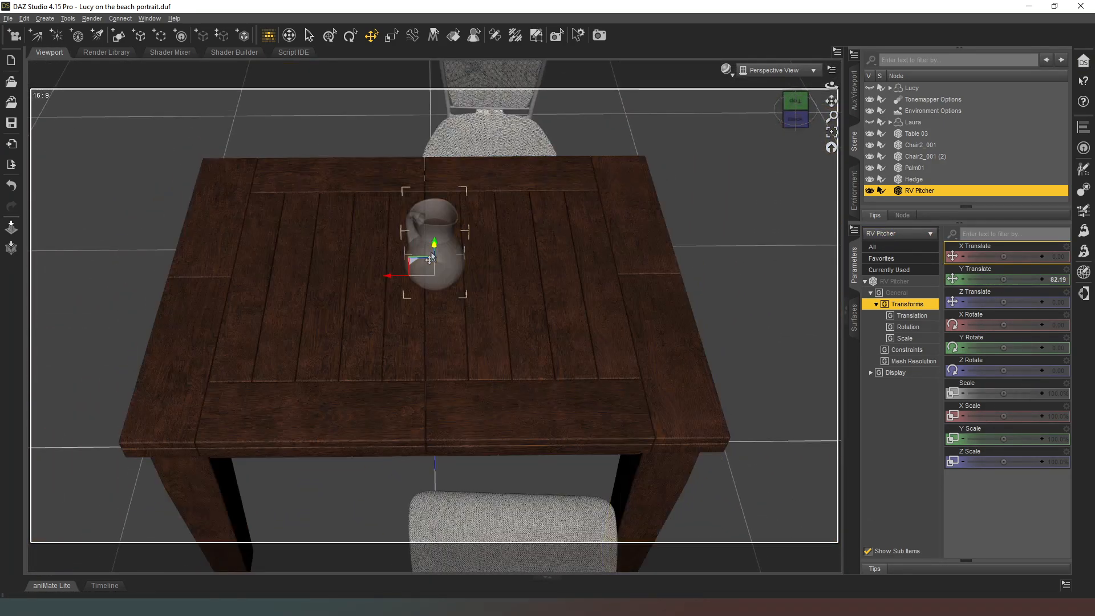
pyautogui.moveTo(433, 255); pyautogui.dragTo(322, 240)
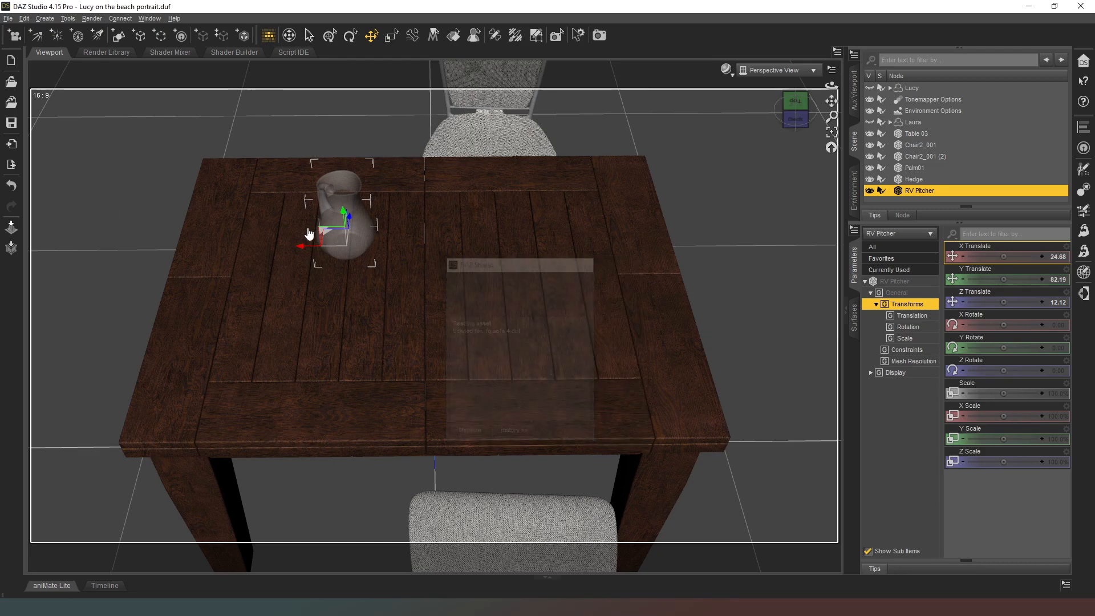
# Set FG Sofa 4's Y rotation to 180 and move it well behind the table, at about X -154.93 and Z 442.48.
pyautogui.scroll(-10, 529, 204)
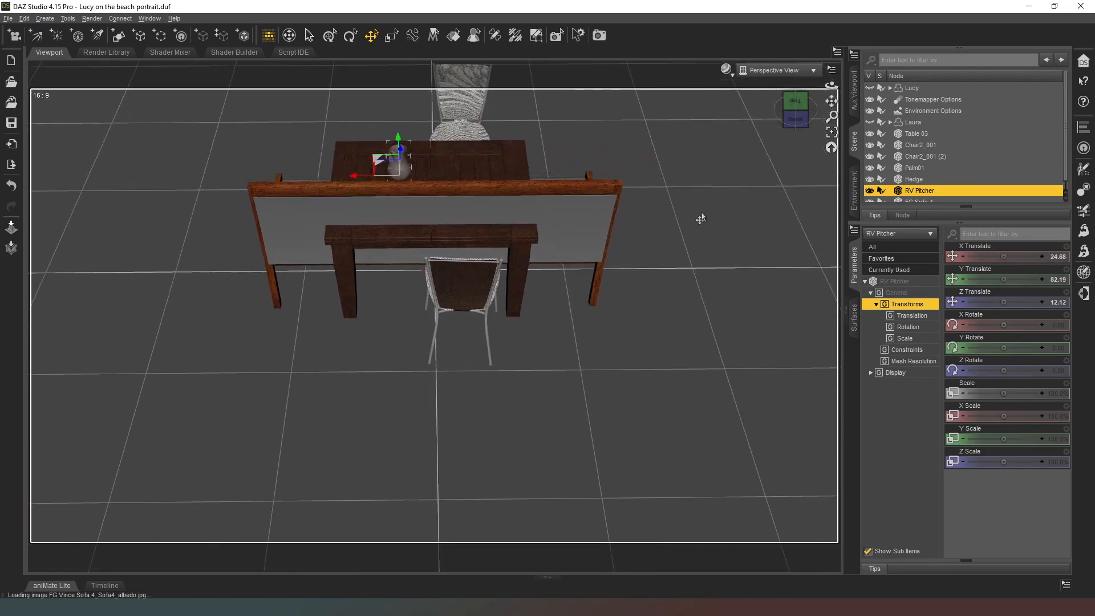
pyautogui.scroll(-3, 570, 308)
pyautogui.click(540, 348)
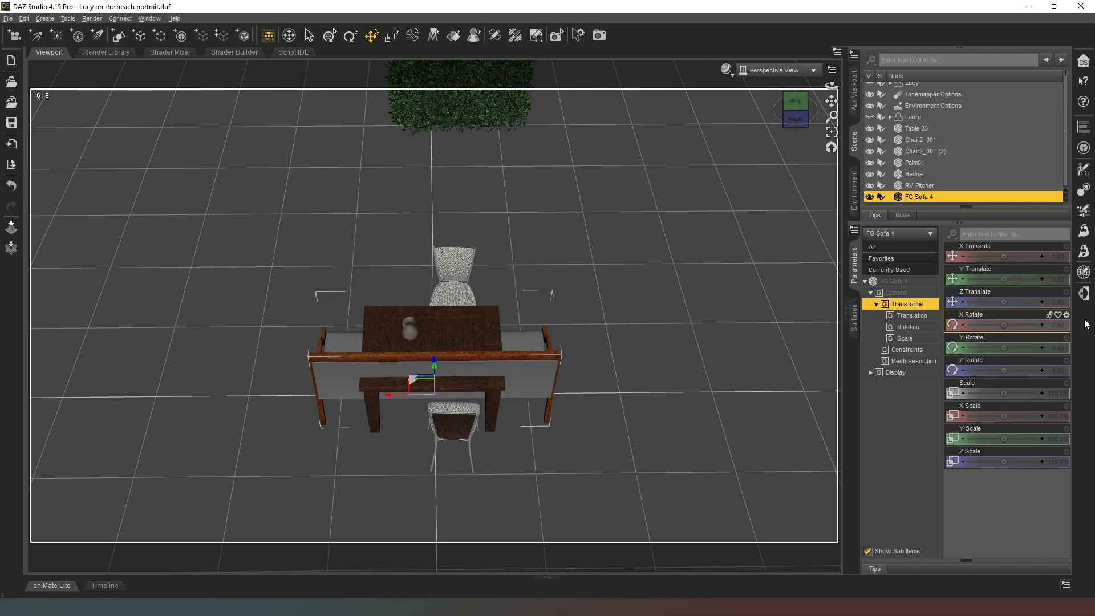
pyautogui.click(1059, 348)
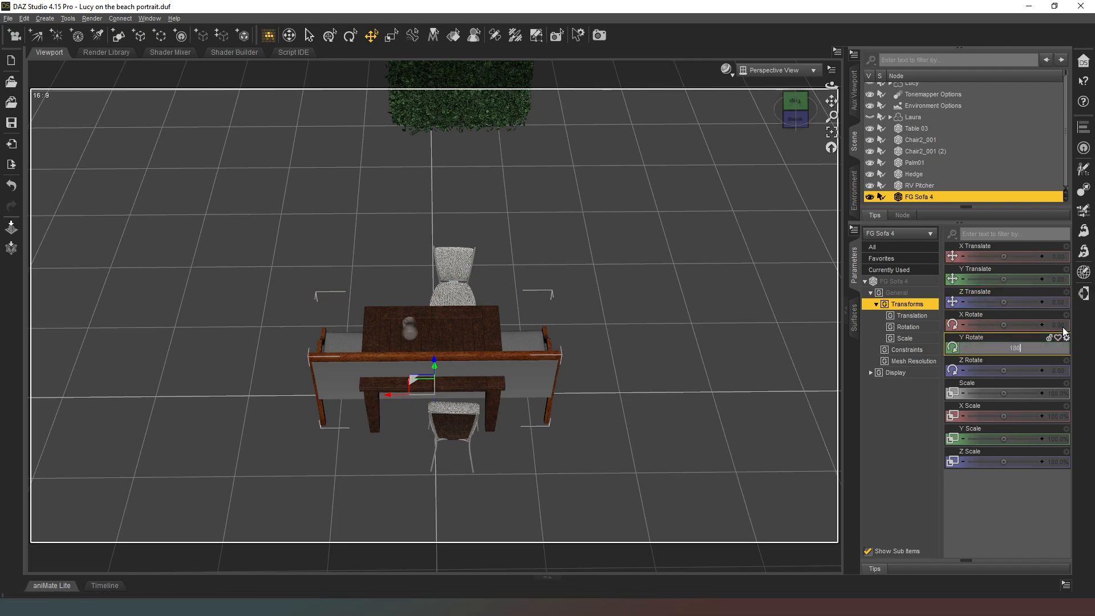
pyautogui.write('180')
pyautogui.press('Return')
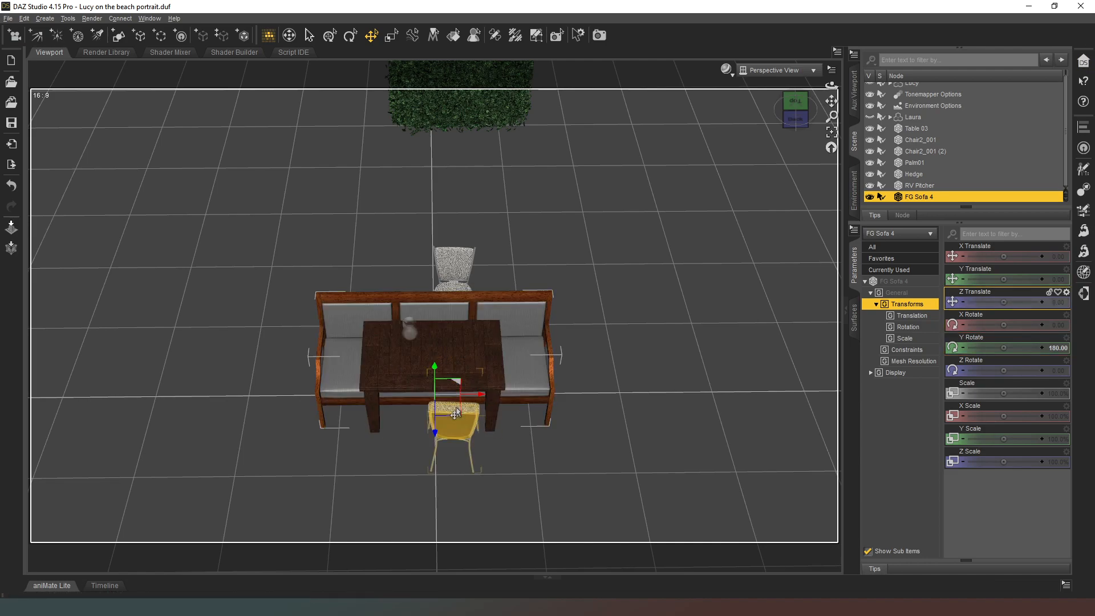
pyautogui.moveTo(456, 413); pyautogui.dragTo(562, 161)
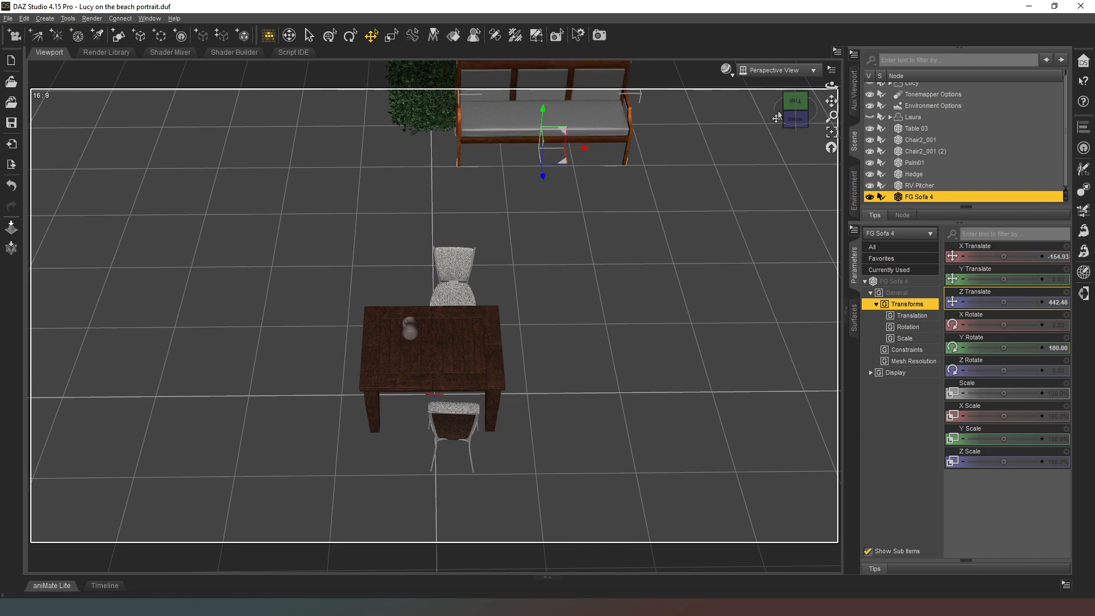
# Copy the RV Pitcher's position onto FG Mug, placing it on the table at X 24.68, Y 82.19 and Z 12.12.
pyautogui.click(795, 119)
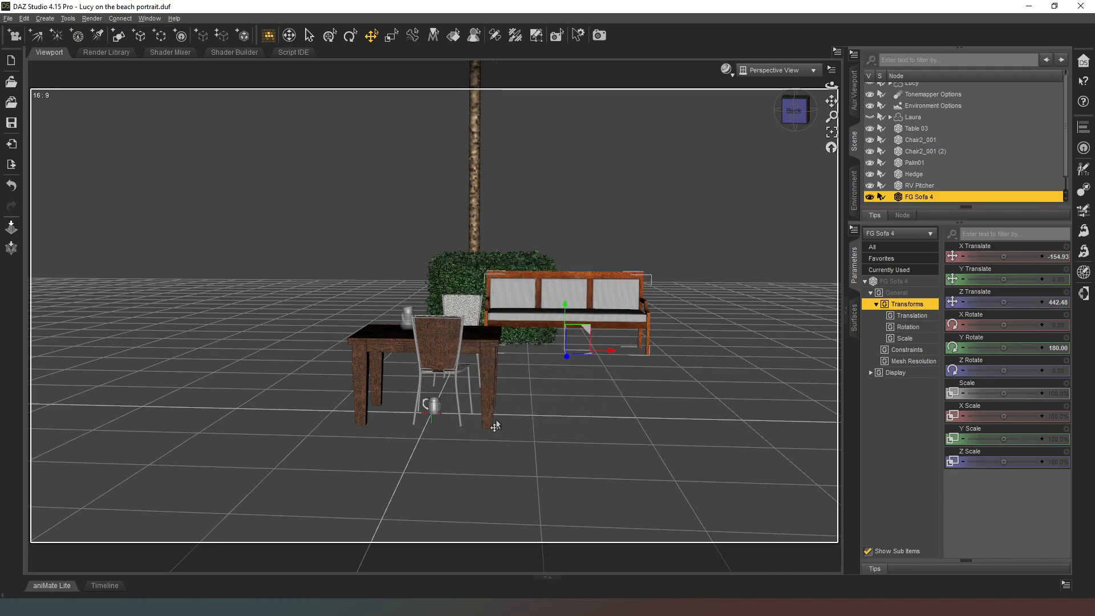
pyautogui.click(431, 406)
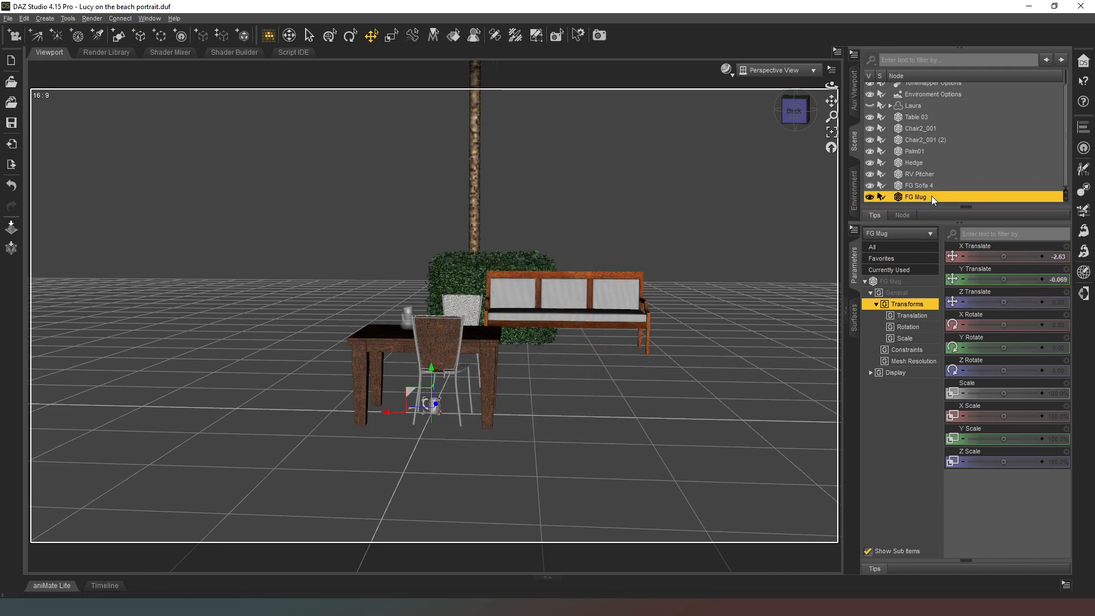
pyautogui.click(921, 174)
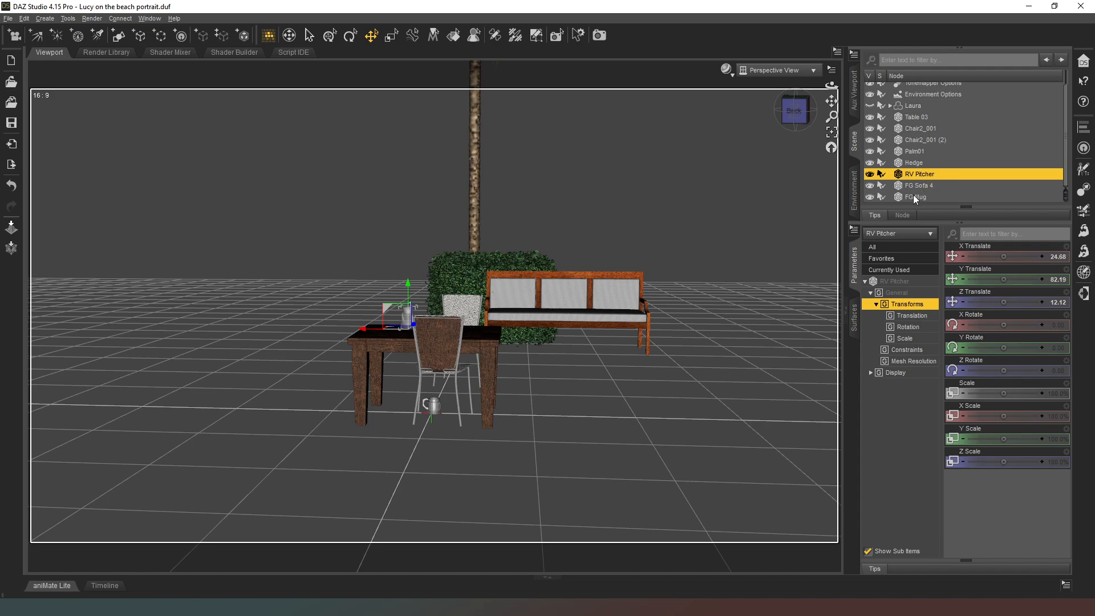
pyautogui.click(920, 196)
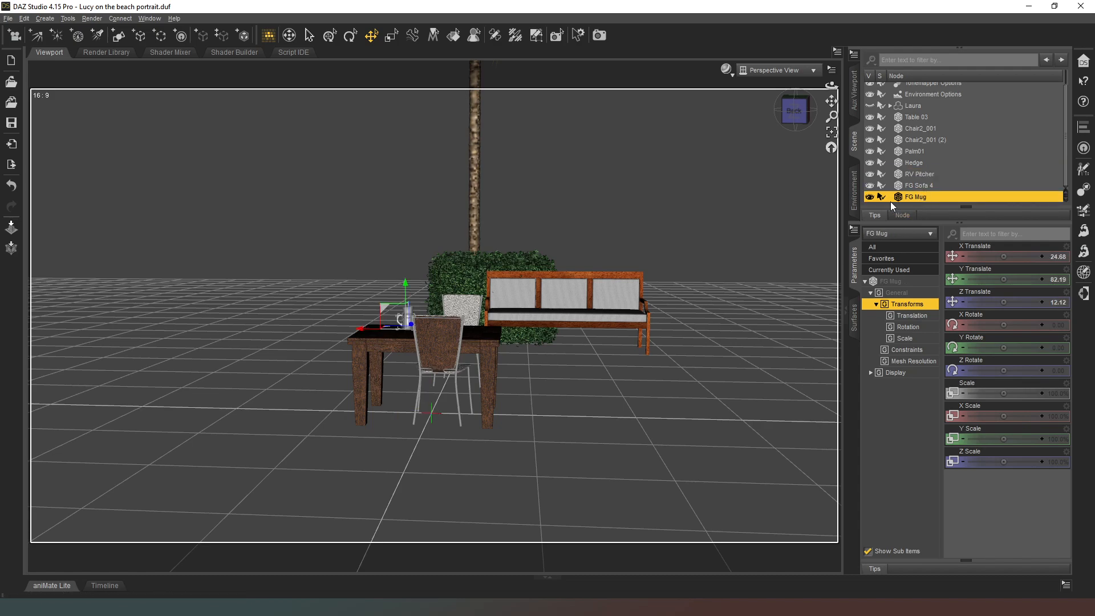
# Move FG Mug near the rear chair, at about X -38.21 and Z 30.13, and turn it to about -150.88 about Y.
pyautogui.moveTo(796, 111); pyautogui.dragTo(762, 140)
pyautogui.scroll(8, 490, 274)
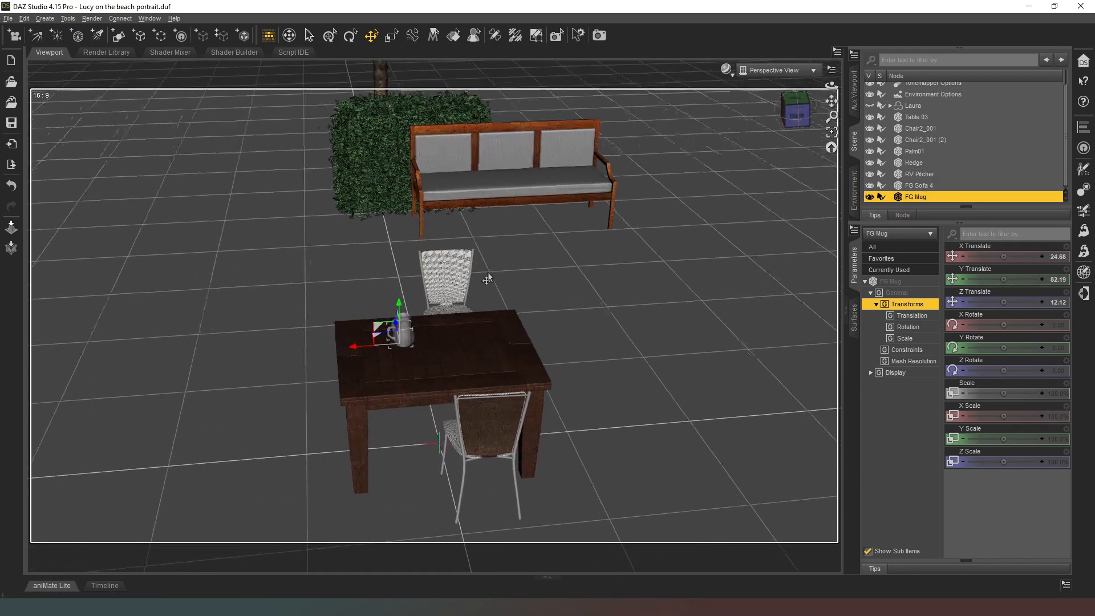
pyautogui.scroll(3, 420, 306)
pyautogui.moveTo(293, 402); pyautogui.dragTo(528, 336)
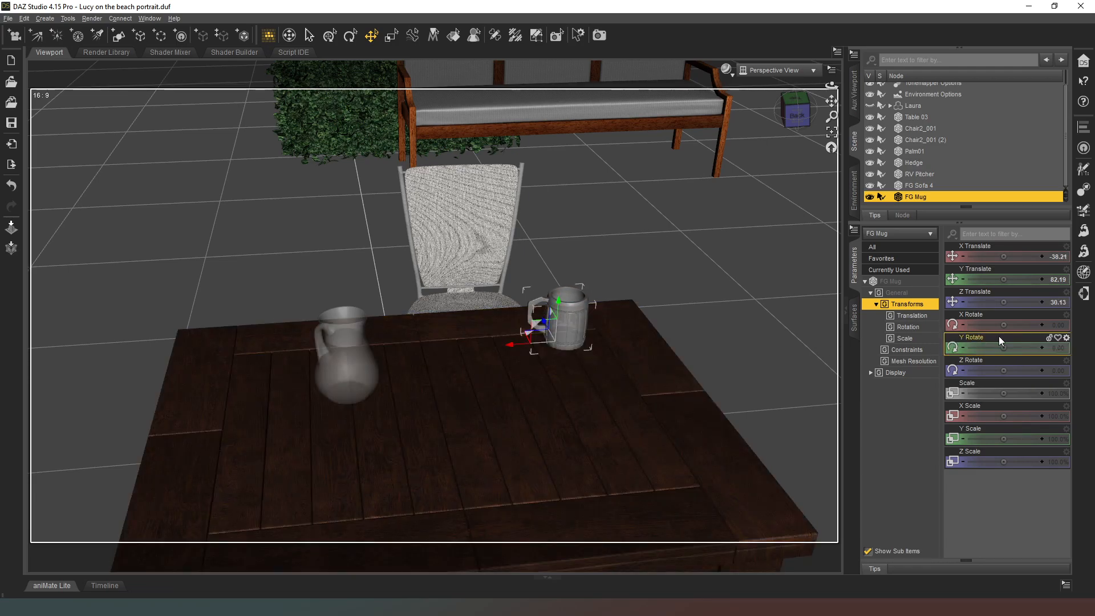
pyautogui.moveTo(1003, 347); pyautogui.dragTo(836, 340)
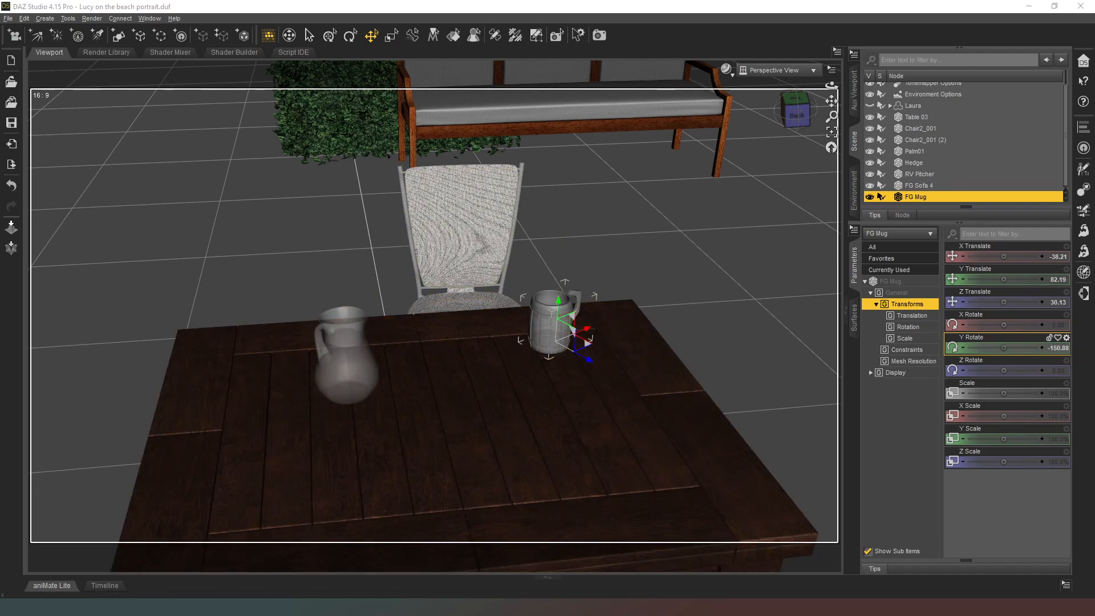
# Place FG Mug (2) on the table near the front chair, at about X -6.94 and Z -23.55, and save the scene.
pyautogui.scroll(-1, 929, 201)
pyautogui.click(922, 197)
pyautogui.hotkey('ctrl', 'v')
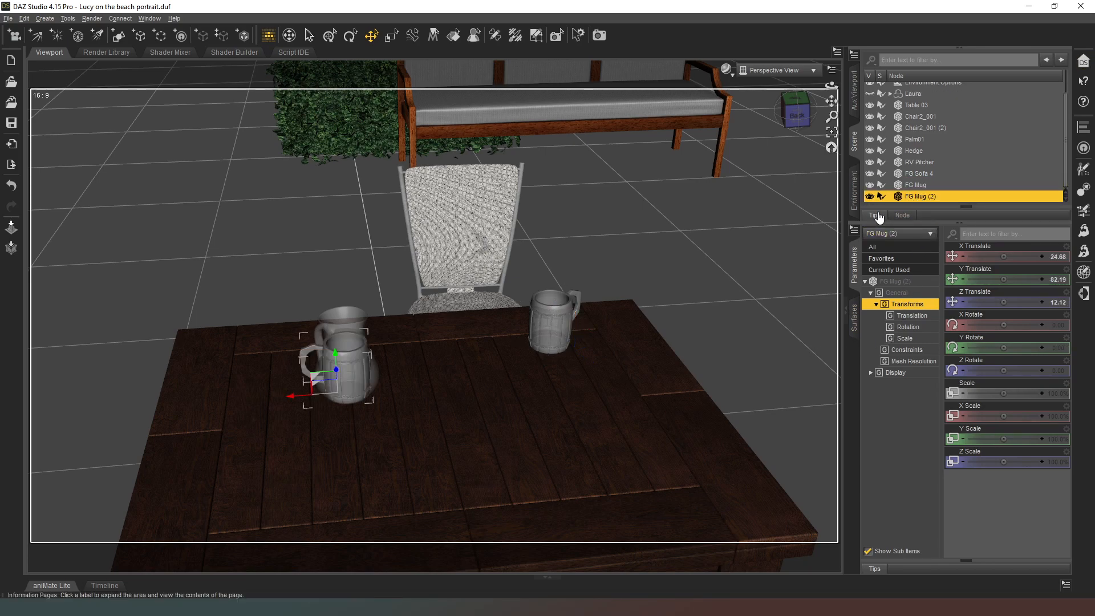
pyautogui.moveTo(310, 392); pyautogui.dragTo(452, 465)
pyautogui.moveTo(797, 123)
pyautogui.mouseDown()
pyautogui.moveTo(721, 80)
pyautogui.moveTo(793, 101)
pyautogui.moveTo(796, 121)
pyautogui.mouseUp()
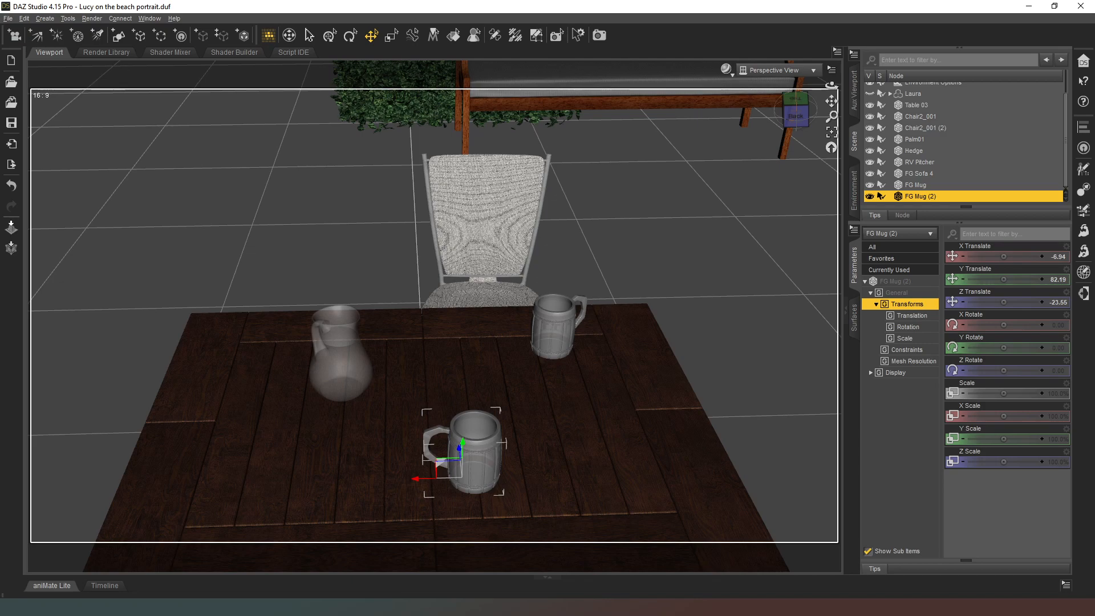
pyautogui.hotkey('ctrl', 's')
# Place the RDW Tray beneath the pitcher at X 24.68 and Z 12.12, and lower it to about Y 80.81.
pyautogui.scroll(-1, 937, 186)
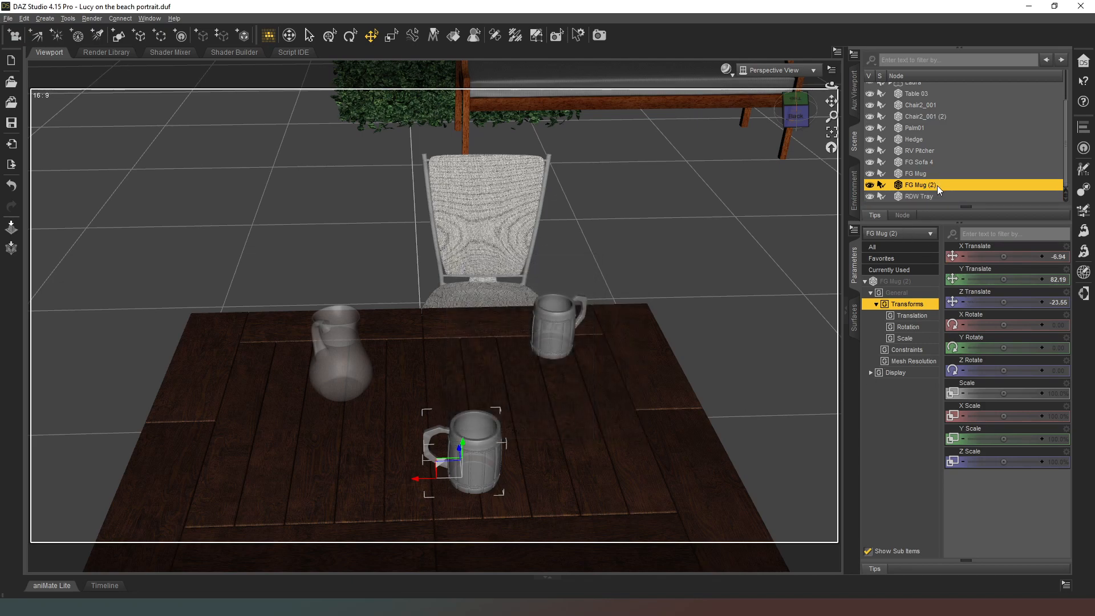
pyautogui.click(919, 194)
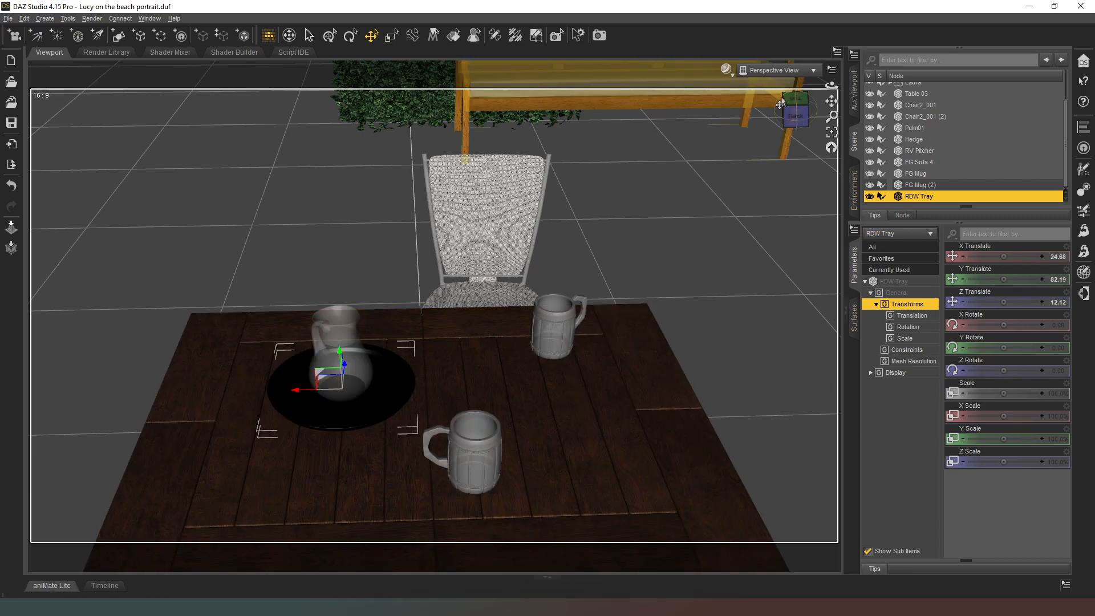
pyautogui.moveTo(792, 114)
pyautogui.mouseDown()
pyautogui.moveTo(691, 62)
pyautogui.moveTo(739, 67)
pyautogui.moveTo(782, 94)
pyautogui.moveTo(794, 52)
pyautogui.moveTo(785, 66)
pyautogui.moveTo(801, 119)
pyautogui.mouseUp()
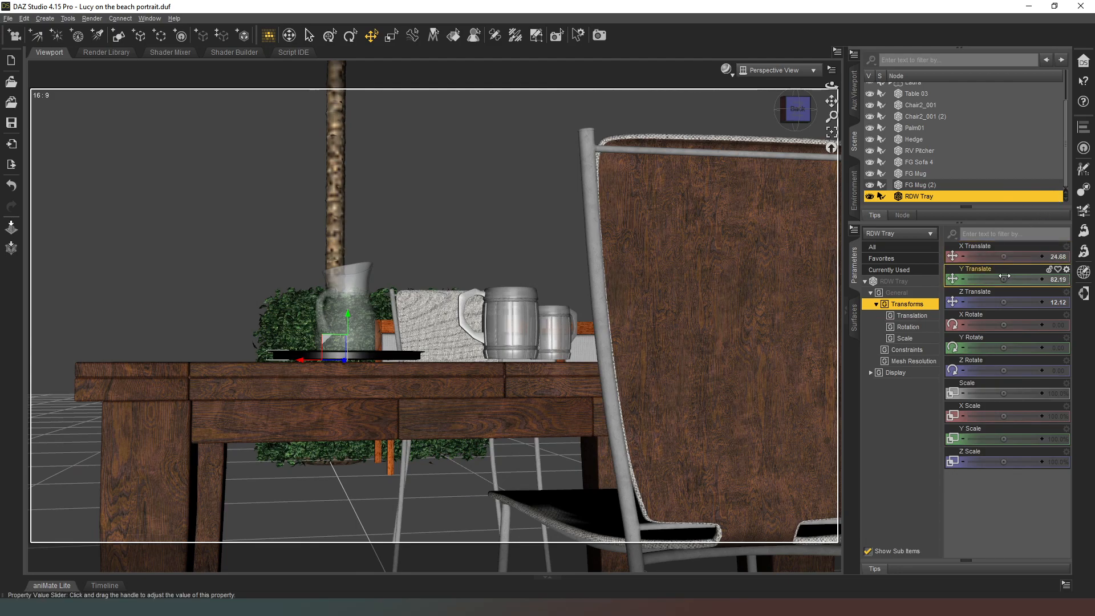
pyautogui.moveTo(1003, 278); pyautogui.dragTo(999, 279)
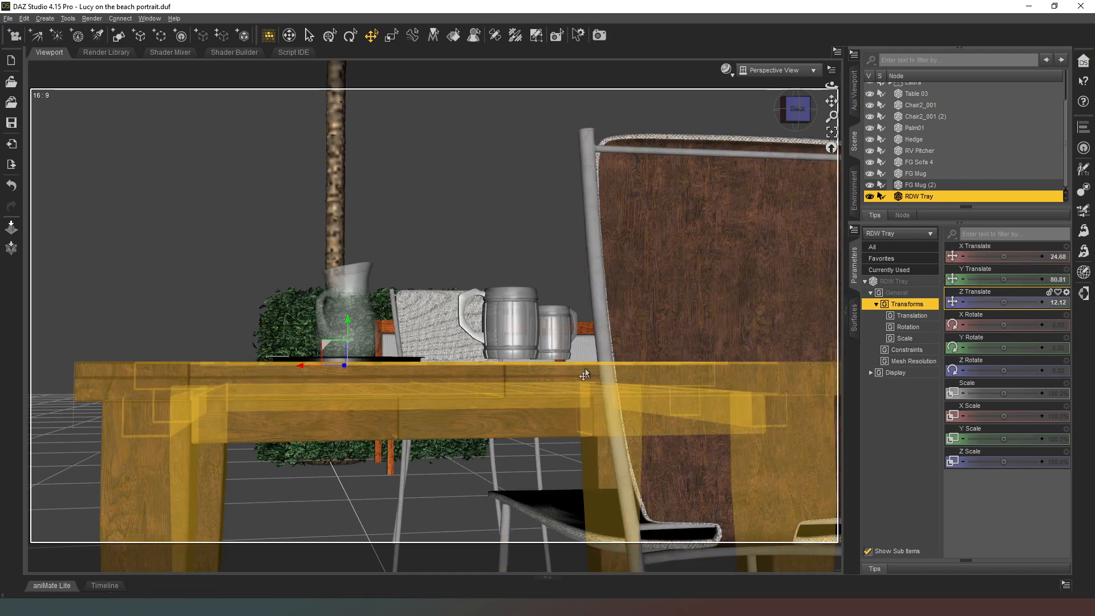
# Lower FG Mug (2) onto the tabletop, to about Y 81.53.
pyautogui.click(930, 186)
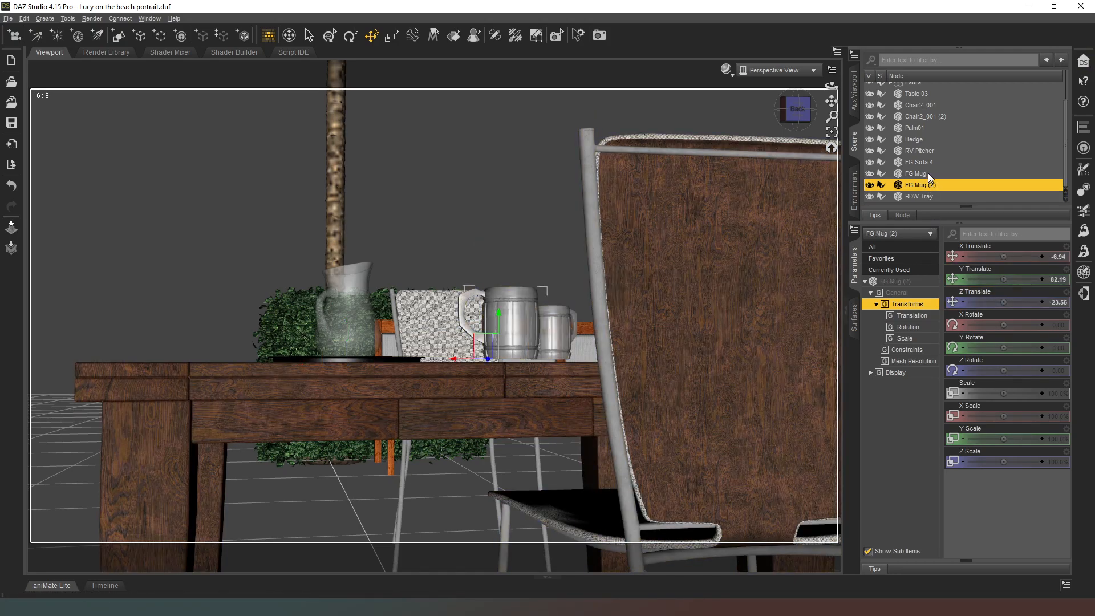
pyautogui.keyDown('ctrl'); pyautogui.click(929, 173); pyautogui.keyUp('ctrl')
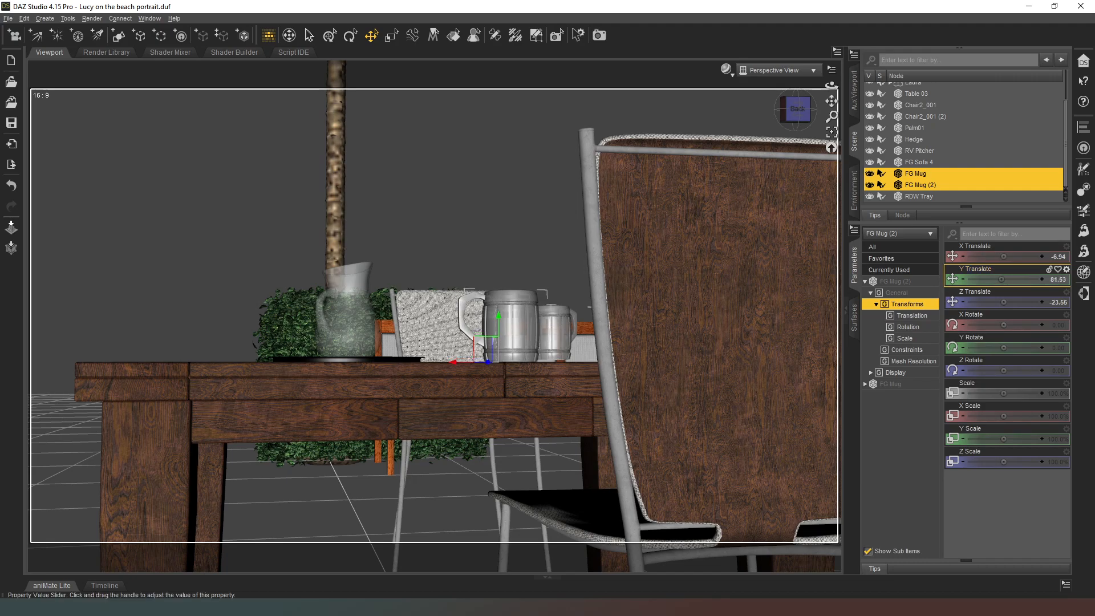
pyautogui.click(942, 173)
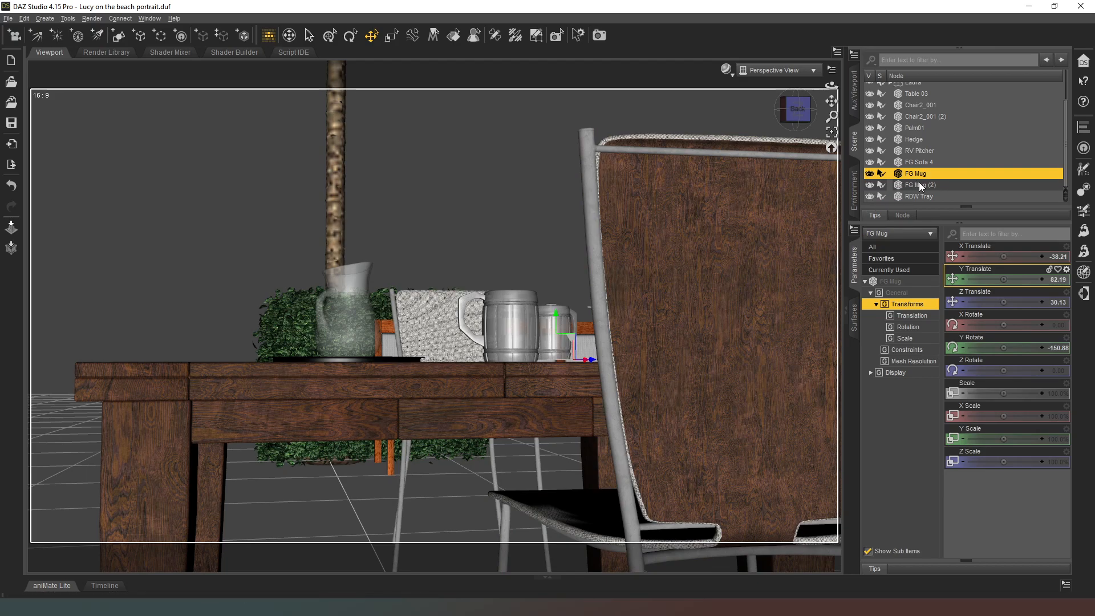
pyautogui.click(920, 185)
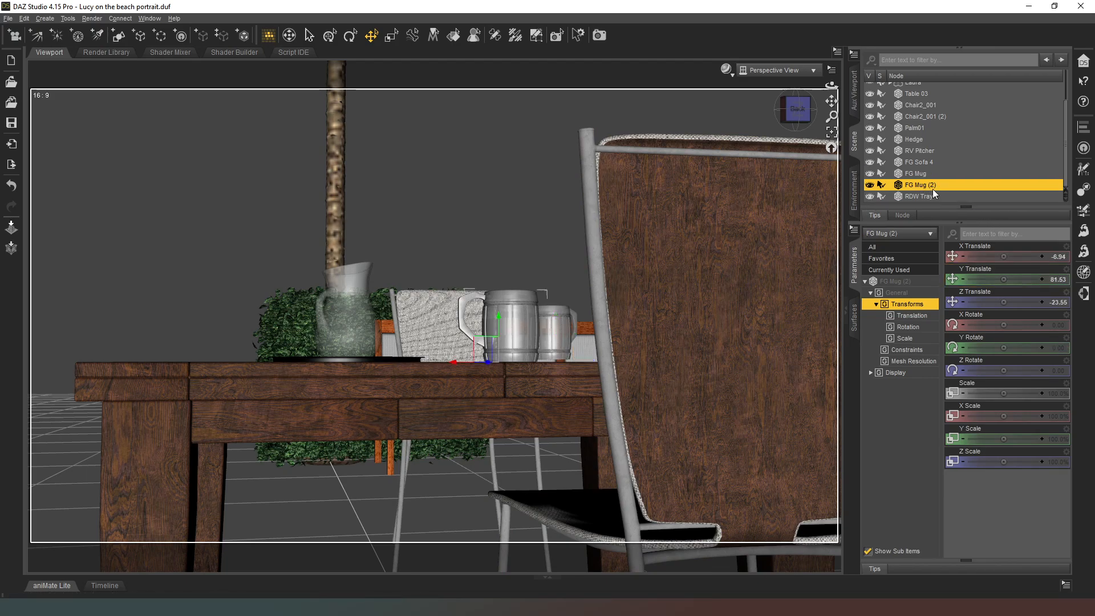
# Set the Y Translate of FG Mug to 81.5.
pyautogui.click(929, 174)
pyautogui.click(1055, 279)
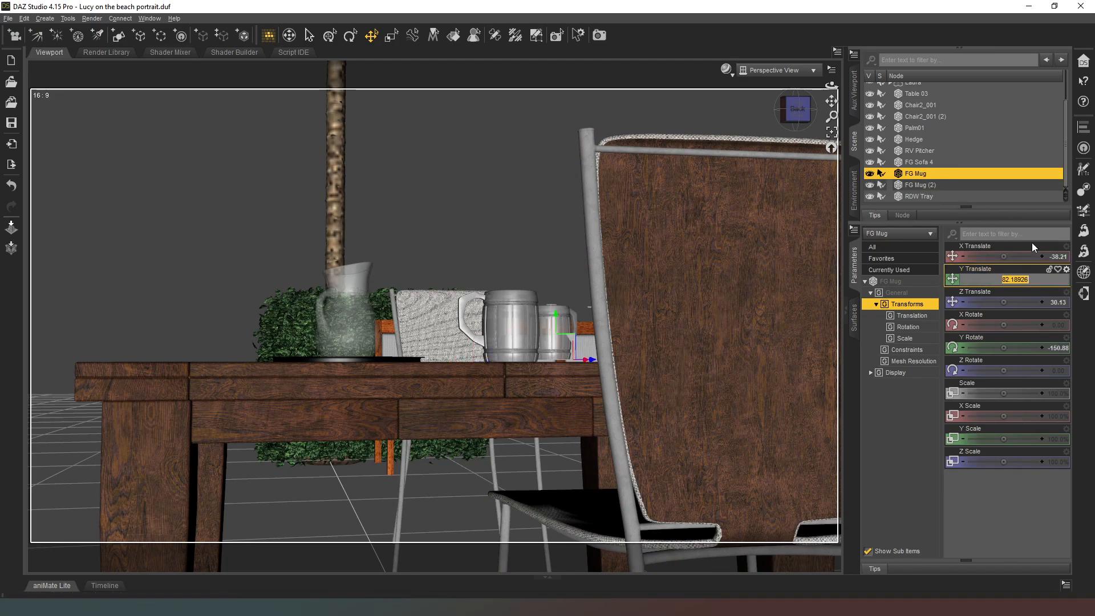
pyautogui.write('81.5')
pyautogui.press('Return')
# Raise the RDW Tray by setting its Y Translate to 81.5.
pyautogui.moveTo(804, 117); pyautogui.dragTo(860, 161)
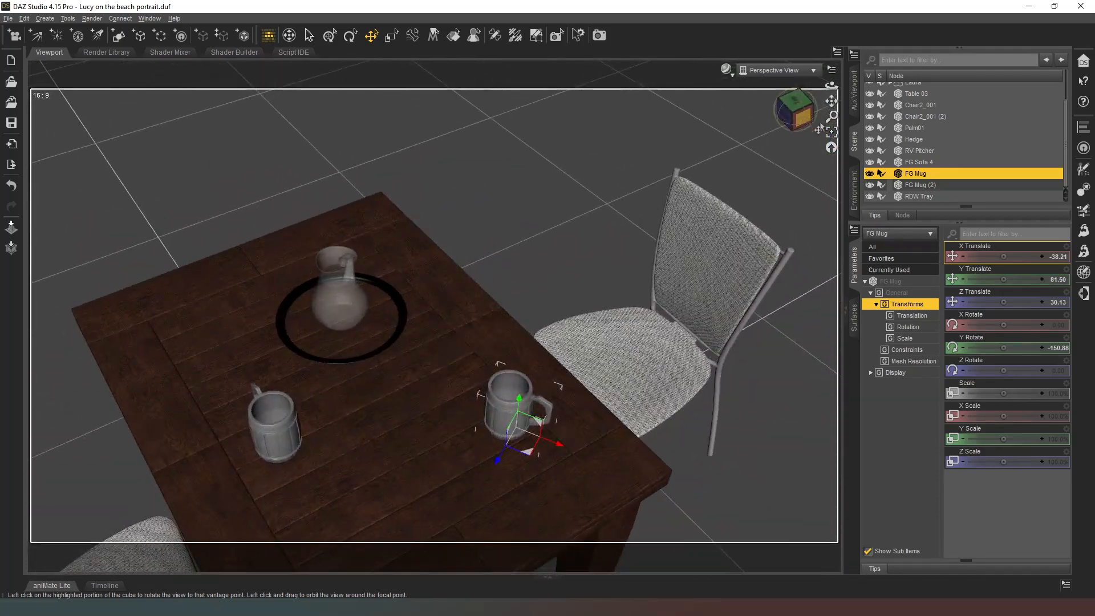
pyautogui.click(935, 196)
pyautogui.click(1055, 279)
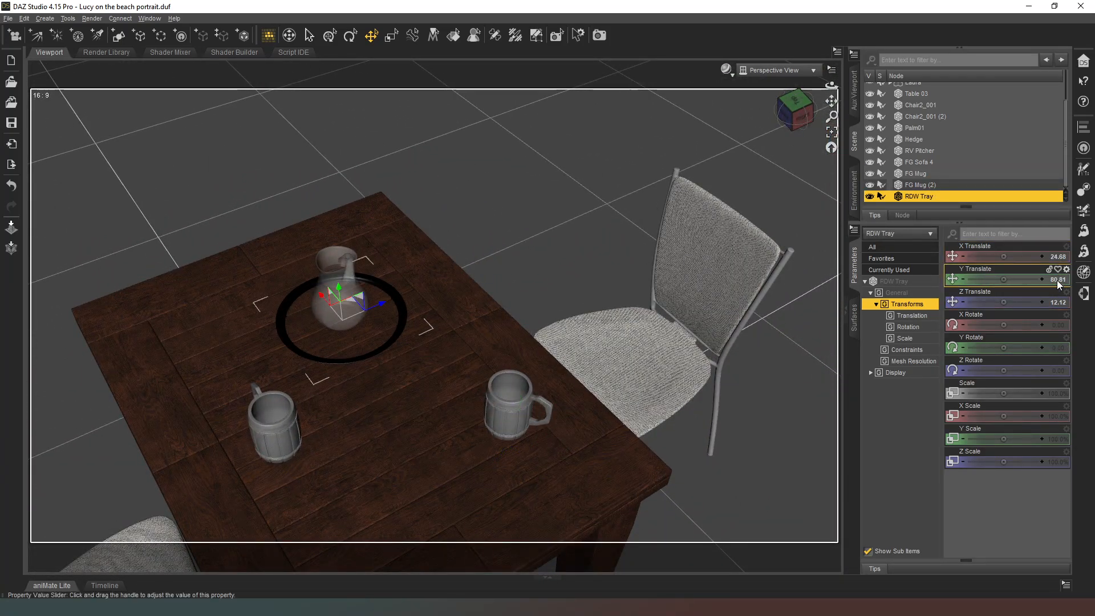
pyautogui.write('81.5')
pyautogui.press('Return')
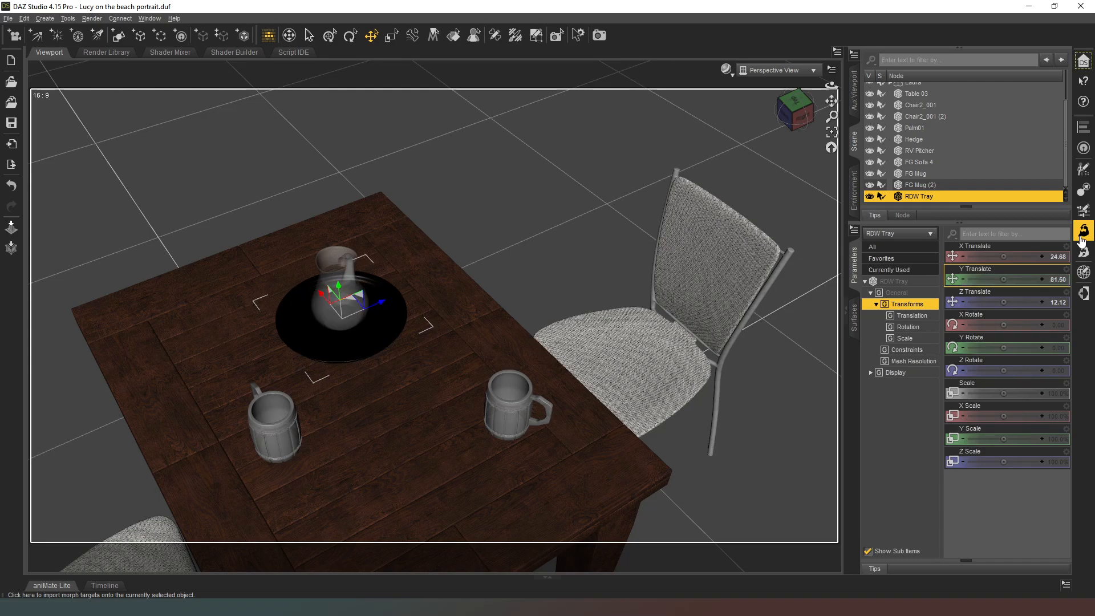
pyautogui.click(793, 120)
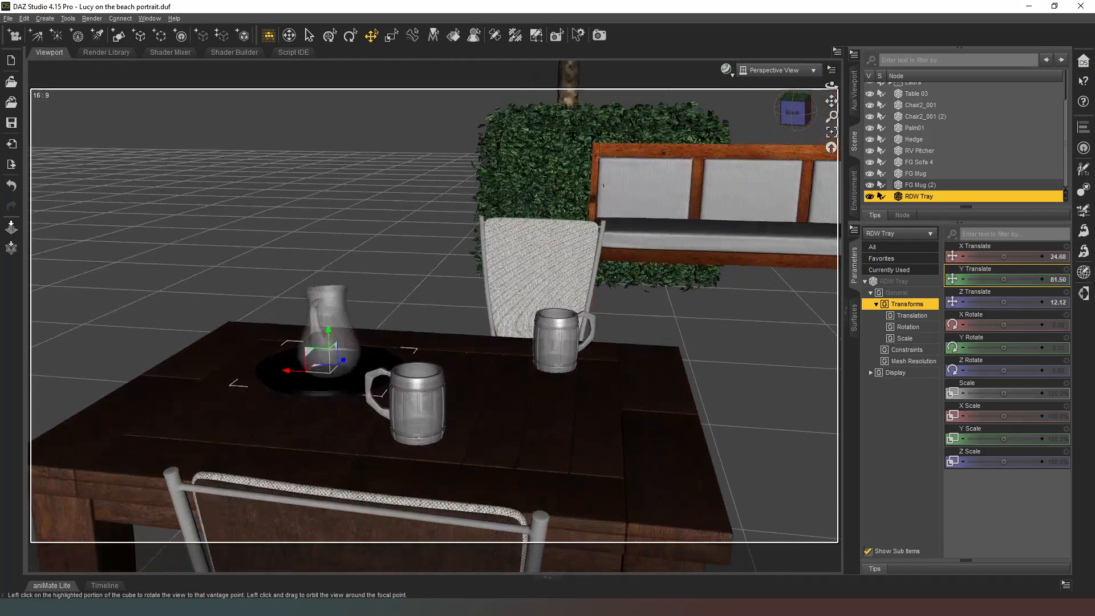
pyautogui.moveTo(794, 114); pyautogui.dragTo(785, 146)
pyautogui.scroll(-5, 794, 122)
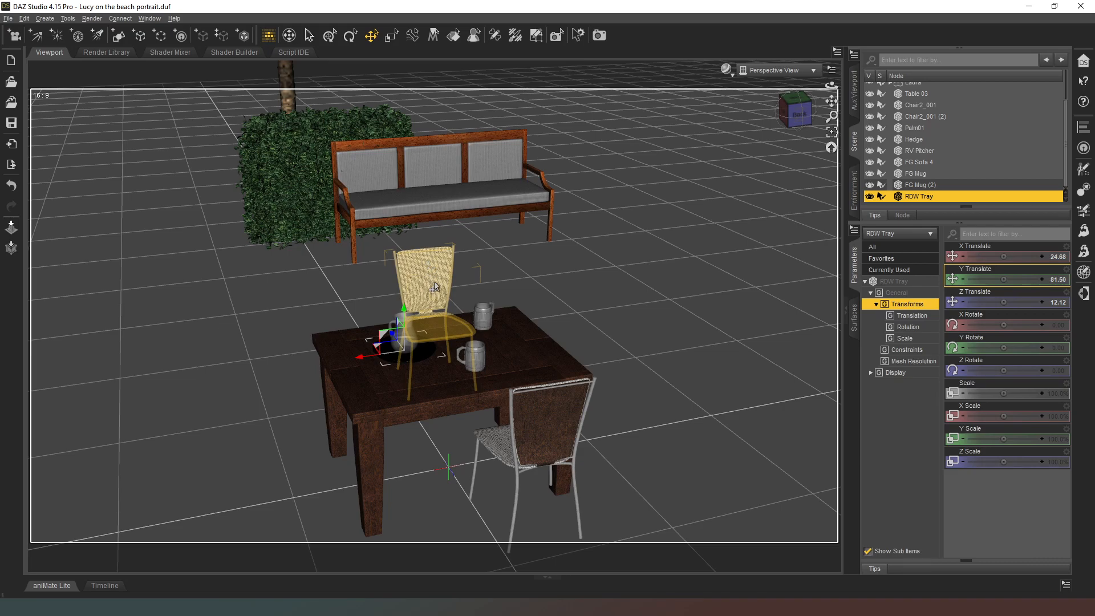
pyautogui.click(801, 112)
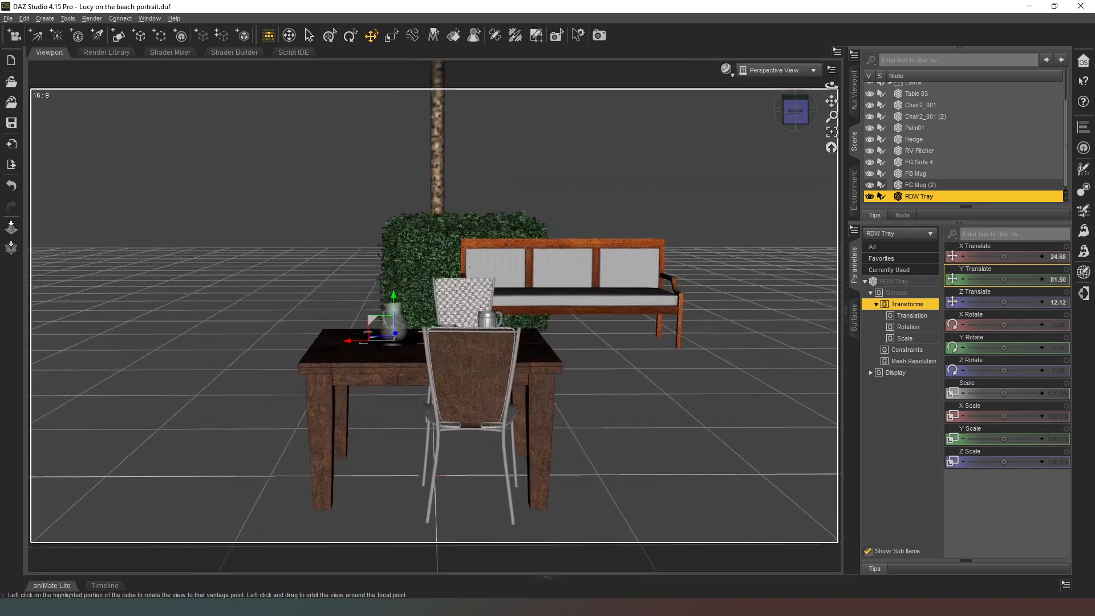
# Unhide the Laura figure and move it onto the chair at the table's far side, to X -23.68 and Z 96.86.
pyautogui.moveTo(798, 112); pyautogui.dragTo(814, 146)
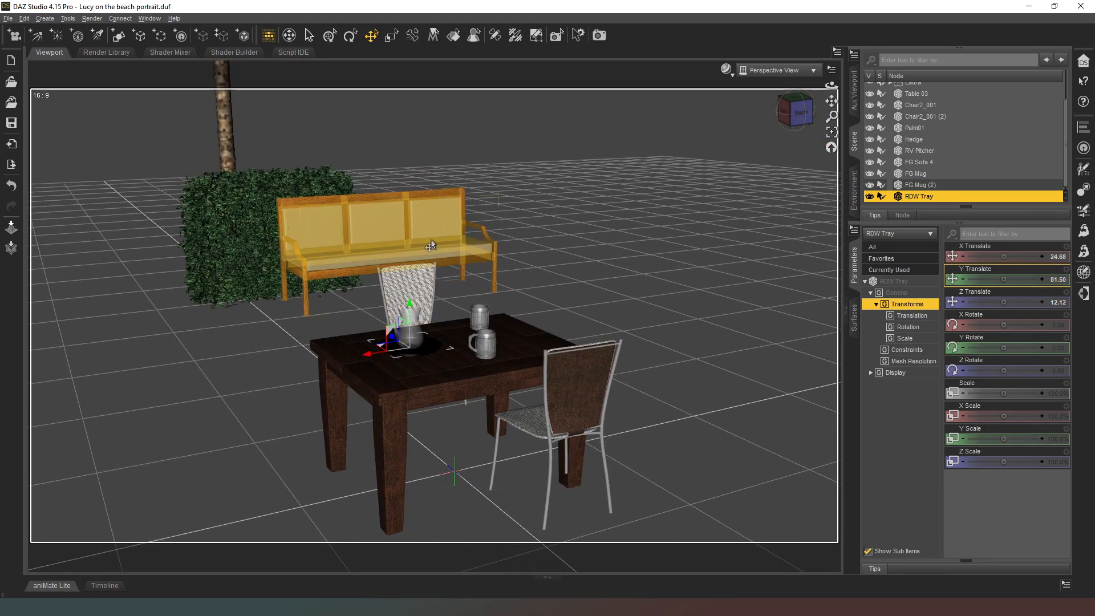
pyautogui.click(797, 111)
pyautogui.moveTo(797, 111)
pyautogui.mouseDown()
pyautogui.moveTo(783, 113)
pyautogui.moveTo(792, 125)
pyautogui.mouseUp()
pyautogui.scroll(3, 885, 118)
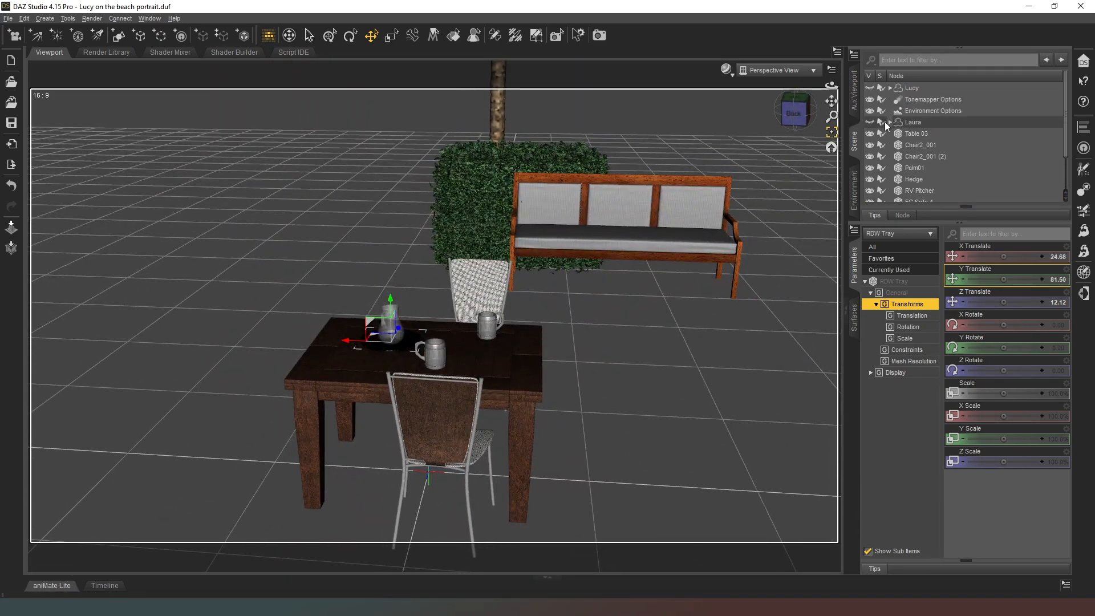
pyautogui.click(869, 122)
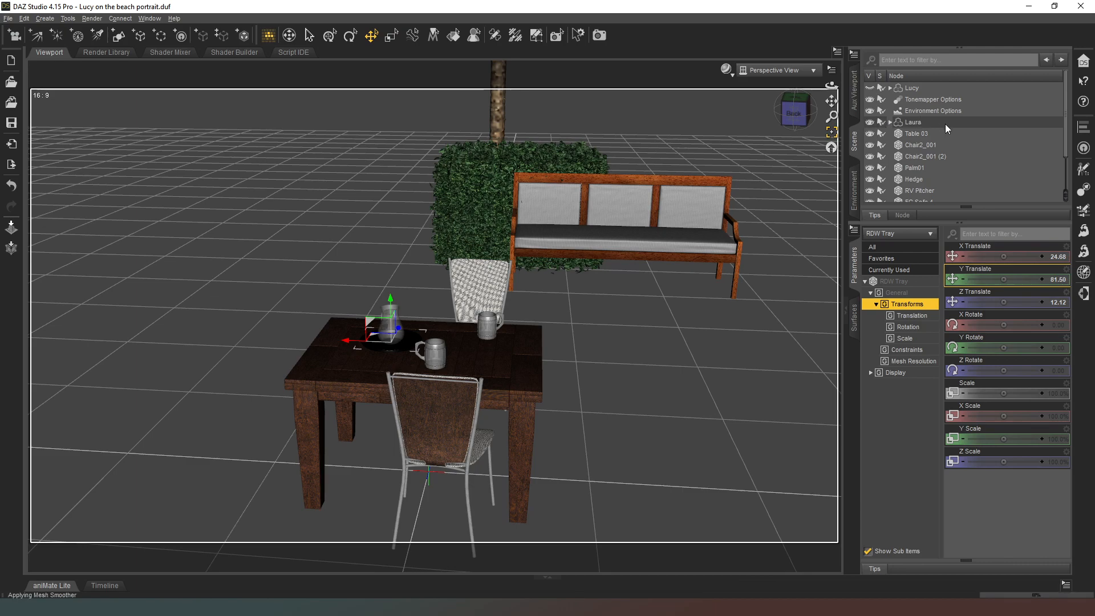
pyautogui.click(904, 123)
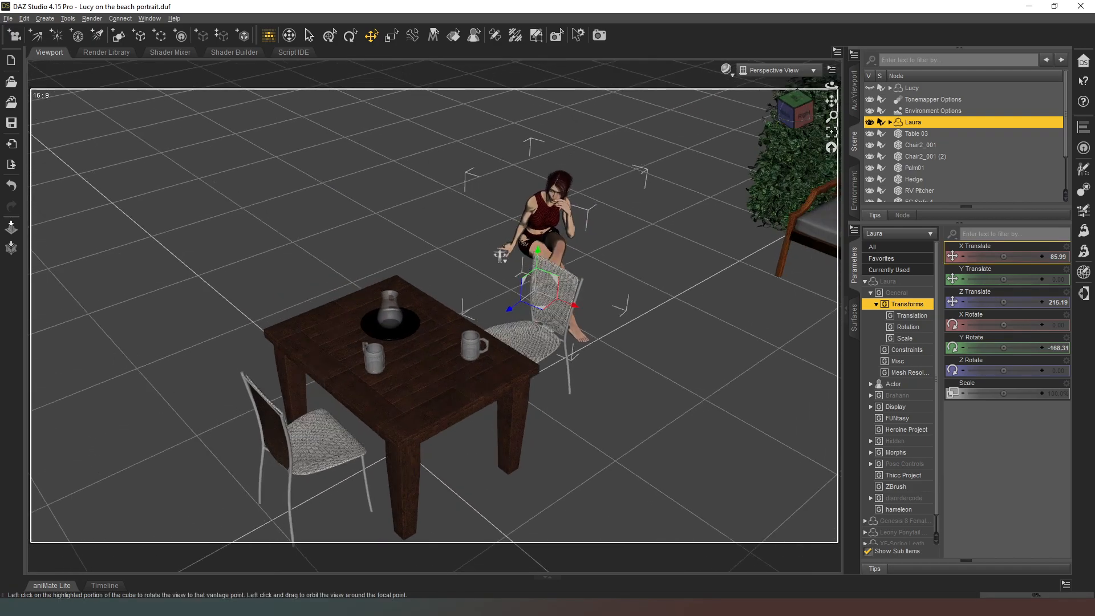
pyautogui.moveTo(531, 305); pyautogui.dragTo(534, 433)
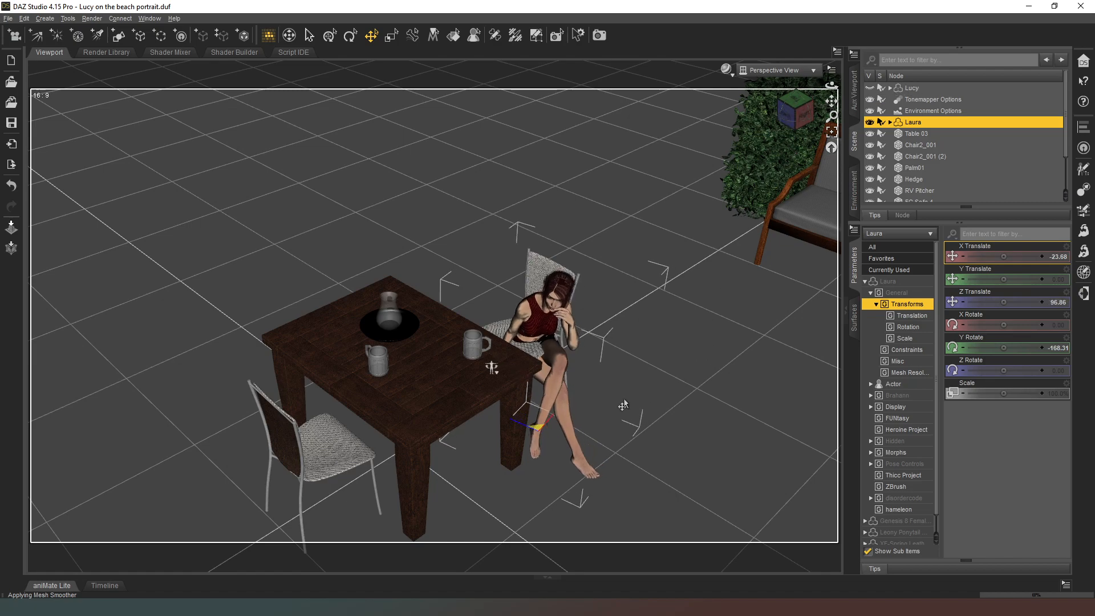
# Raise Laura to seat height on the chair, to a Y Translate of about 19.95.
pyautogui.moveTo(801, 112); pyautogui.dragTo(761, 186)
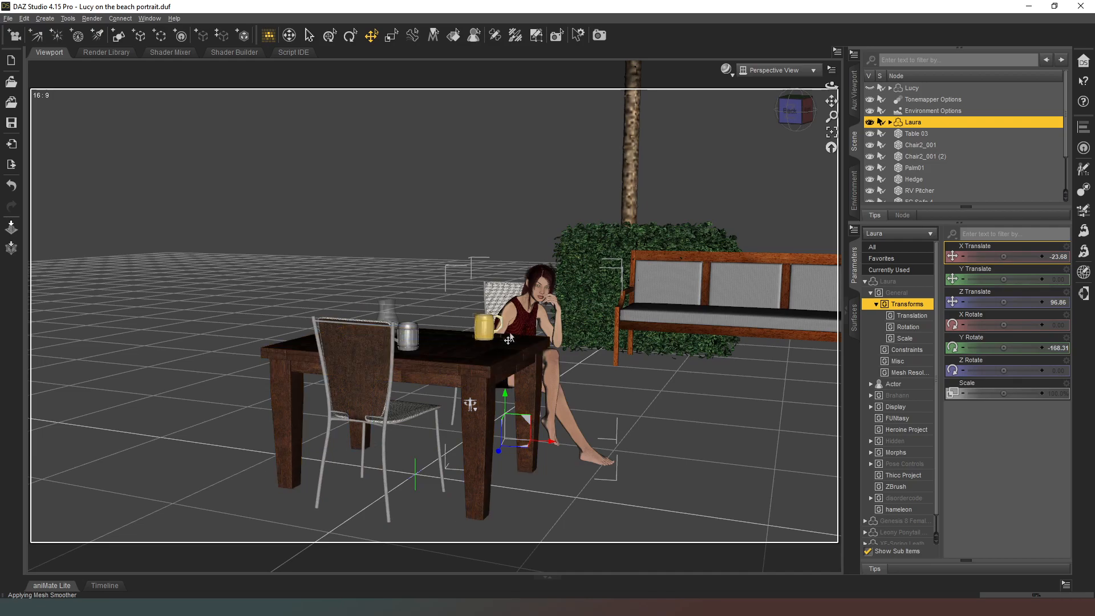
pyautogui.moveTo(793, 112)
pyautogui.mouseDown()
pyautogui.moveTo(771, 117)
pyautogui.moveTo(783, 108)
pyautogui.mouseUp()
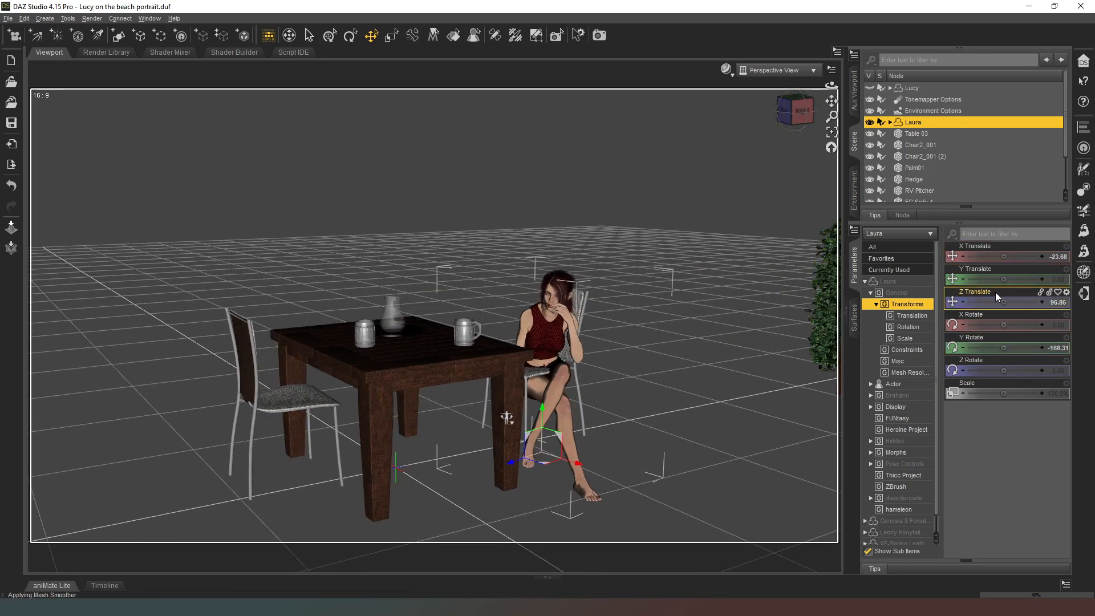
pyautogui.moveTo(1004, 279); pyautogui.dragTo(1022, 279)
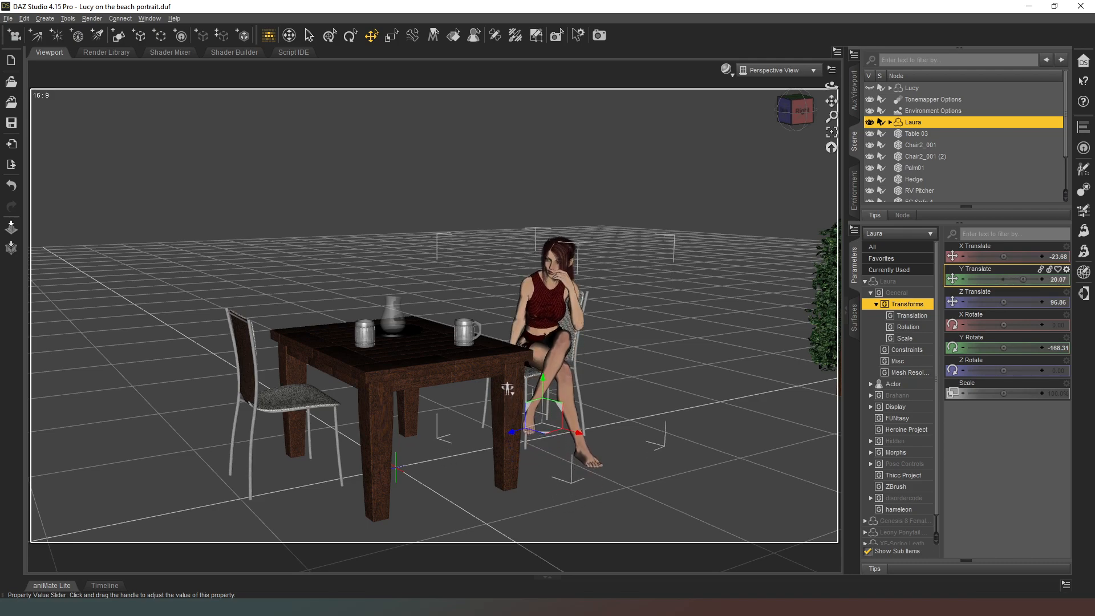
pyautogui.moveTo(507, 388); pyautogui.dragTo(459, 377, button='middle')
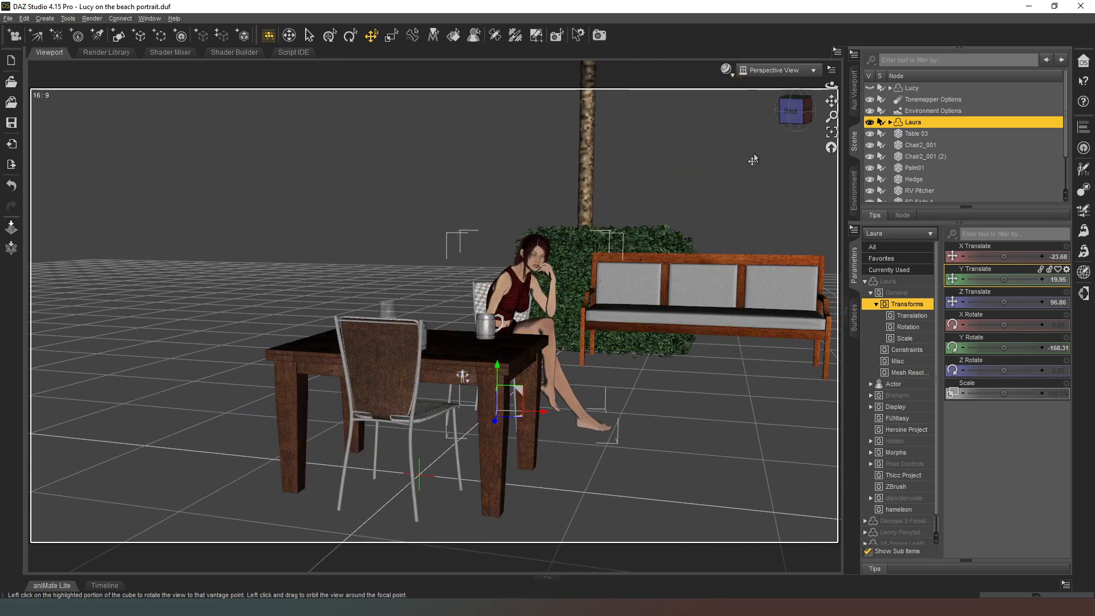
# Turn Chair2_001 beneath Laura to a Y Rotate of about 38.93.
pyautogui.click(782, 114)
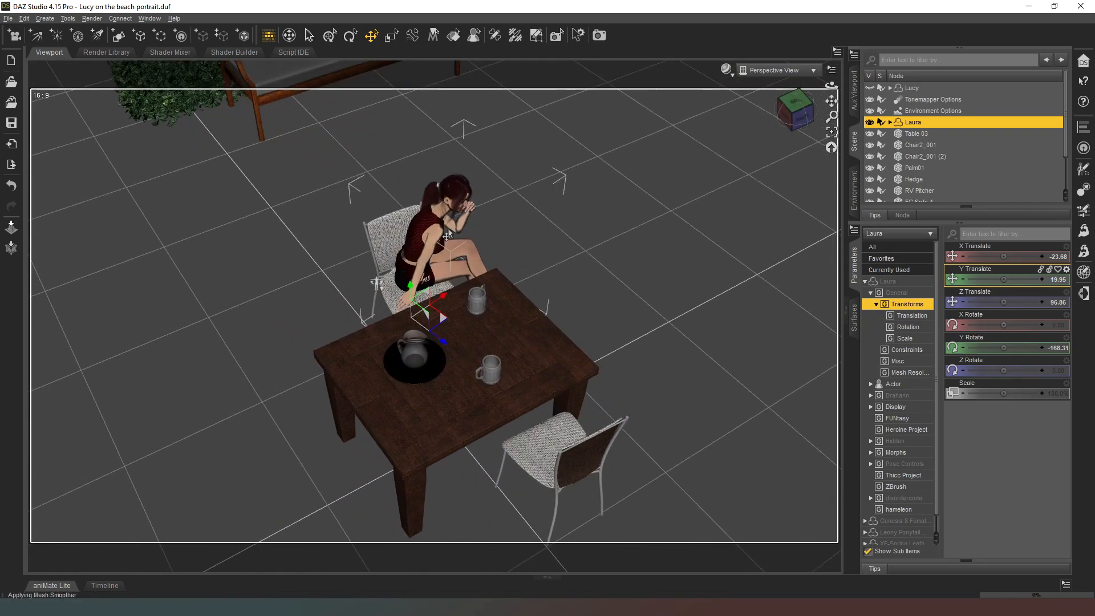
pyautogui.click(377, 226)
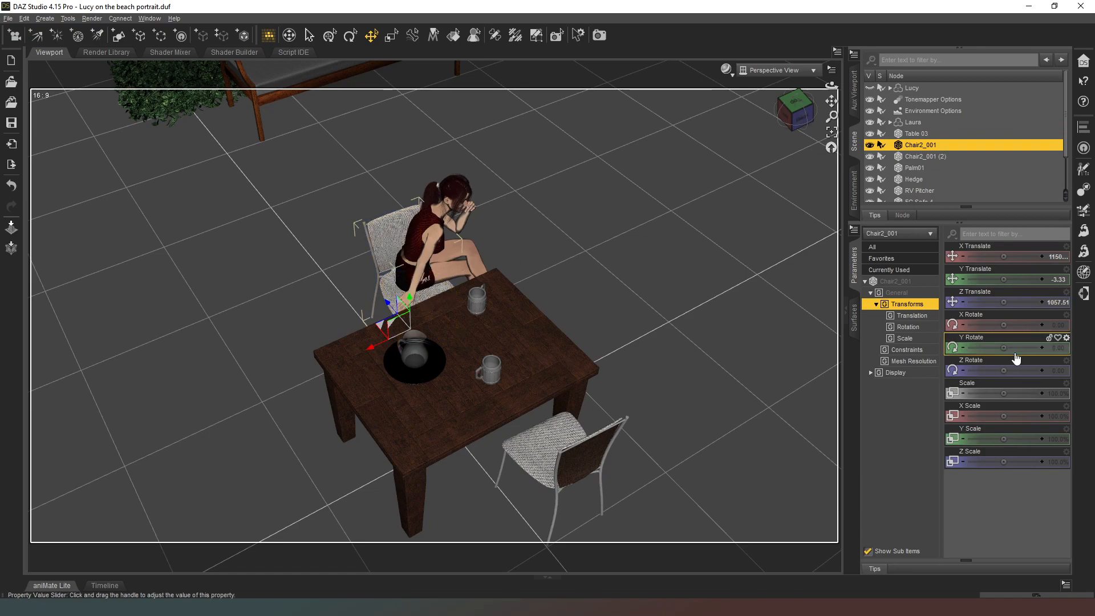
pyautogui.moveTo(1004, 347); pyautogui.dragTo(1019, 347)
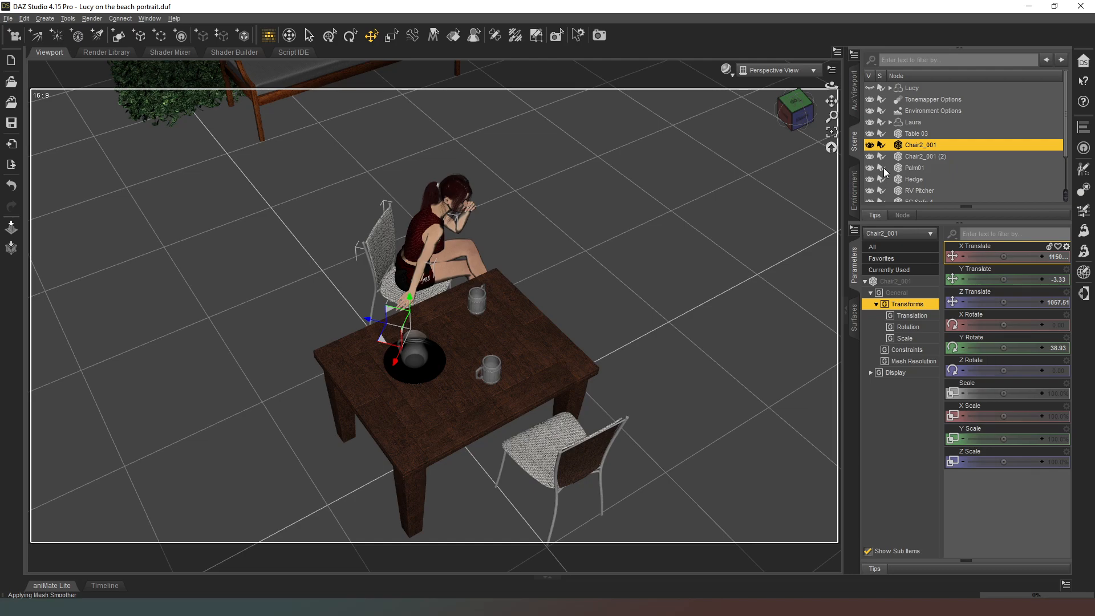
# Turn Laura on the chair towards the table, to a Y Rotate of about -187.75.
pyautogui.click(801, 117)
pyautogui.moveTo(801, 117)
pyautogui.mouseDown()
pyautogui.moveTo(807, 104)
pyautogui.moveTo(814, 129)
pyautogui.mouseUp()
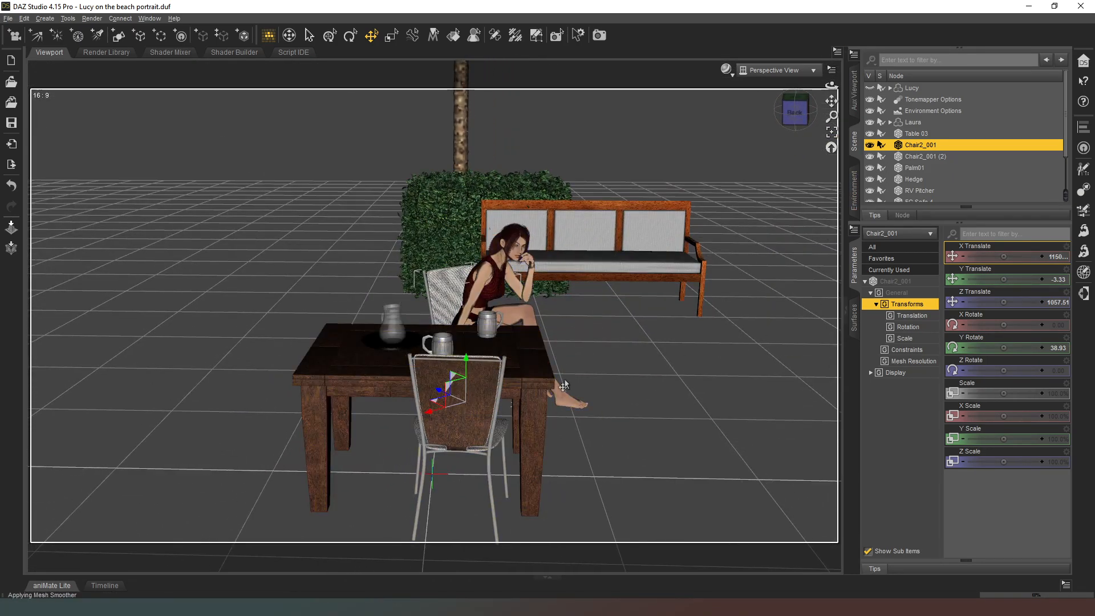
pyautogui.click(914, 122)
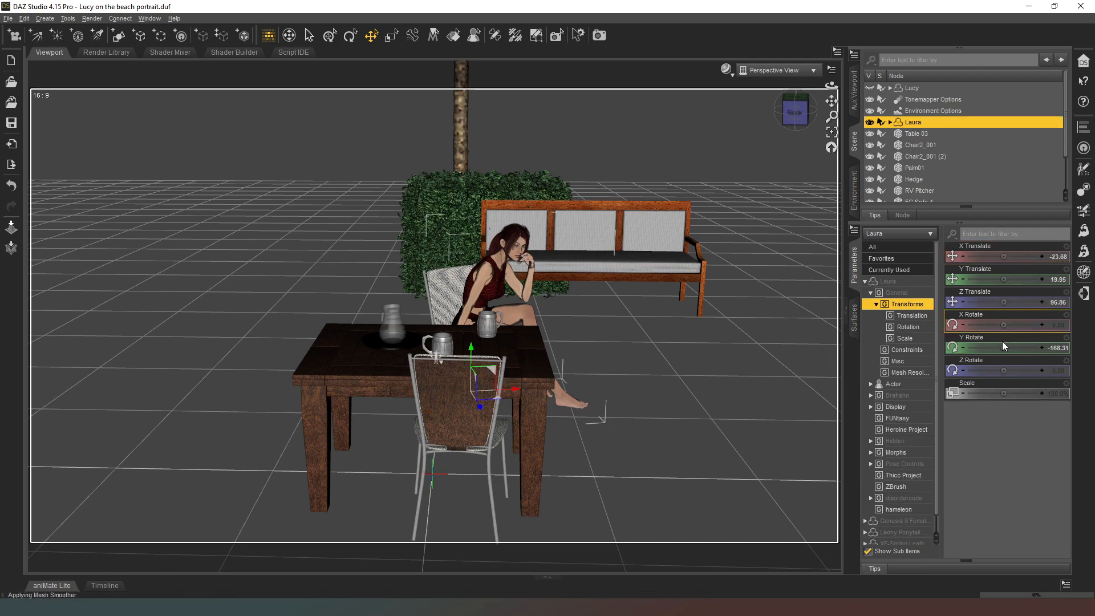
pyautogui.moveTo(992, 348); pyautogui.dragTo(988, 348)
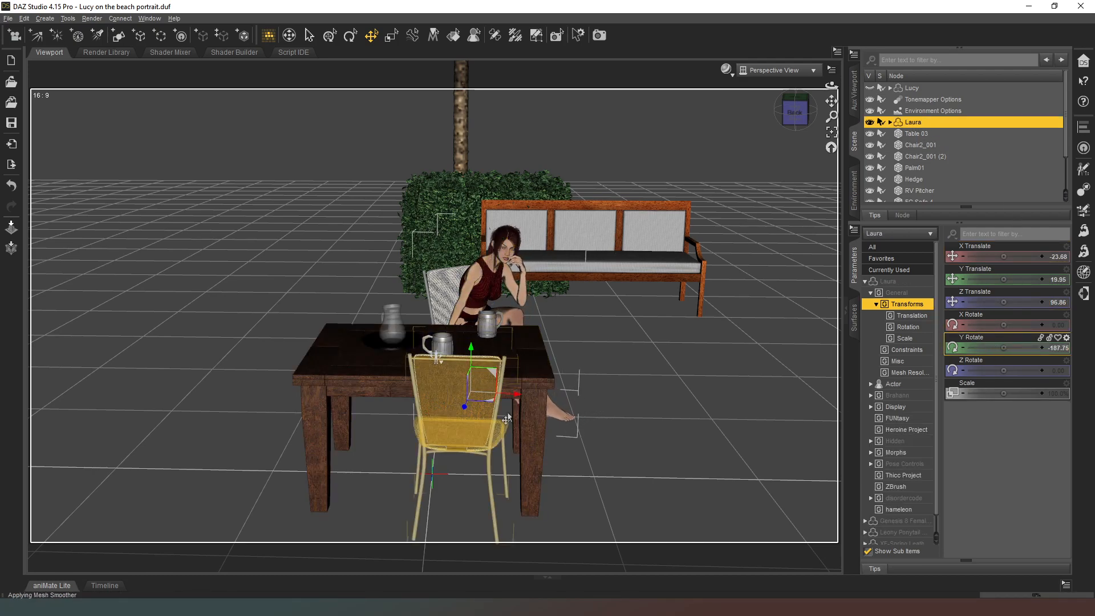
# Unhide the Lucy figure and move it onto the empty chair opposite Laura, to about X -7.46 and Z -80.11.
pyautogui.moveTo(795, 112)
pyautogui.mouseDown()
pyautogui.moveTo(730, 144)
pyautogui.moveTo(795, 107)
pyautogui.mouseUp()
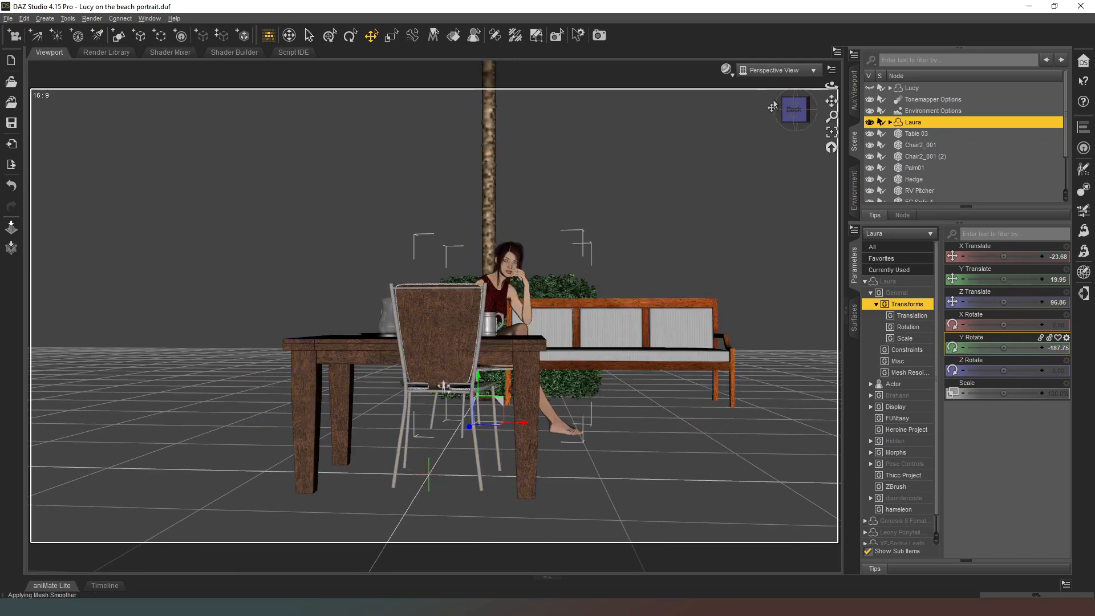
pyautogui.click(793, 109)
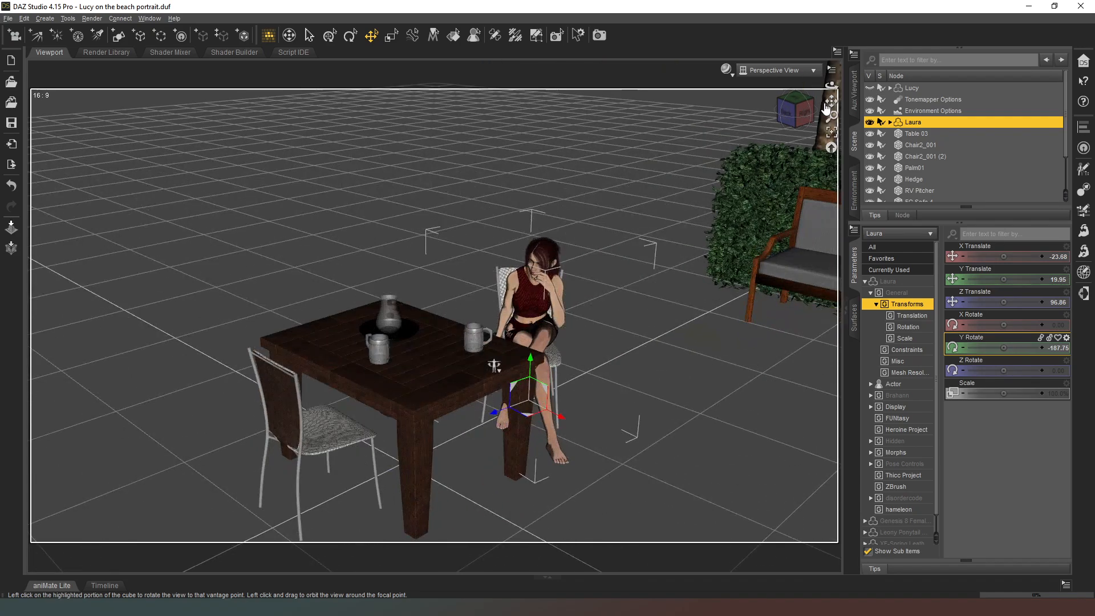
pyautogui.click(870, 88)
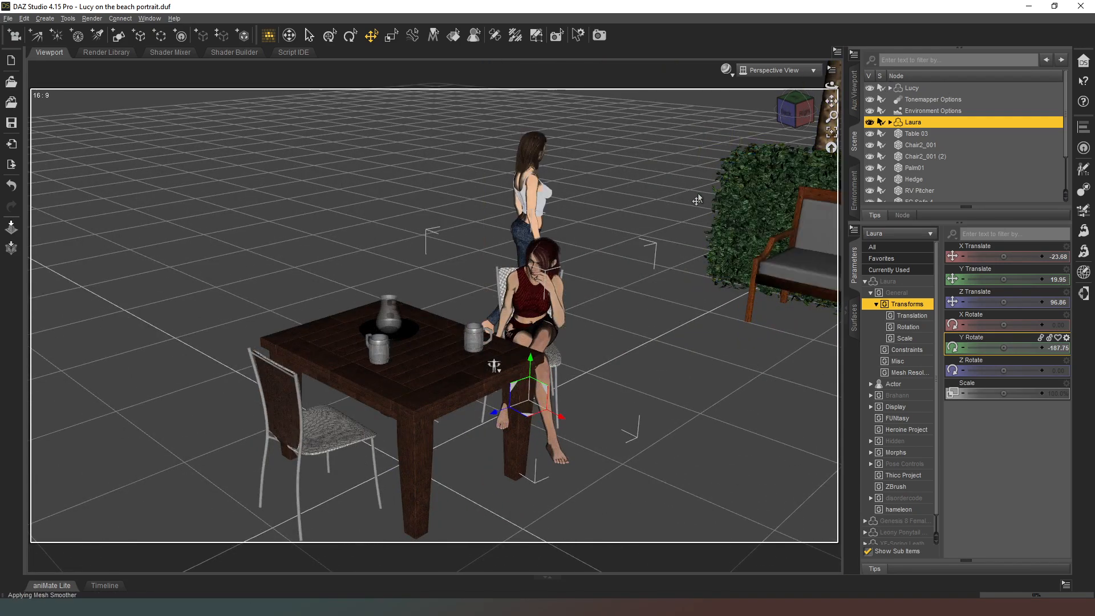
pyautogui.click(913, 88)
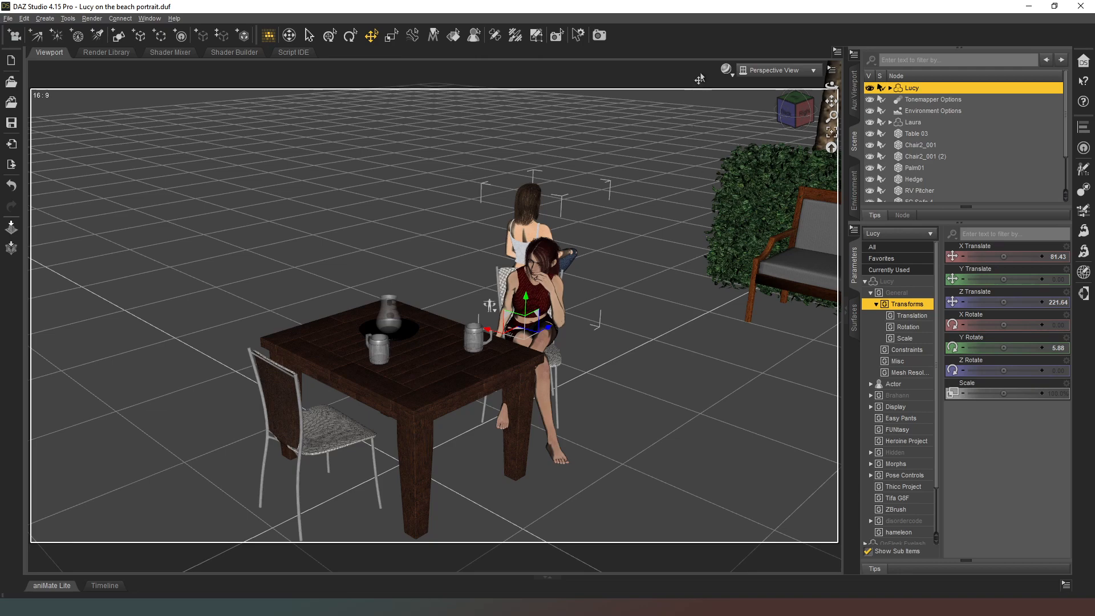
pyautogui.moveTo(797, 130); pyautogui.dragTo(713, 276)
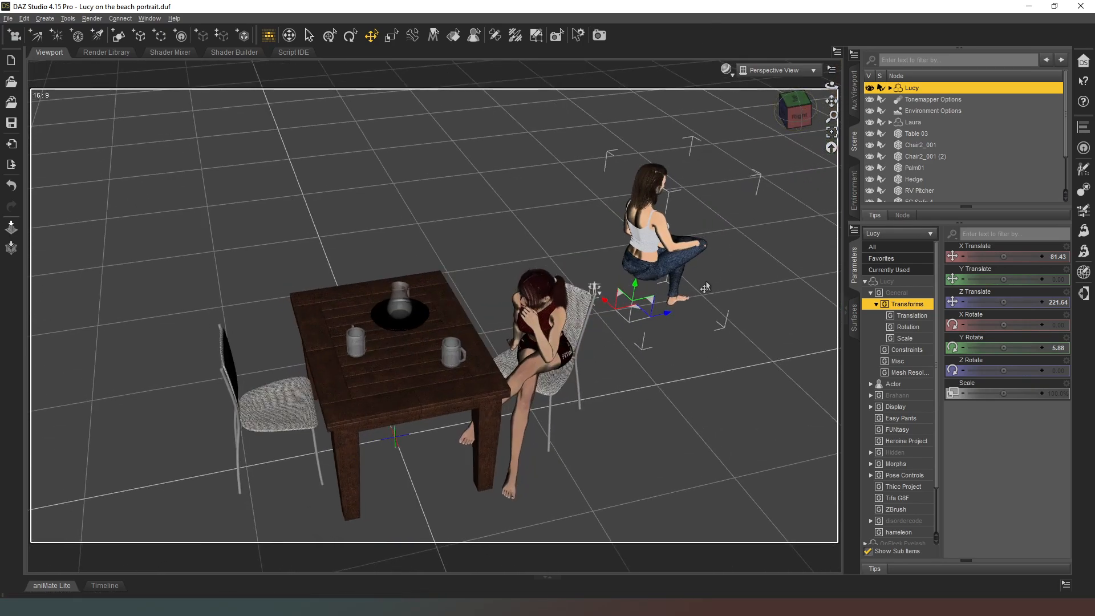
pyautogui.moveTo(635, 321); pyautogui.dragTo(300, 448)
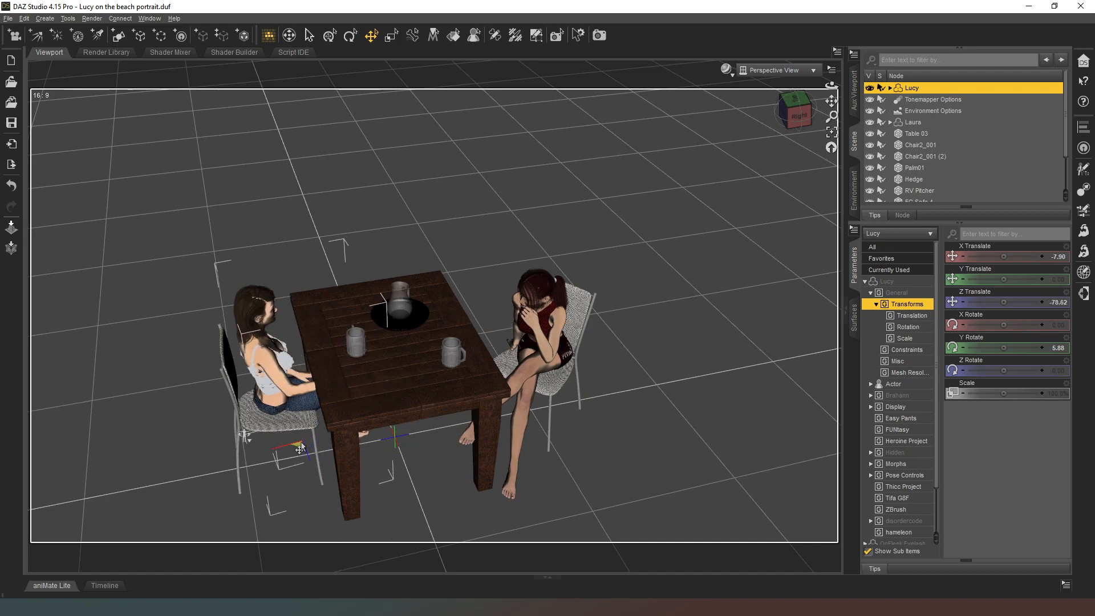
# Turn Lucy to a Y Rotate of about -20.48 and shift it to about X -18.19, Y 4.15 and Z -81.57.
pyautogui.moveTo(794, 114); pyautogui.dragTo(878, 80)
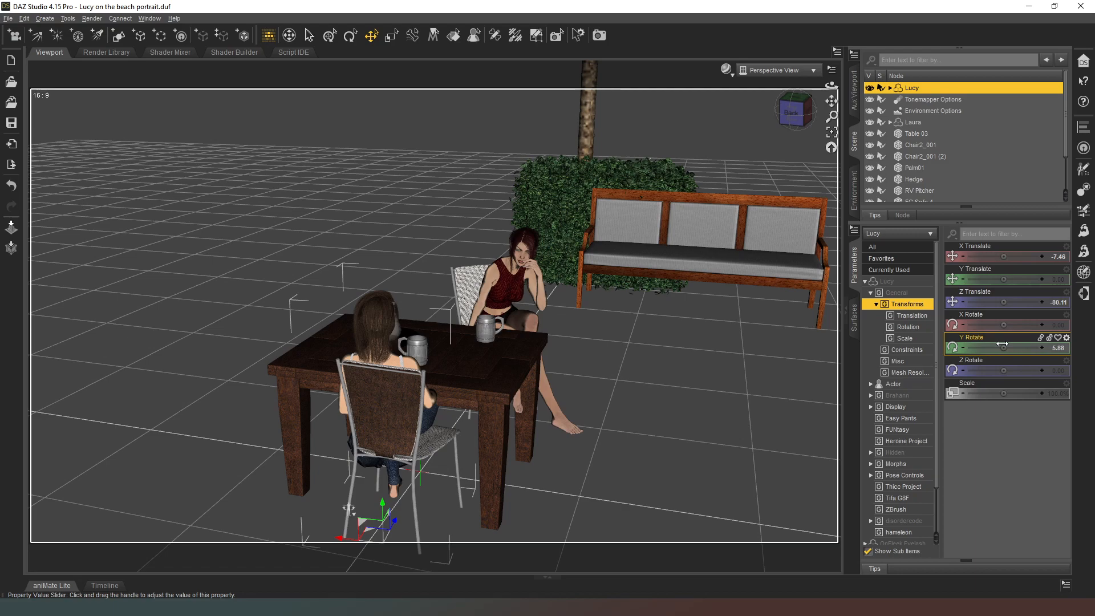
pyautogui.moveTo(1003, 347); pyautogui.dragTo(988, 347)
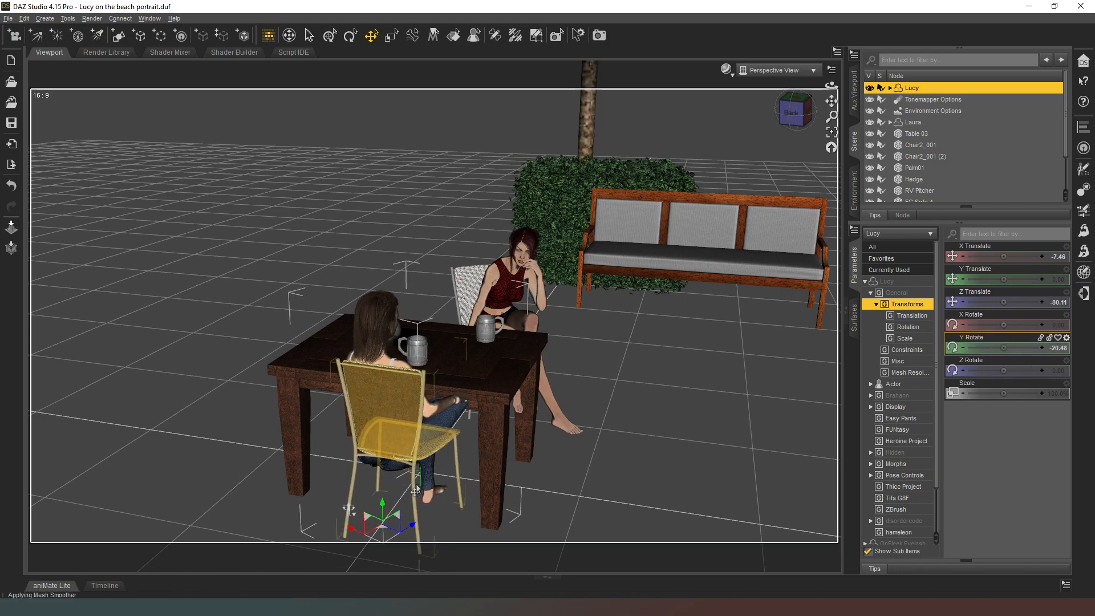
pyautogui.moveTo(380, 531); pyautogui.dragTo(398, 536)
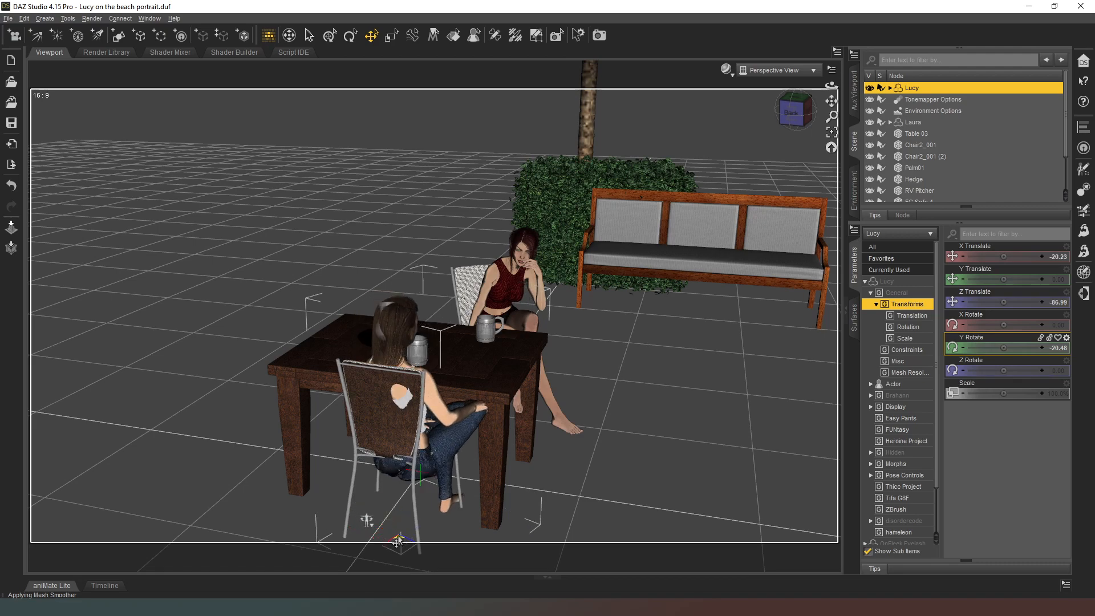
pyautogui.moveTo(1003, 279); pyautogui.dragTo(1018, 279)
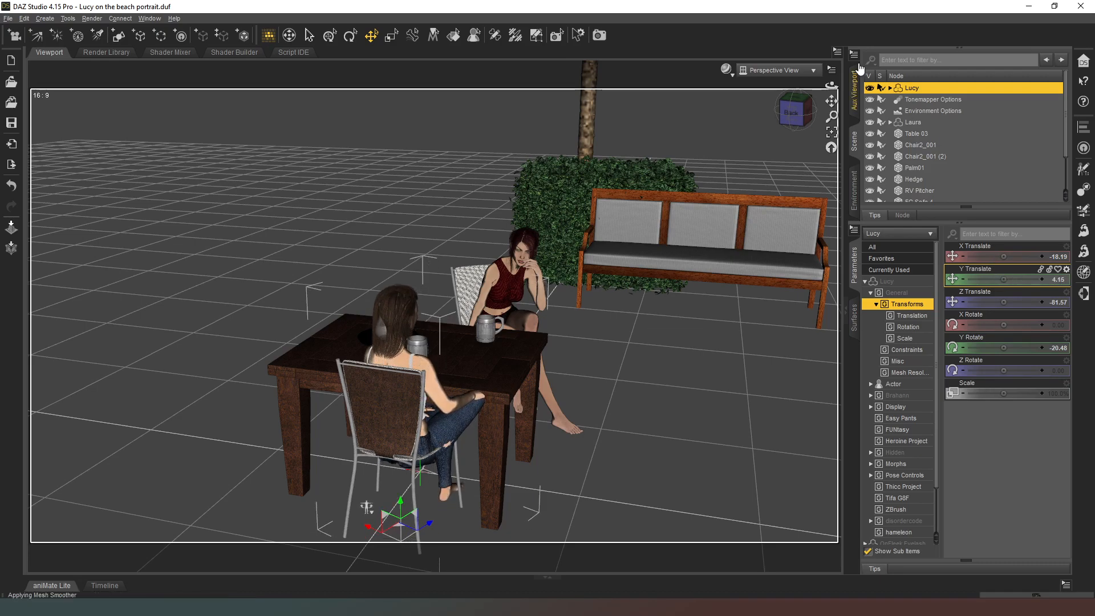
# Move Lucy back on the seat to about X -16.16 and Z -92.32, and raise it to about Y 7.99.
pyautogui.moveTo(794, 111); pyautogui.dragTo(718, 121)
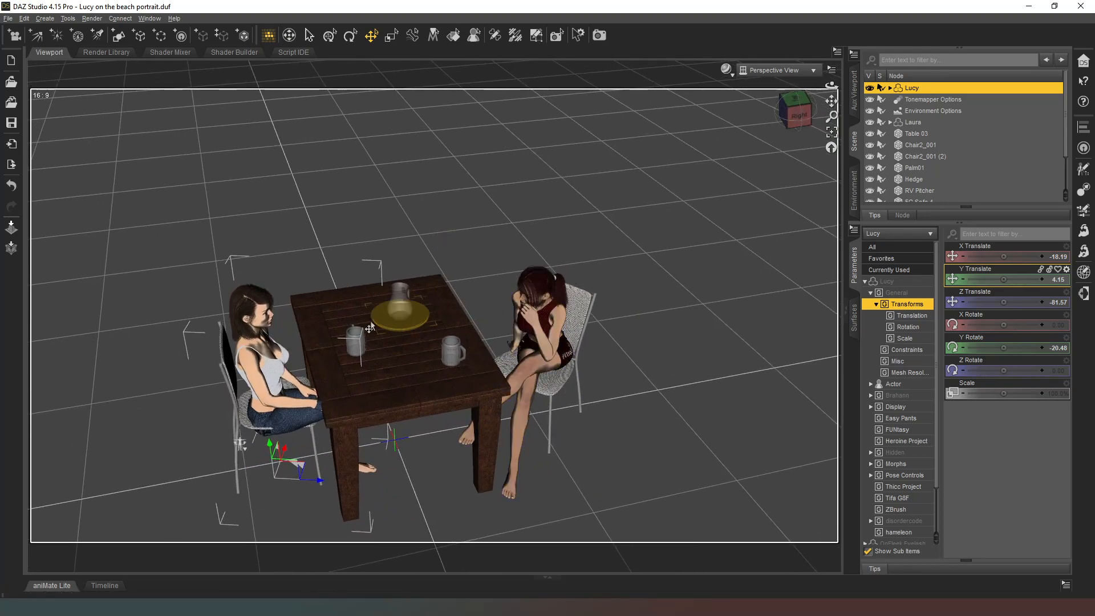
pyautogui.moveTo(301, 473); pyautogui.dragTo(284, 473)
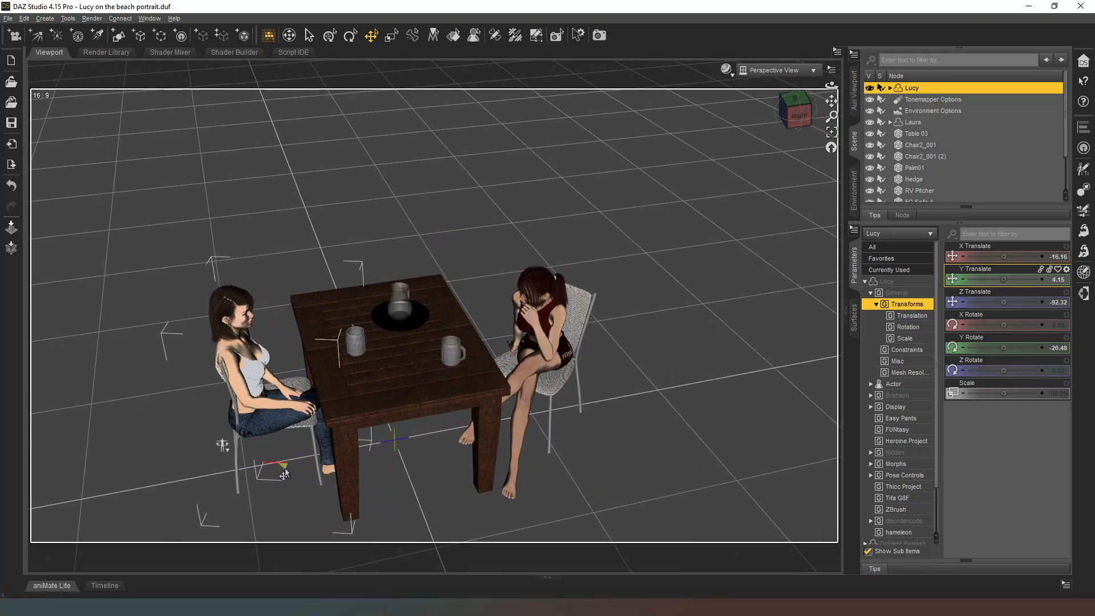
pyautogui.moveTo(1003, 279); pyautogui.dragTo(1026, 279)
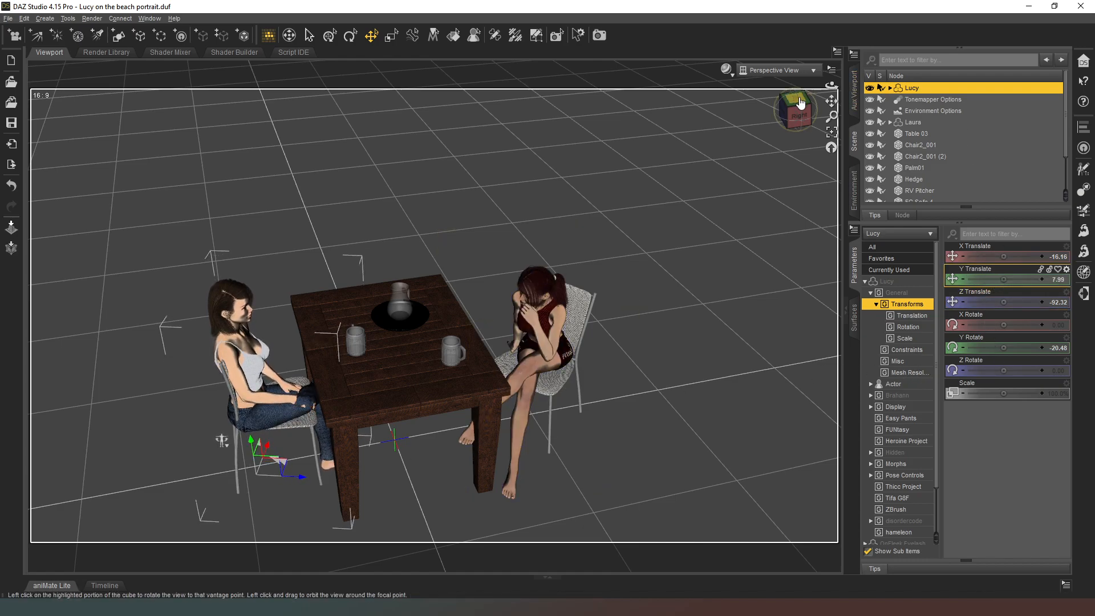
# Shift Chair2_001 (2) beneath Lucy to about Z 877.57 and lower it to about Y -9.53.
pyautogui.click(793, 111)
pyautogui.moveTo(793, 111); pyautogui.dragTo(764, 123)
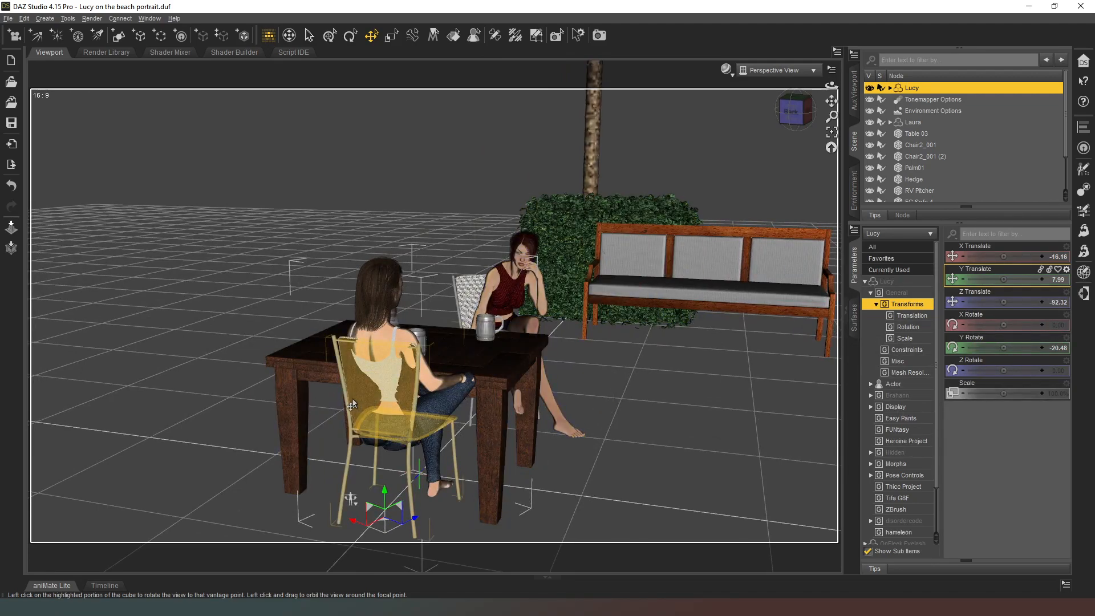
pyautogui.click(405, 405)
pyautogui.moveTo(415, 529); pyautogui.dragTo(410, 536)
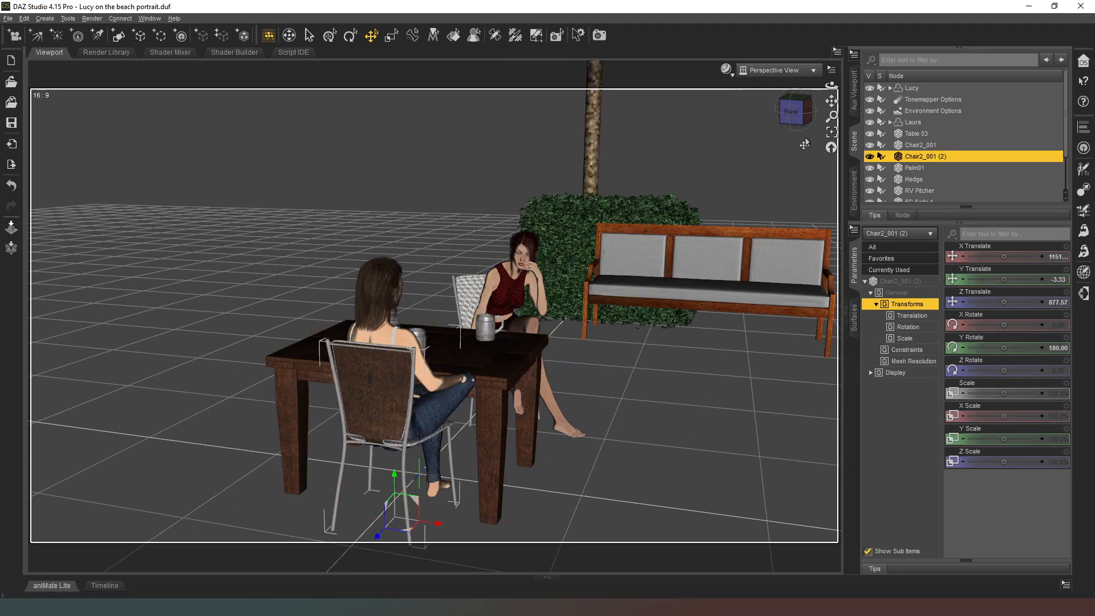
pyautogui.moveTo(1012, 280); pyautogui.dragTo(1000, 280)
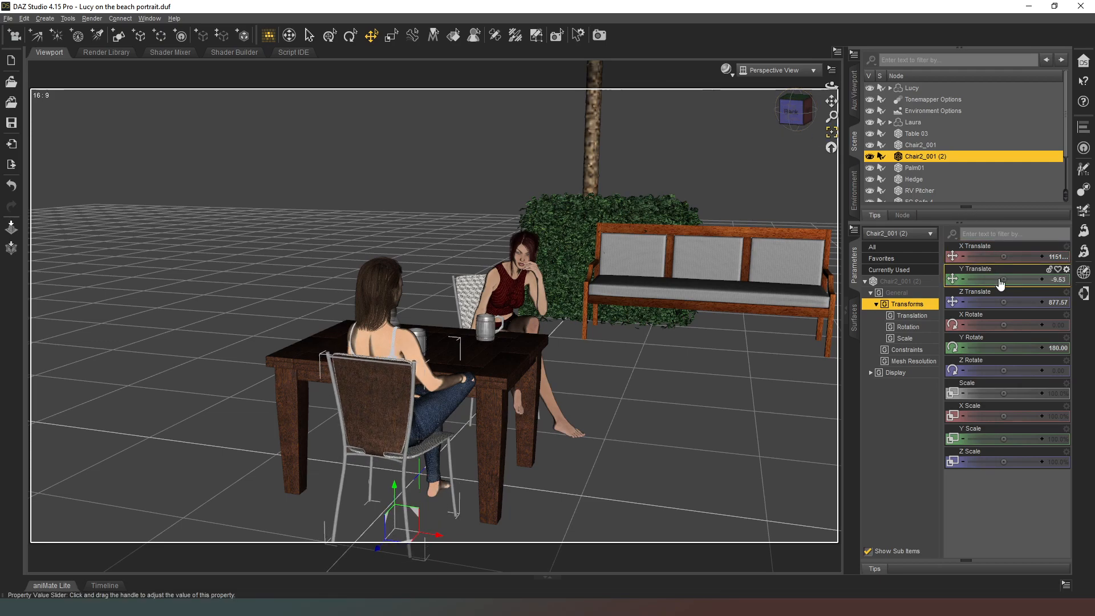
# Create a new null in the scene with the default name and label.
pyautogui.click(792, 111)
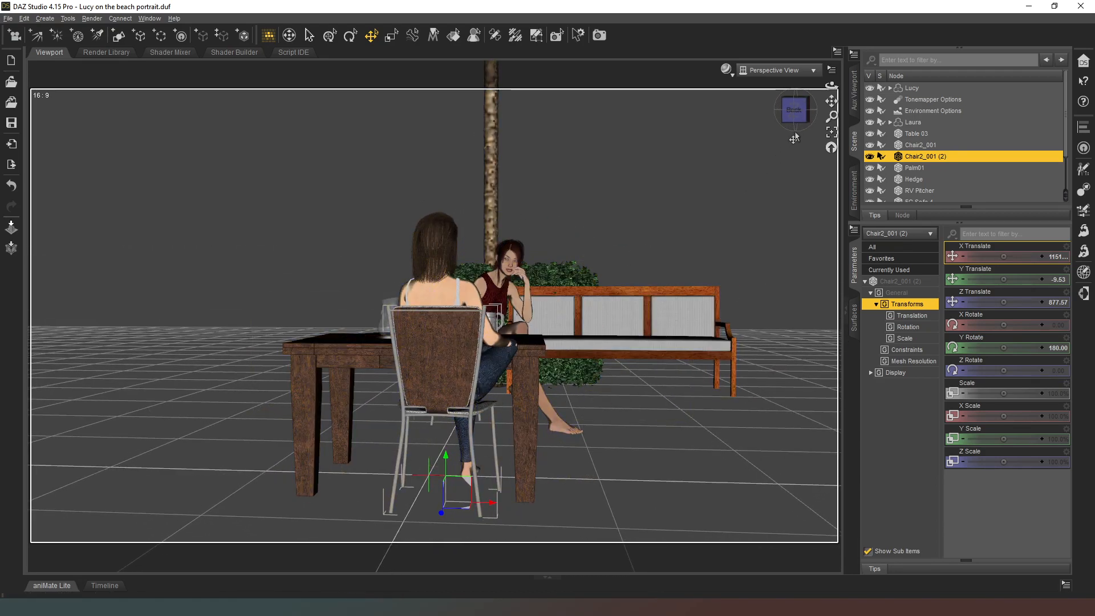
pyautogui.click(796, 103)
pyautogui.moveTo(795, 108); pyautogui.dragTo(754, 112)
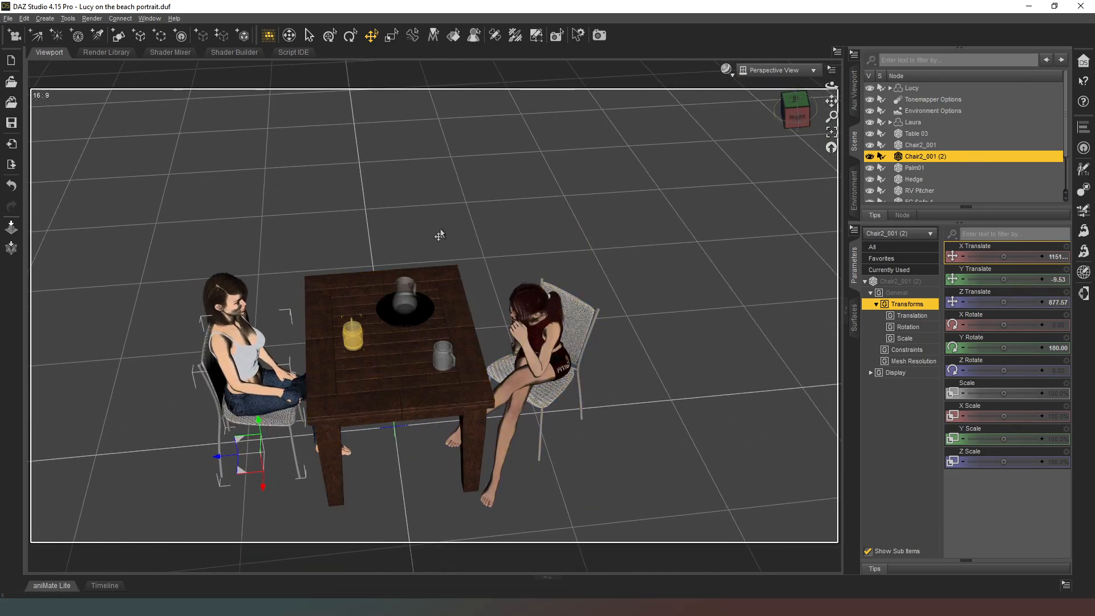
pyautogui.click(140, 37)
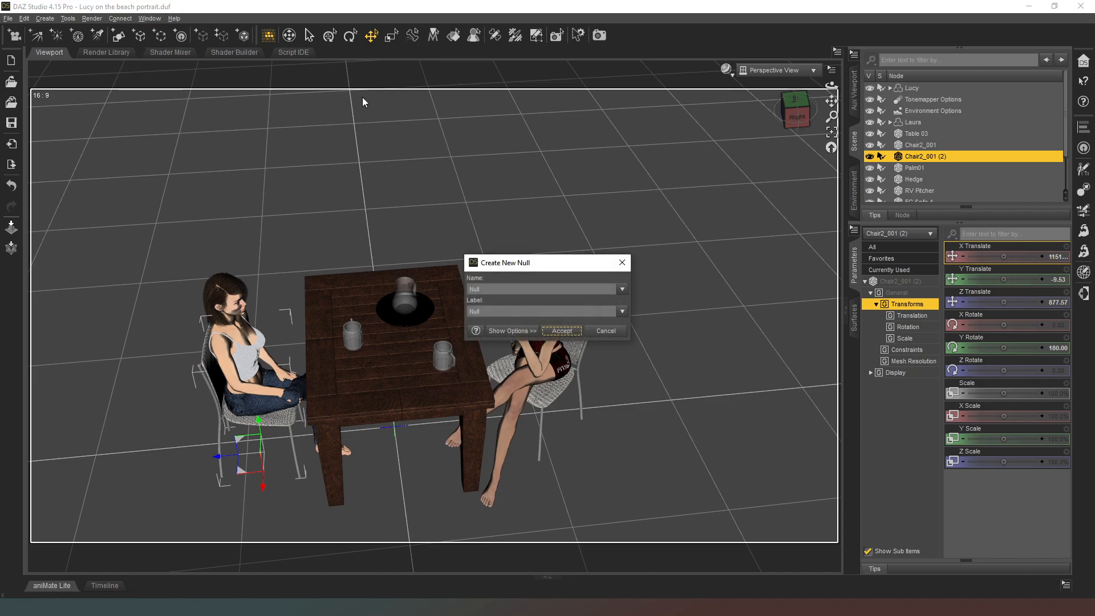
pyautogui.click(561, 331)
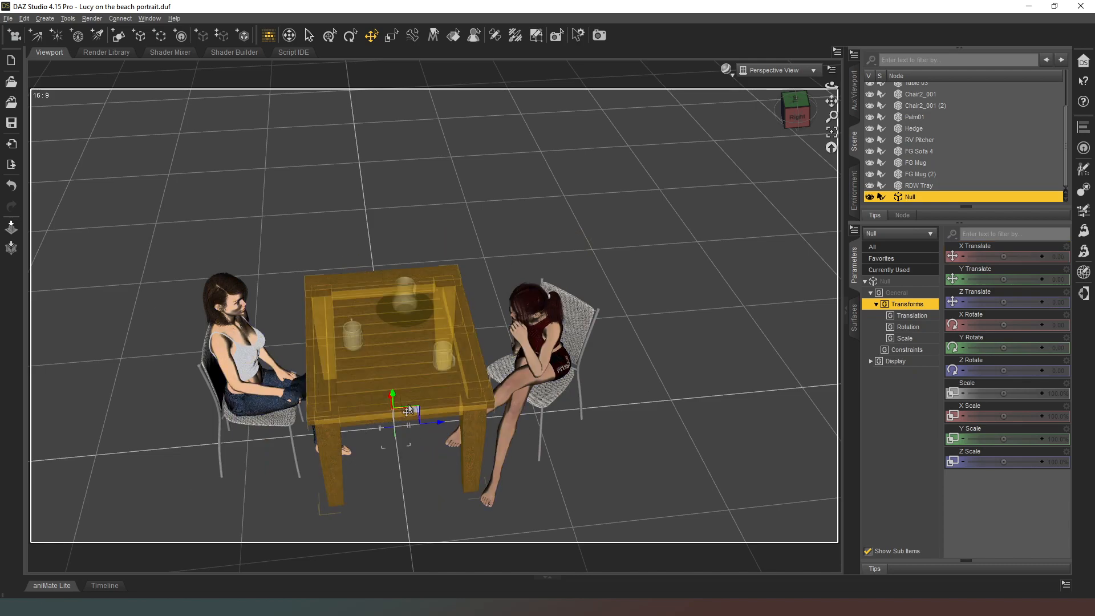
# Move the null across the floor plane to beneath Lucy's head, at about X -16.31 and Z -96.95.
pyautogui.moveTo(421, 428); pyautogui.dragTo(233, 307)
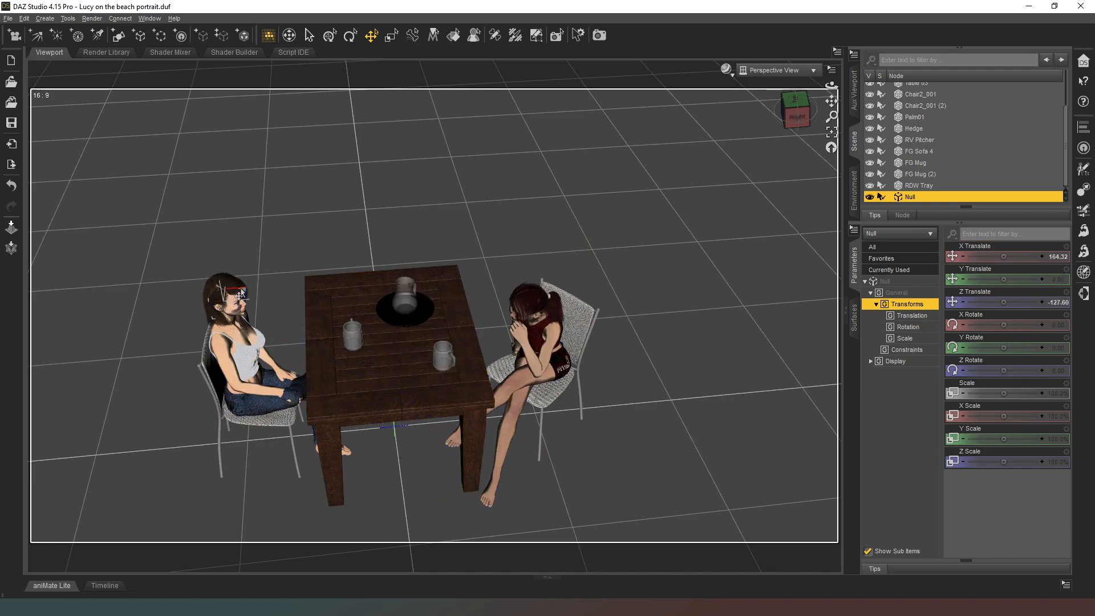
pyautogui.click(787, 102)
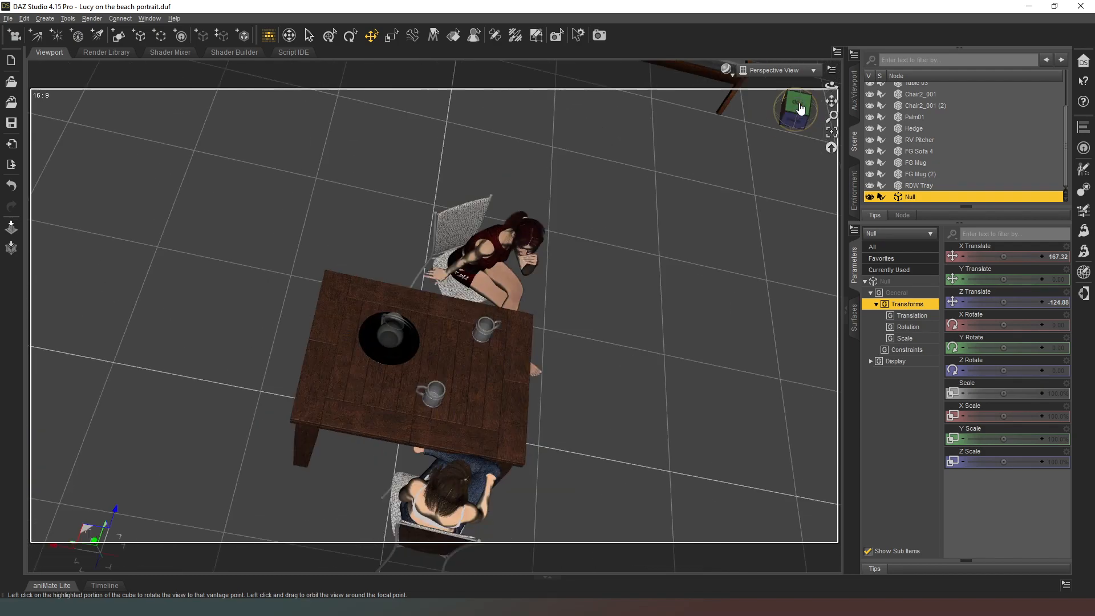
pyautogui.click(799, 114)
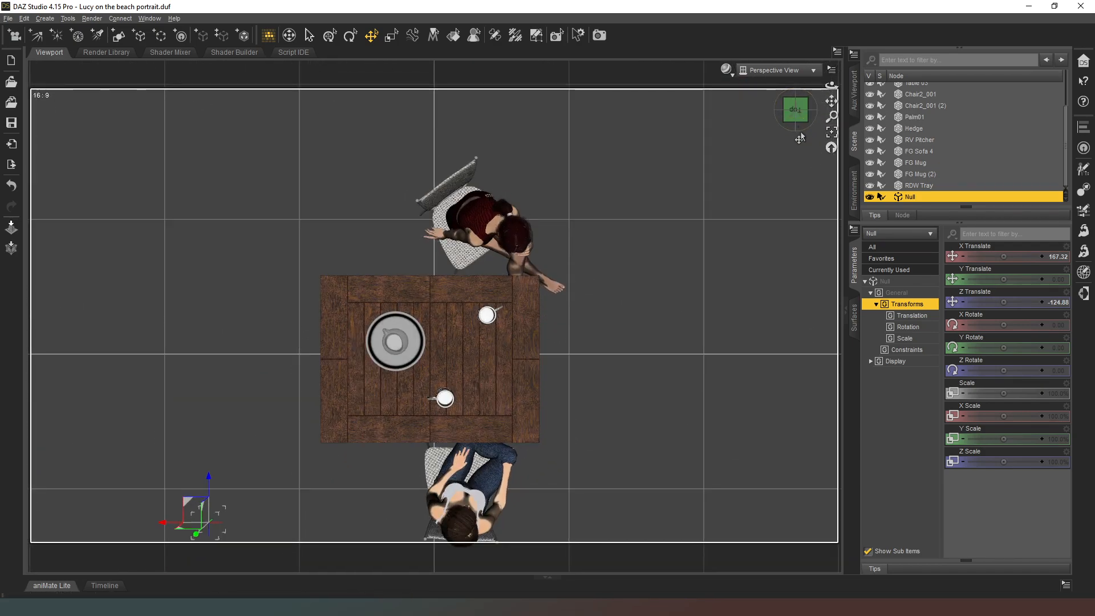
pyautogui.moveTo(831, 101); pyautogui.dragTo(831, 19)
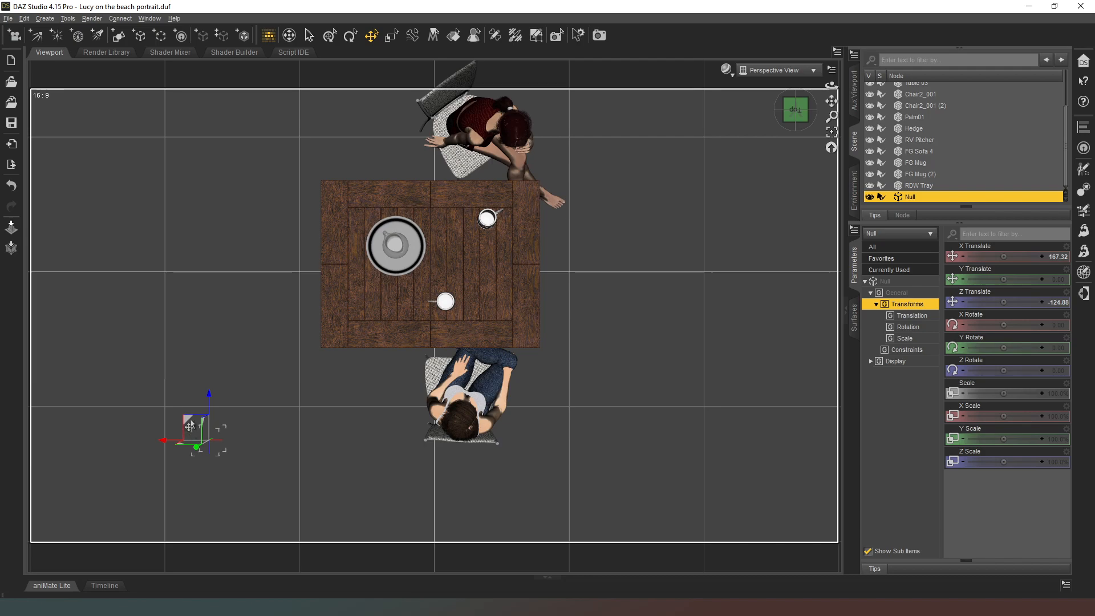
pyautogui.moveTo(186, 421); pyautogui.dragTo(436, 398)
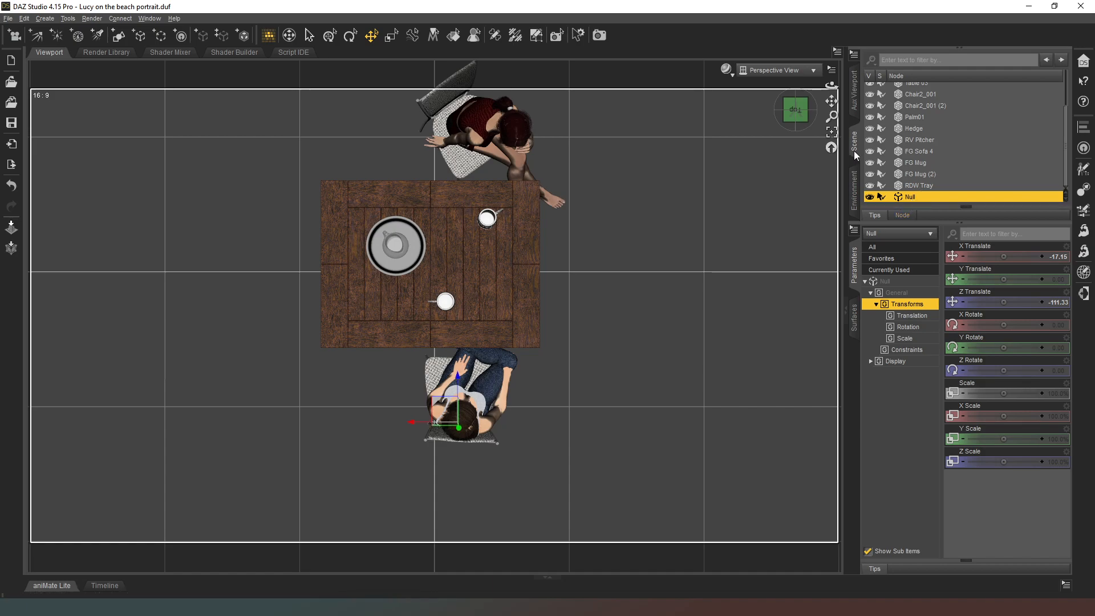
pyautogui.moveTo(831, 101); pyautogui.dragTo(807, 30)
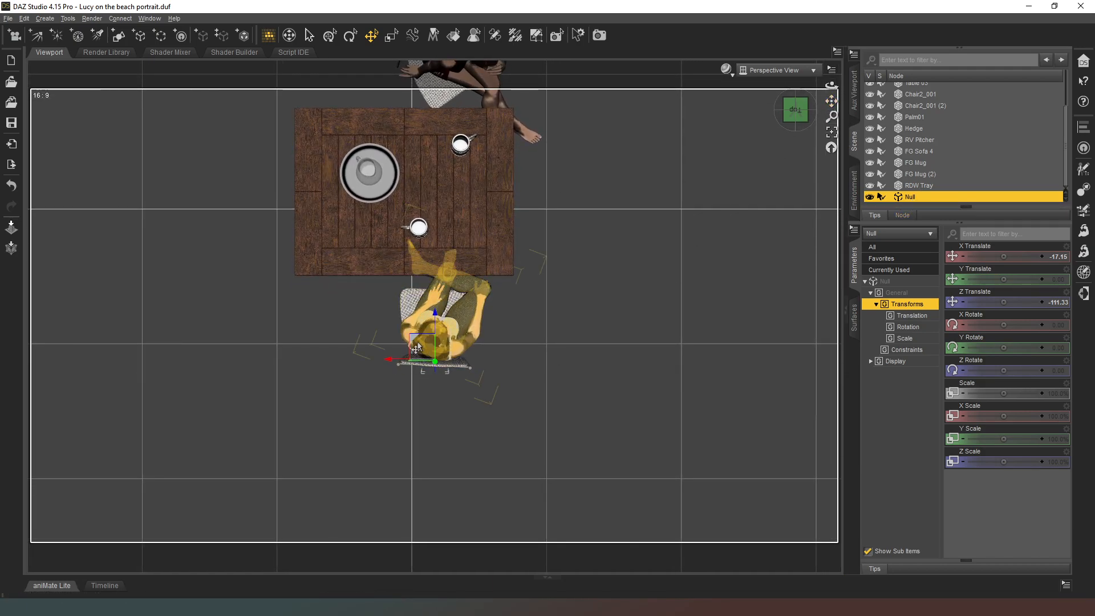
pyautogui.moveTo(413, 340); pyautogui.dragTo(411, 323)
# Raise the null to Lucy's head height at about Y 131.93 and shift it towards her face to about X -18.91 and Z -84.96.
pyautogui.click(795, 119)
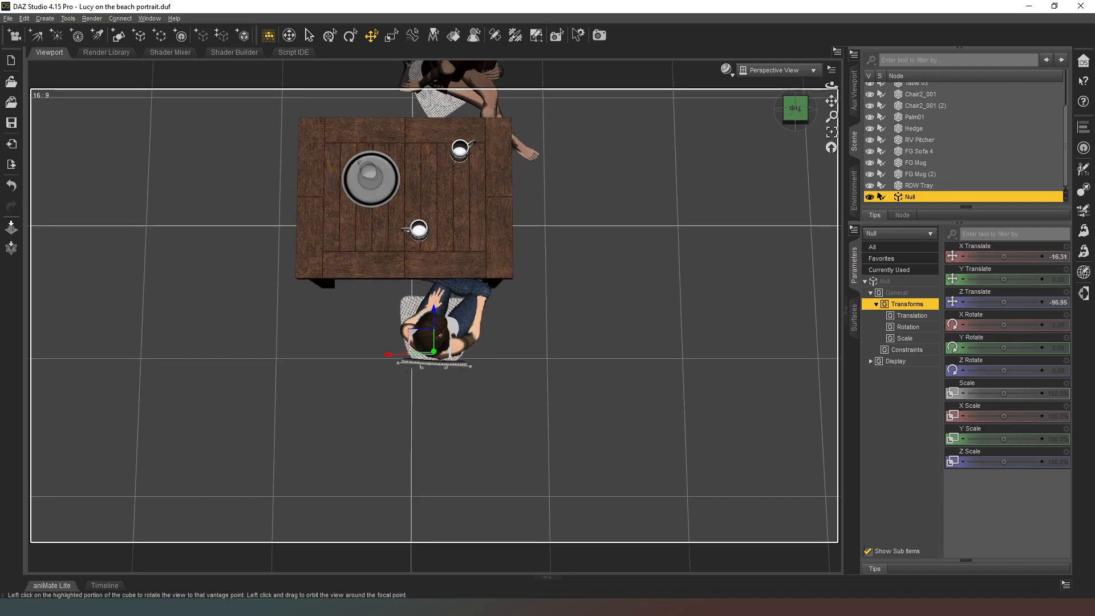
pyautogui.click(793, 128)
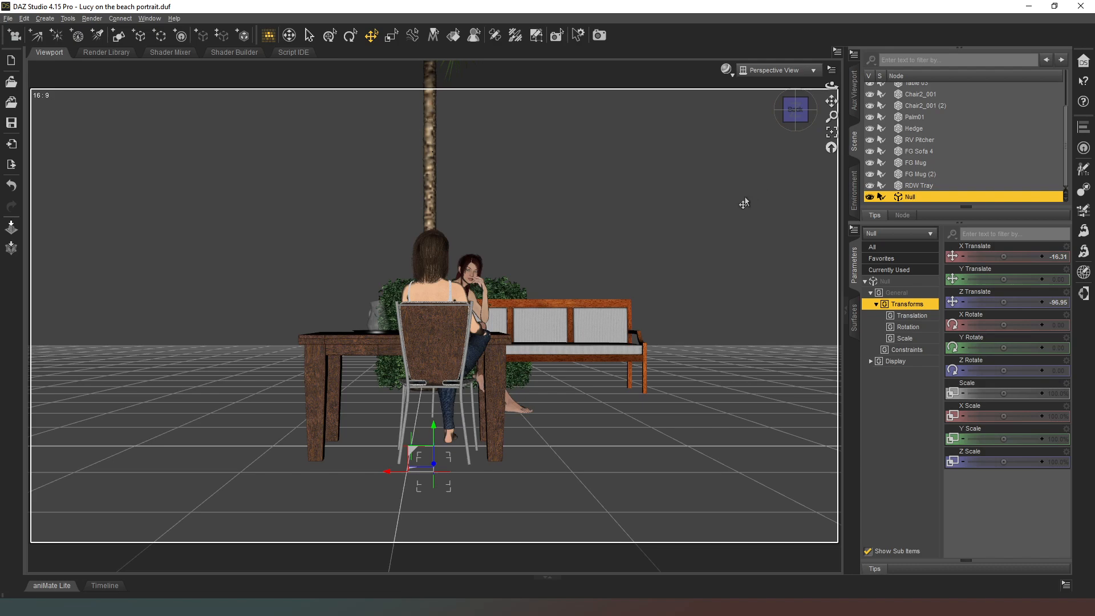
pyautogui.moveTo(432, 427); pyautogui.dragTo(432, 208)
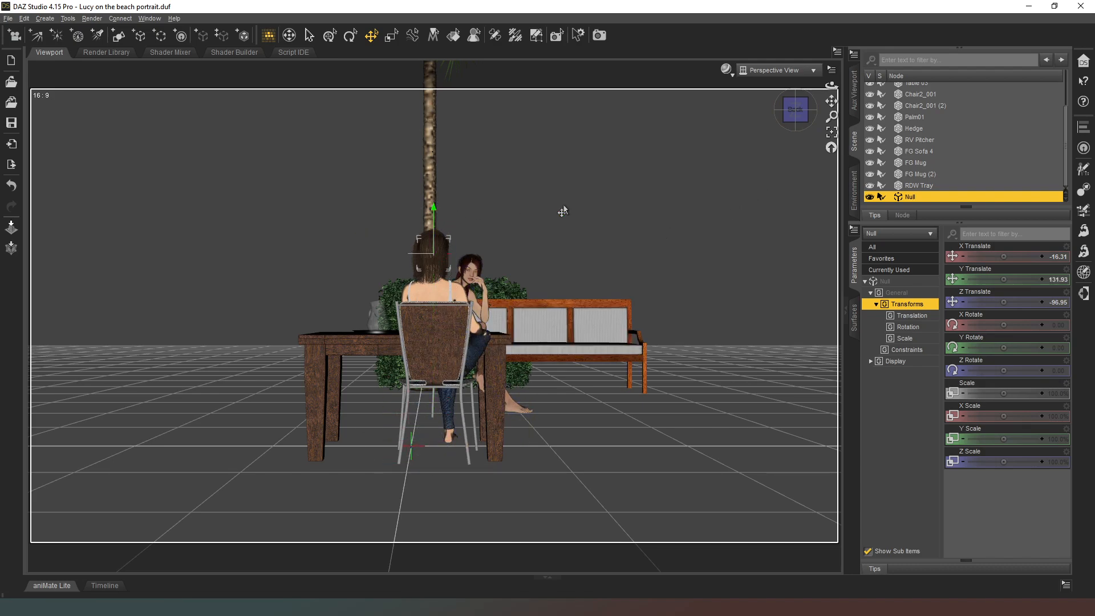
pyautogui.moveTo(800, 113); pyautogui.dragTo(787, 252)
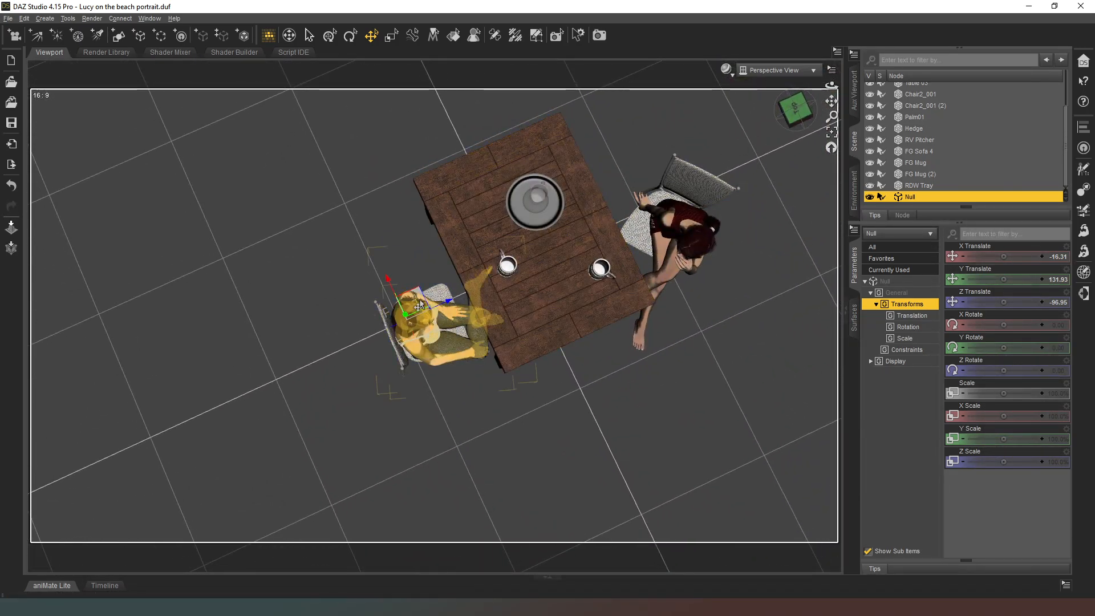
pyautogui.moveTo(419, 293); pyautogui.dragTo(440, 290)
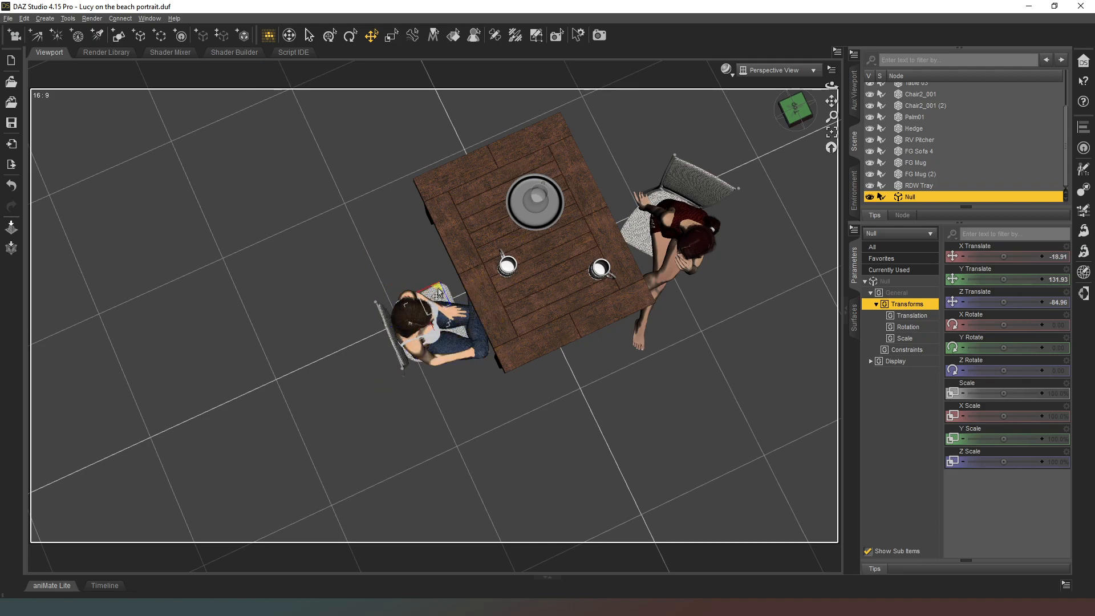
# Set the Point At target of Laura's right eye to Null.
pyautogui.click(779, 98)
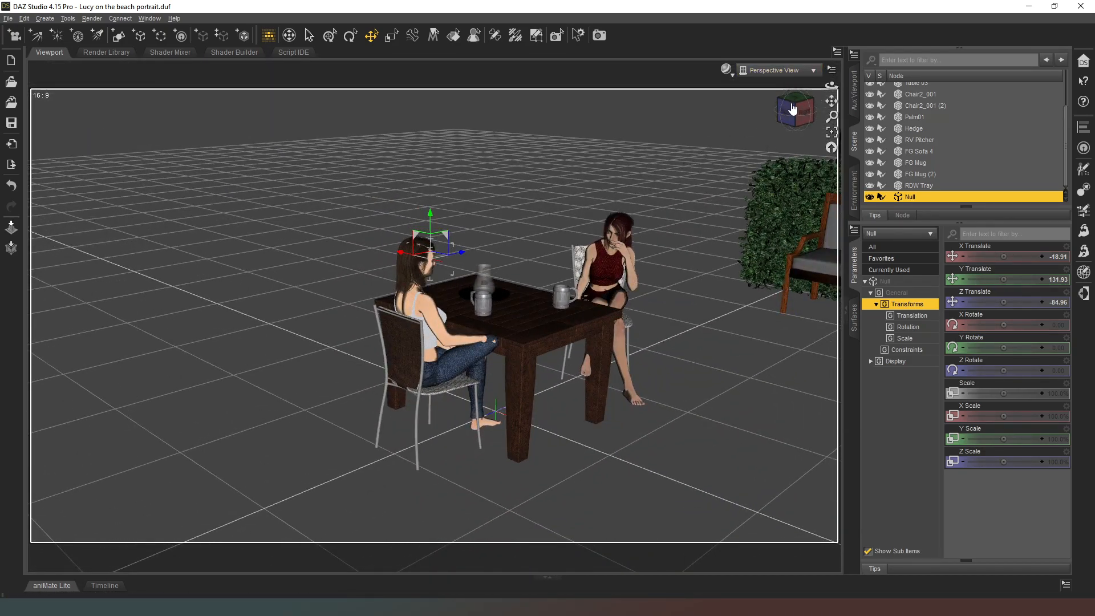
pyautogui.click(792, 107)
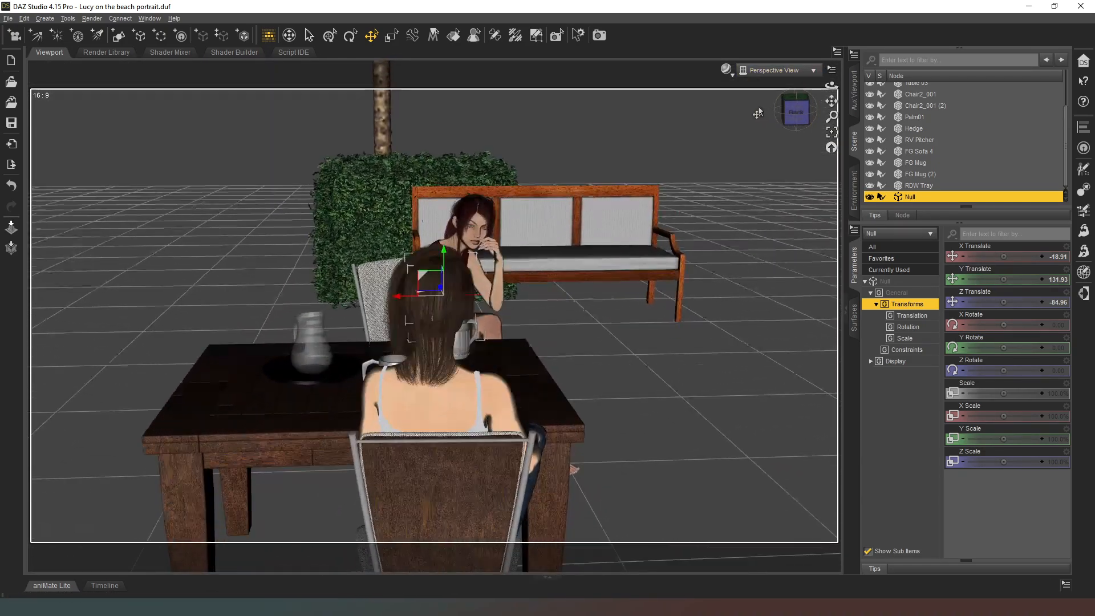
pyautogui.scroll(4, 752, 109)
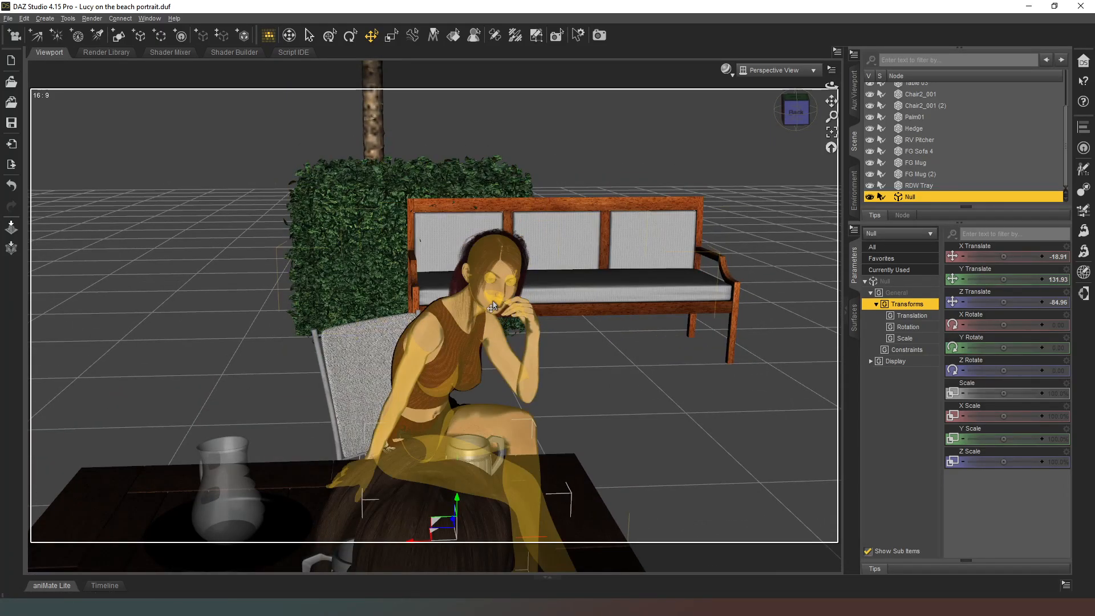
pyautogui.click(488, 280)
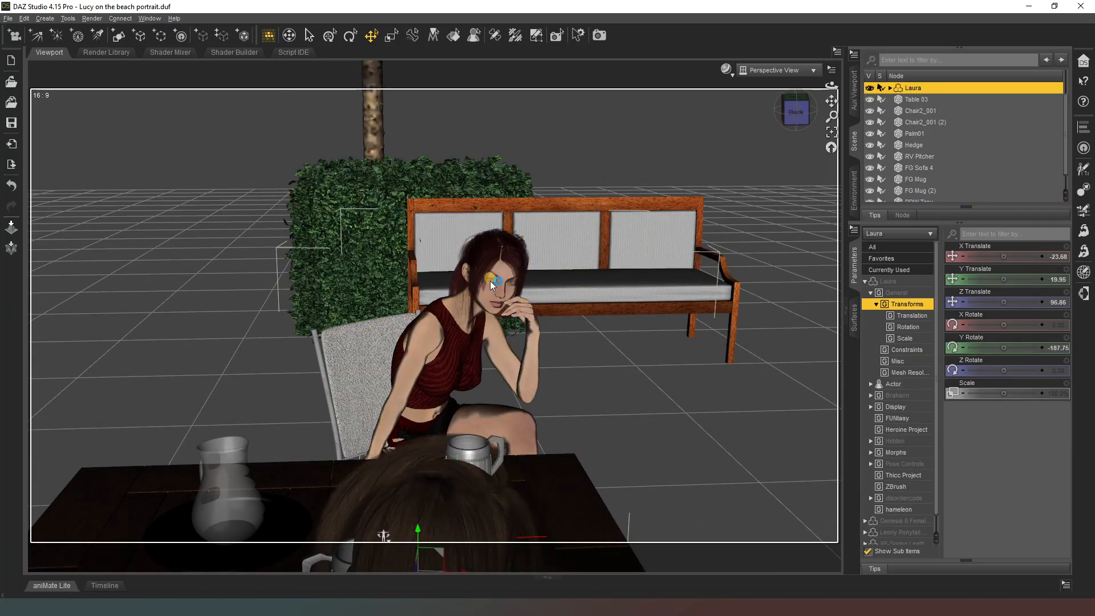
pyautogui.click(492, 283)
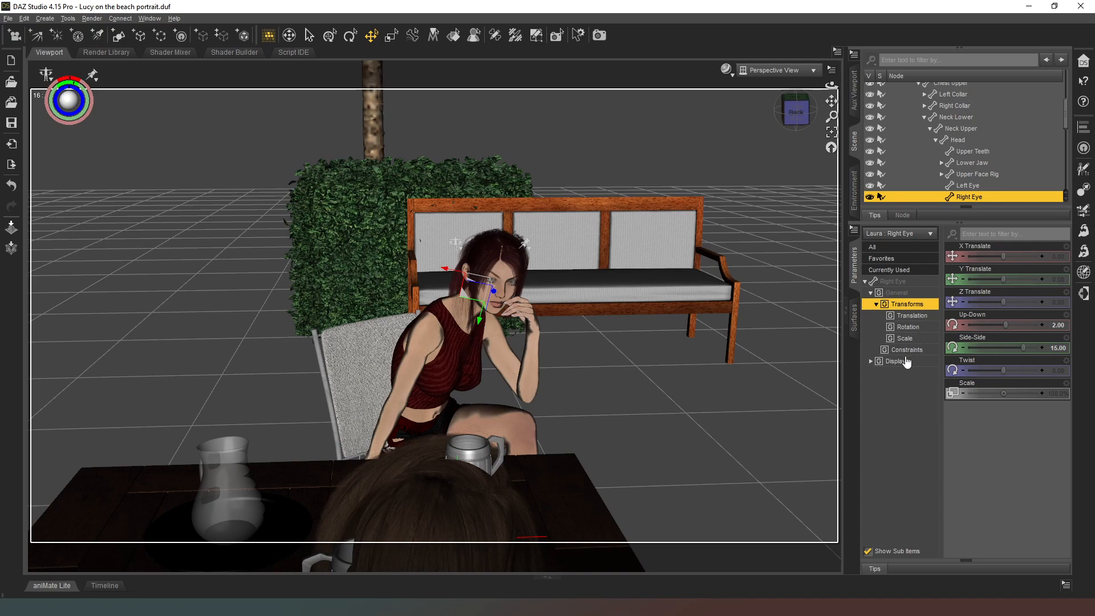
pyautogui.click(892, 281)
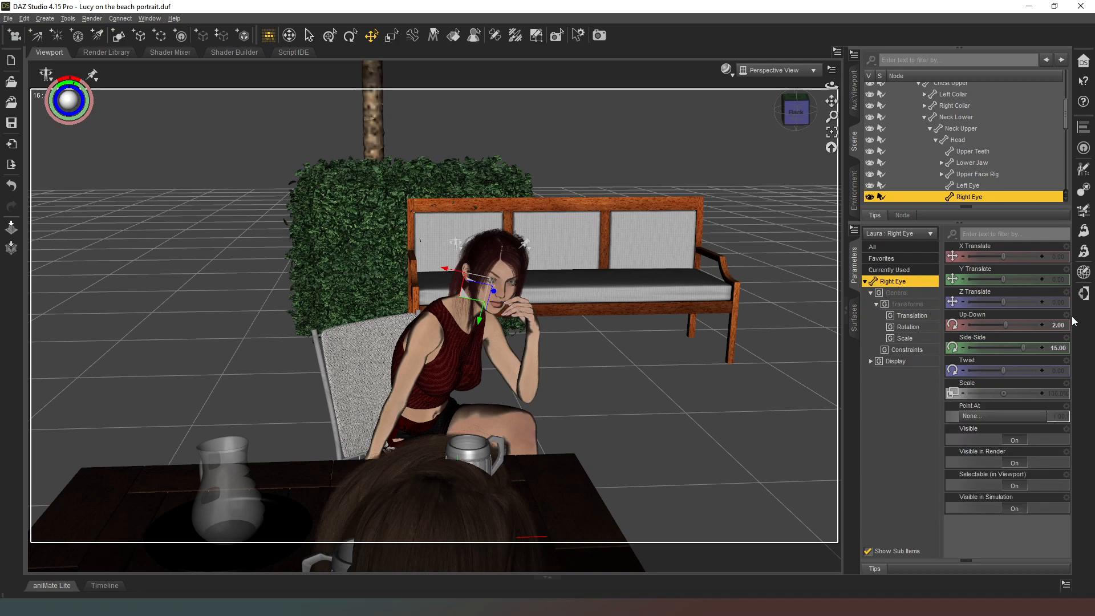
pyautogui.click(995, 415)
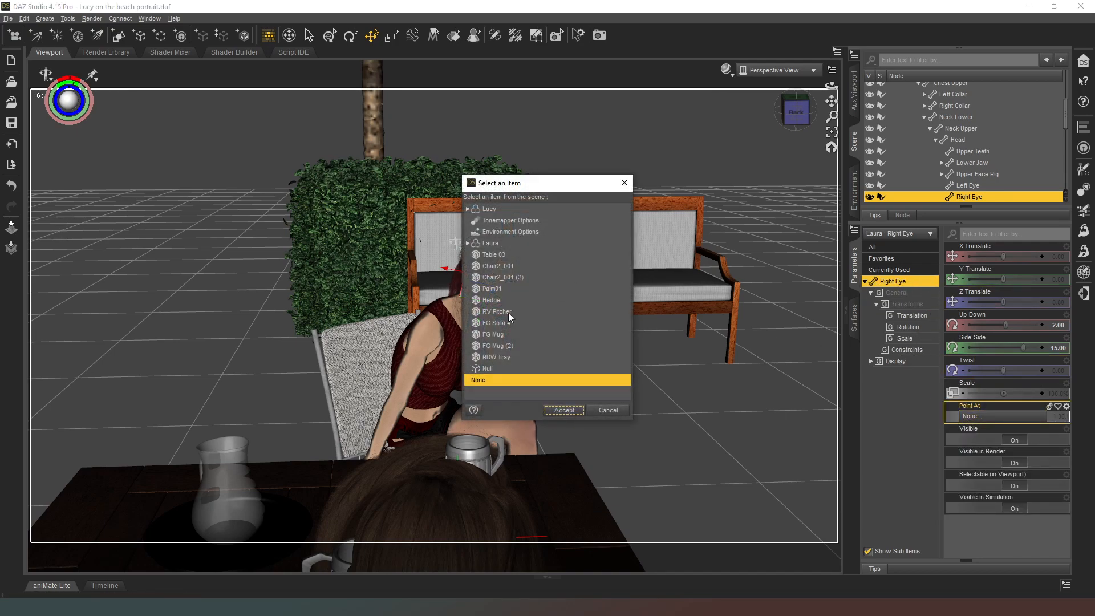
pyautogui.click(496, 369)
pyautogui.click(563, 410)
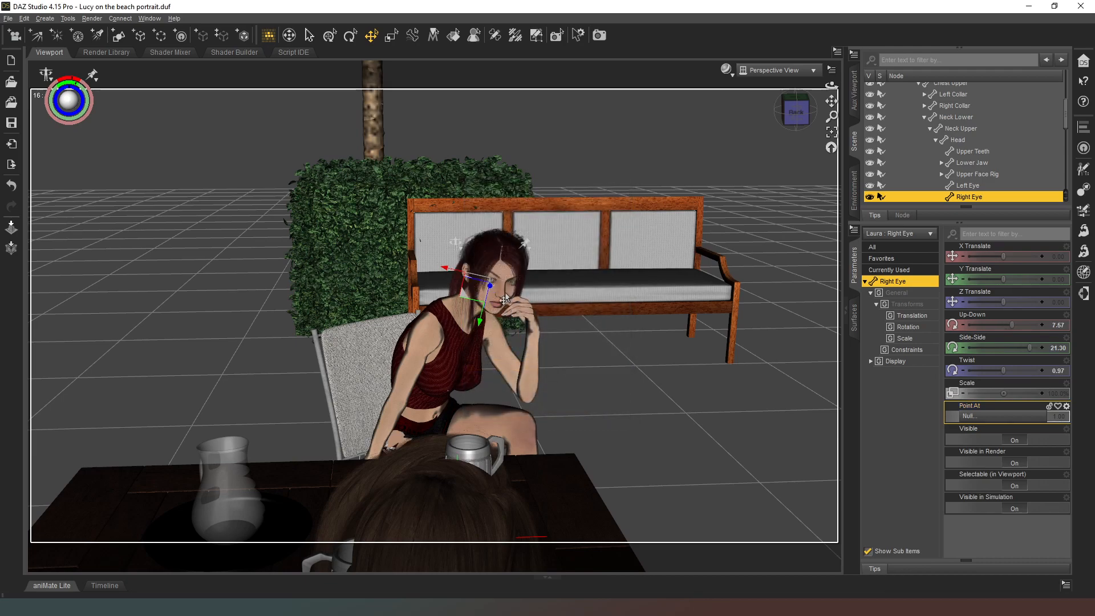
# Set the Point At target of Laura's left eye to Null.
pyautogui.click(510, 288)
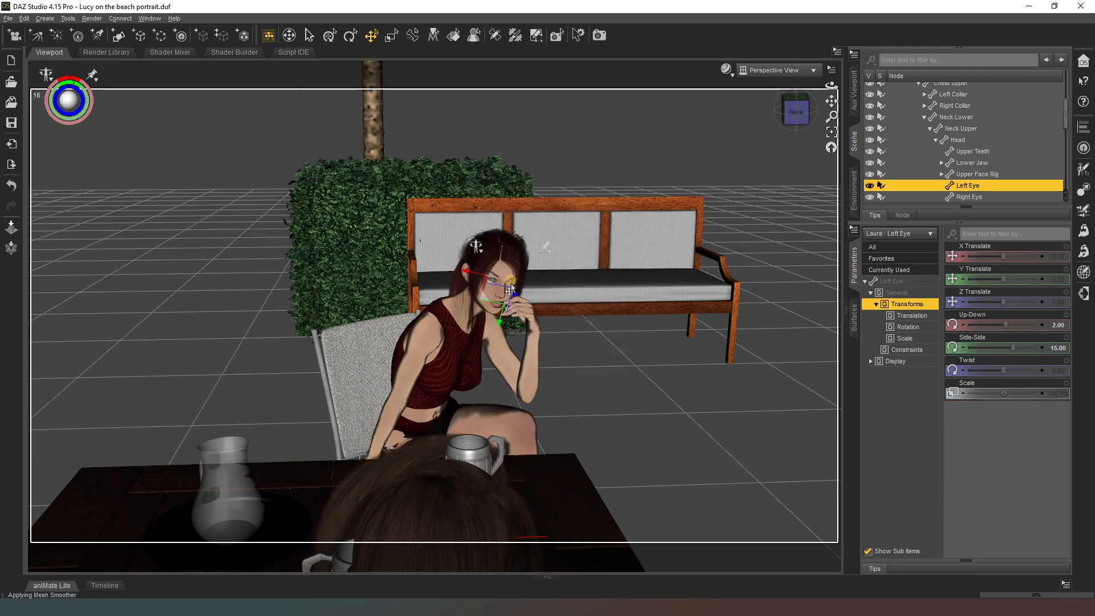
pyautogui.click(897, 282)
pyautogui.click(1001, 416)
pyautogui.click(505, 369)
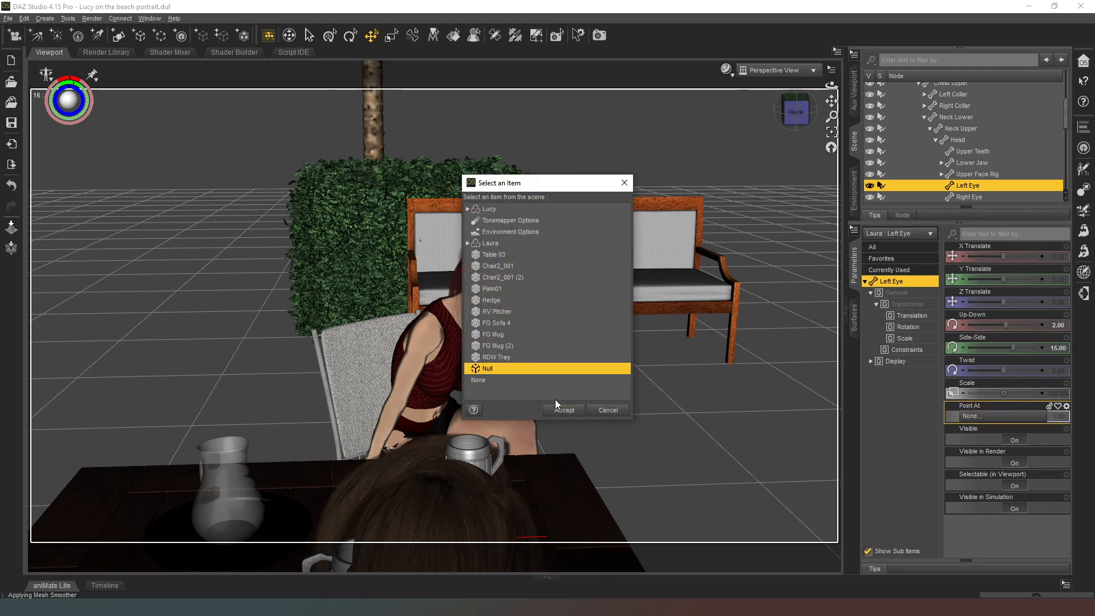
pyautogui.click(564, 410)
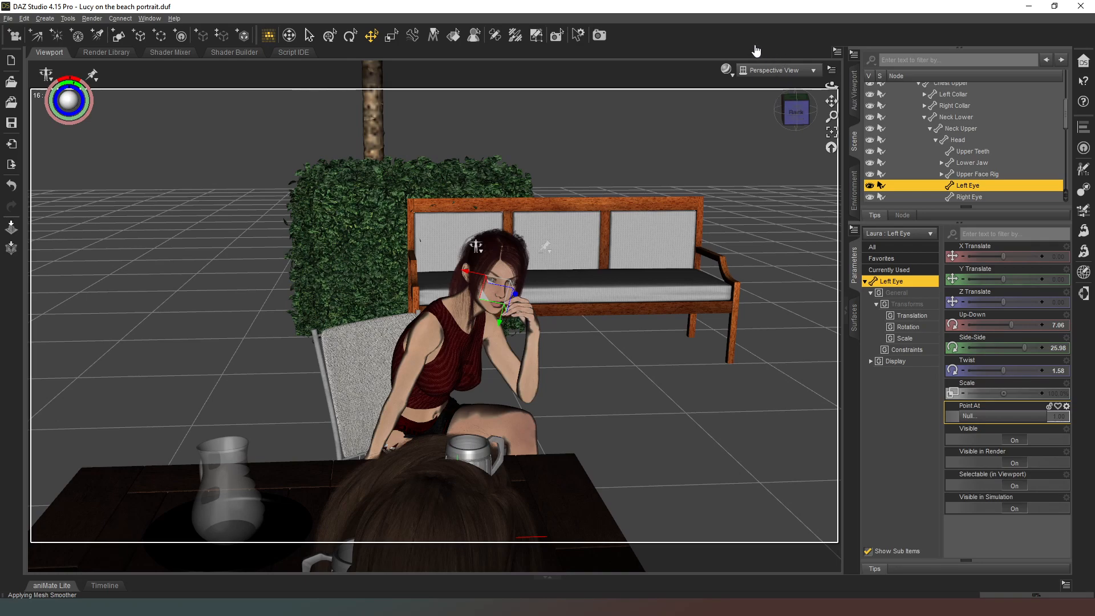
# Turn Laura's head towards Lucy with a Twist of about -39.71.
pyautogui.moveTo(797, 127); pyautogui.dragTo(753, 176)
pyautogui.moveTo(795, 107); pyautogui.dragTo(790, 147)
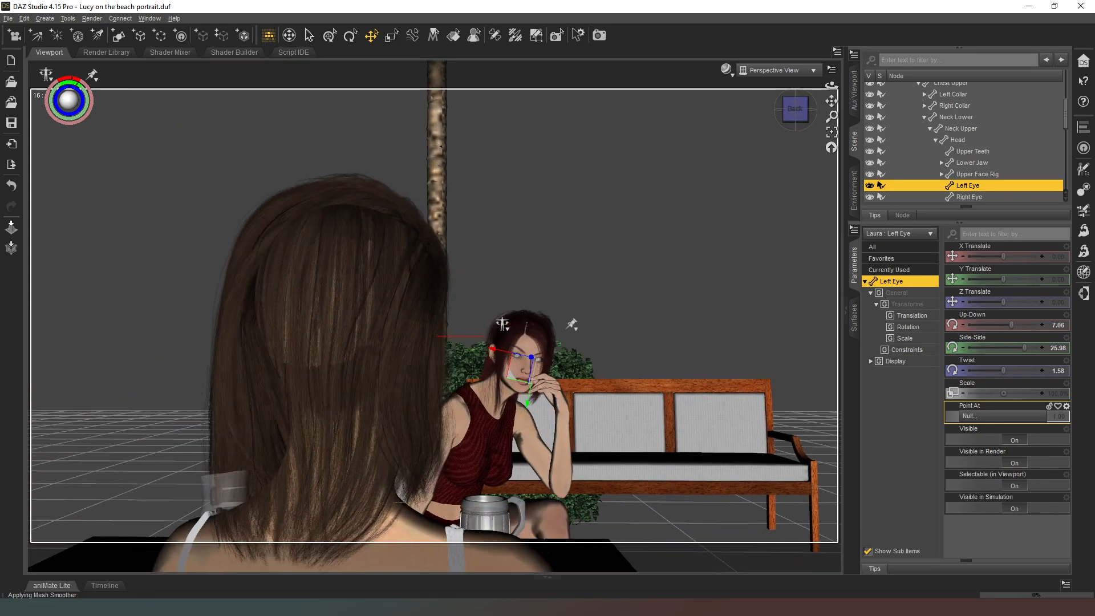
pyautogui.click(522, 397)
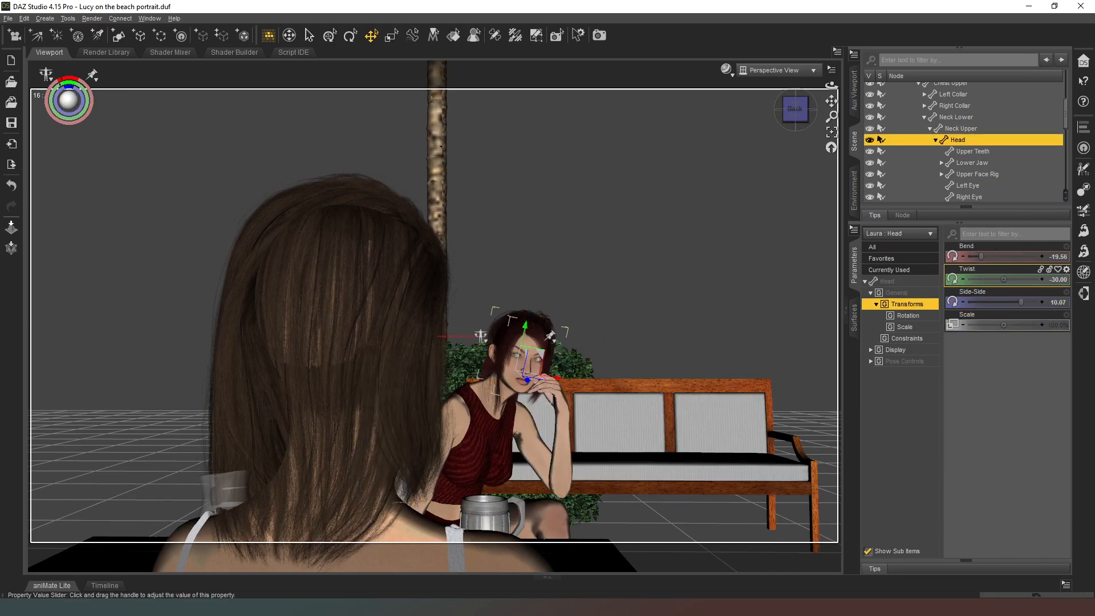
pyautogui.moveTo(1003, 279); pyautogui.dragTo(990, 279)
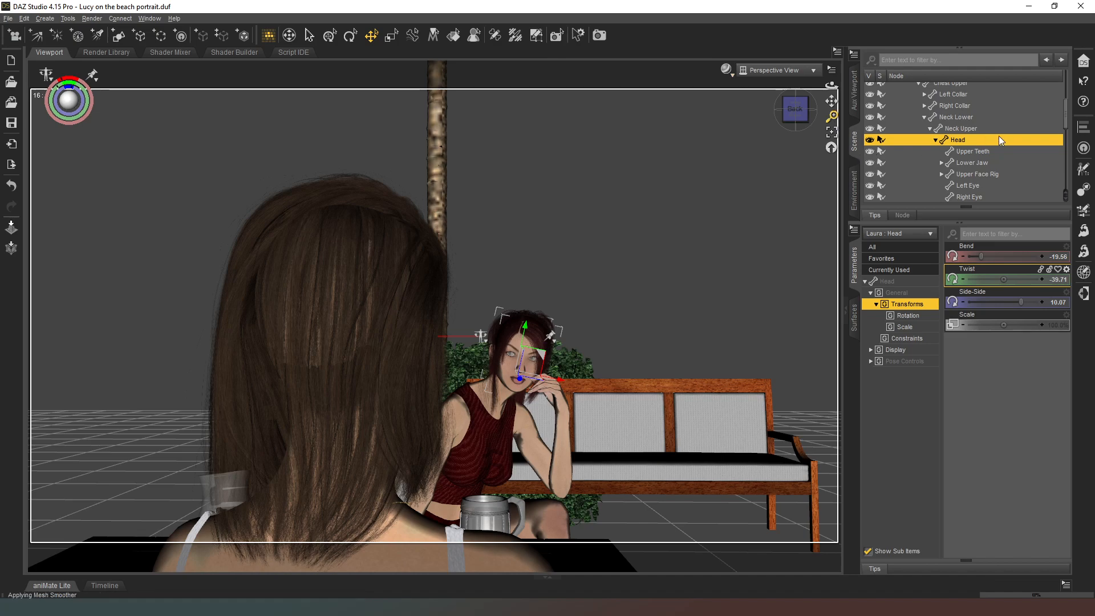
# Collapse Laura's bone hierarchy in the scene and select her whole figure.
pyautogui.scroll(3, 966, 135)
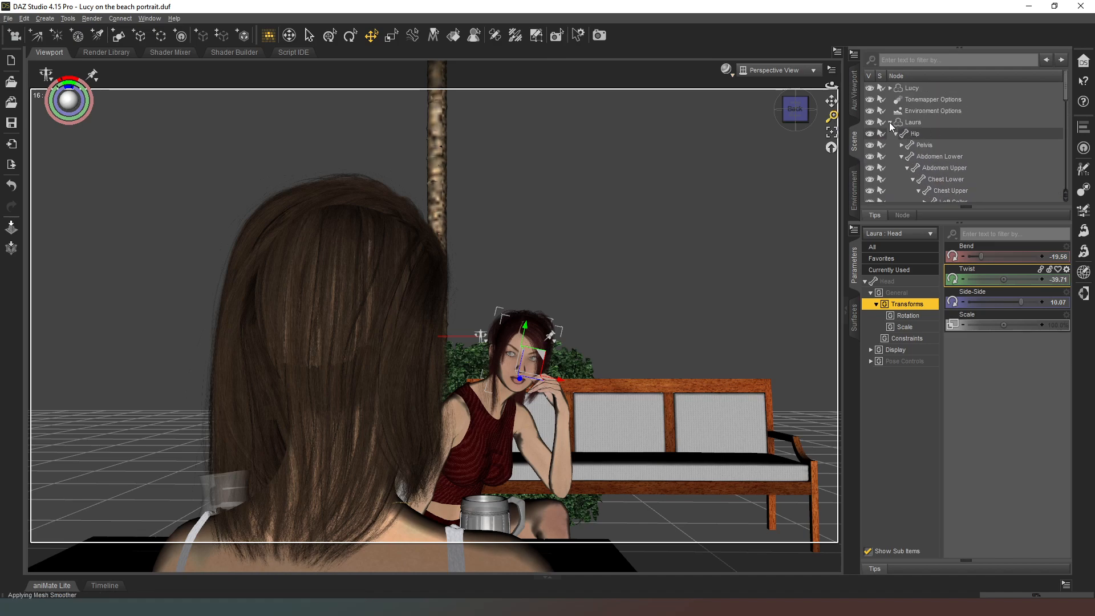
pyautogui.click(889, 122)
pyautogui.click(906, 124)
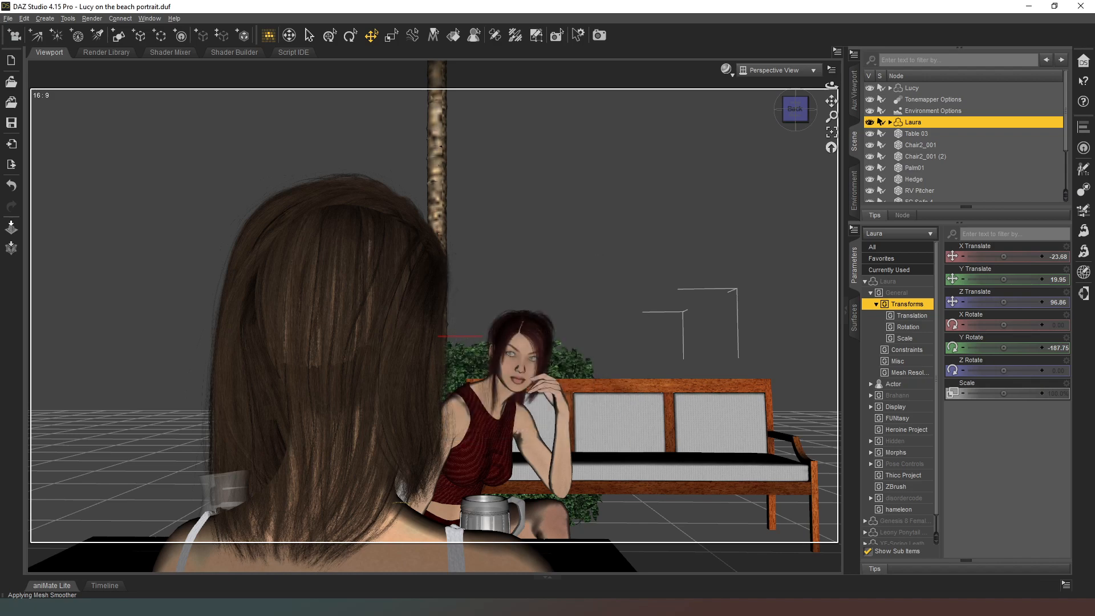
pyautogui.click(597, 237)
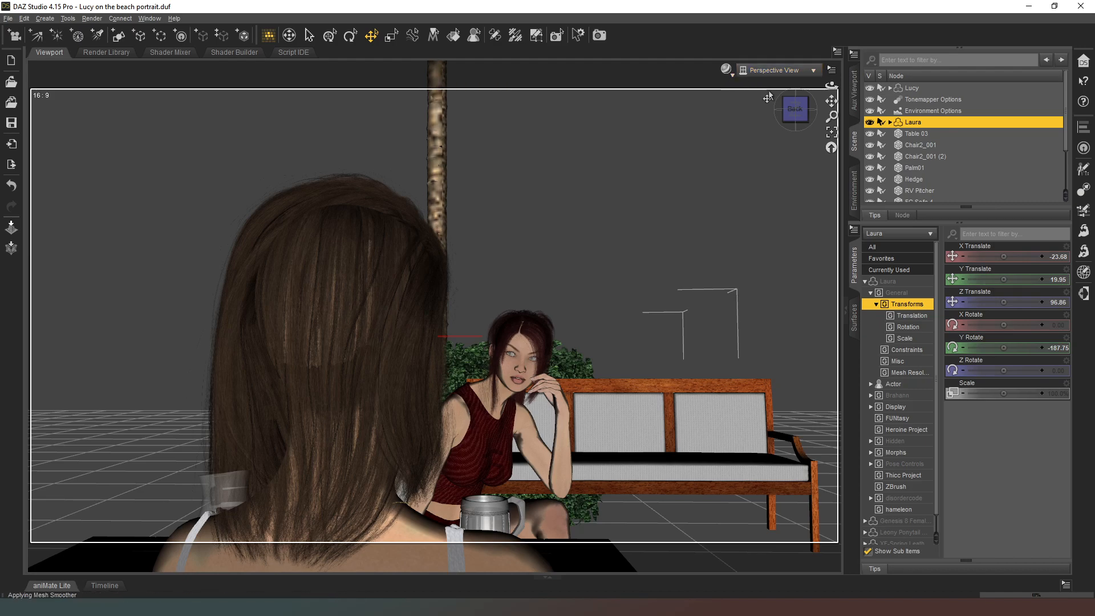
# Preview Laura's face and gaze close up with the NVIDIA Iray draw style, keeping her figure selected.
pyautogui.moveTo(797, 110); pyautogui.dragTo(828, 99)
pyautogui.scroll(8, 763, 91)
pyautogui.click(726, 69)
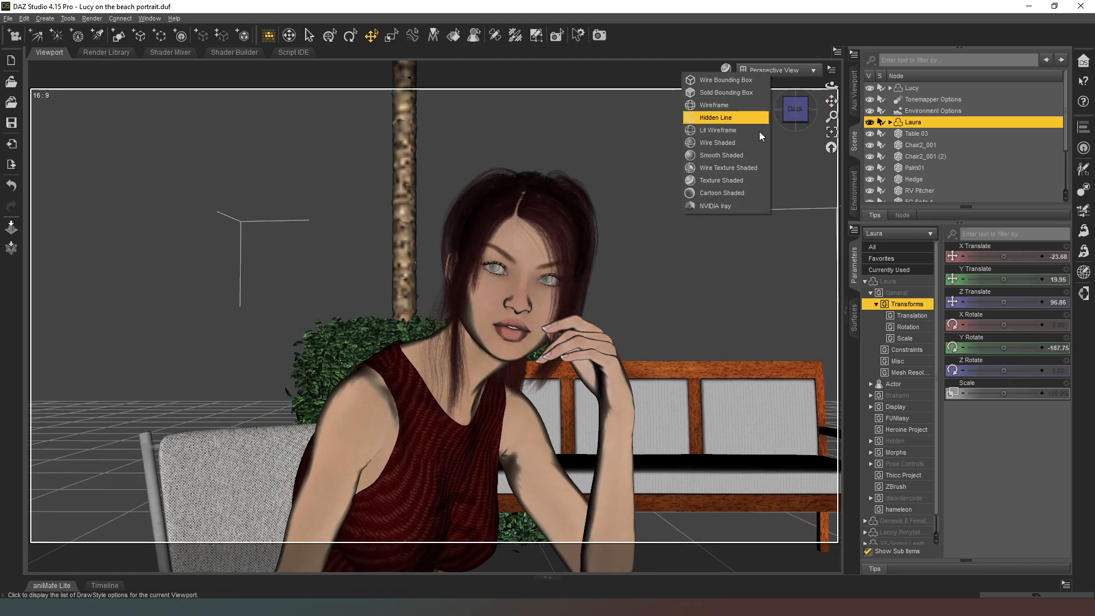
pyautogui.click(727, 205)
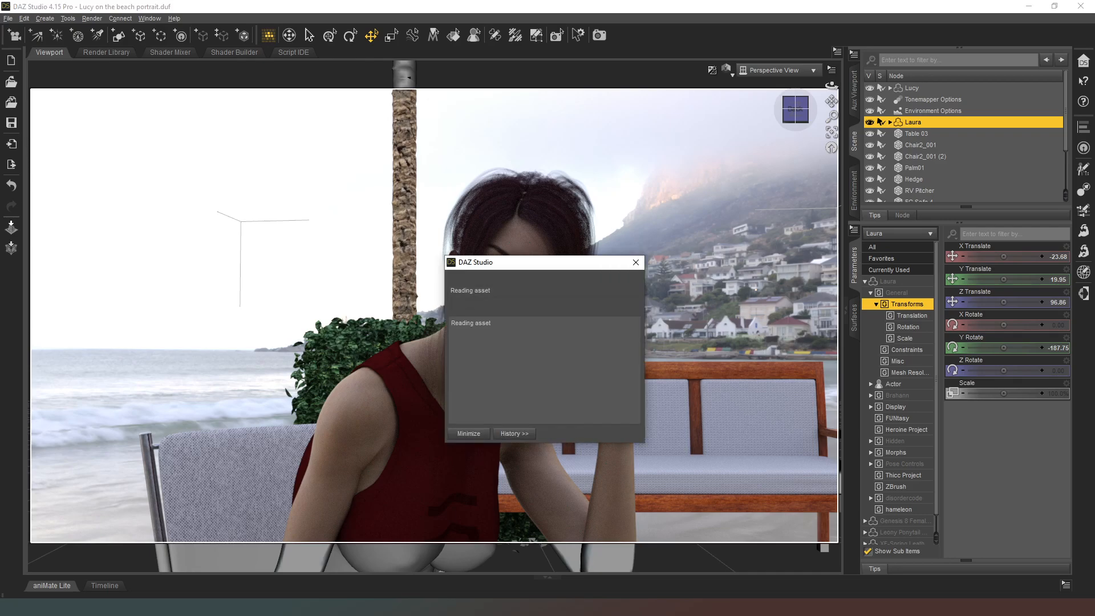
pyautogui.click(772, 283)
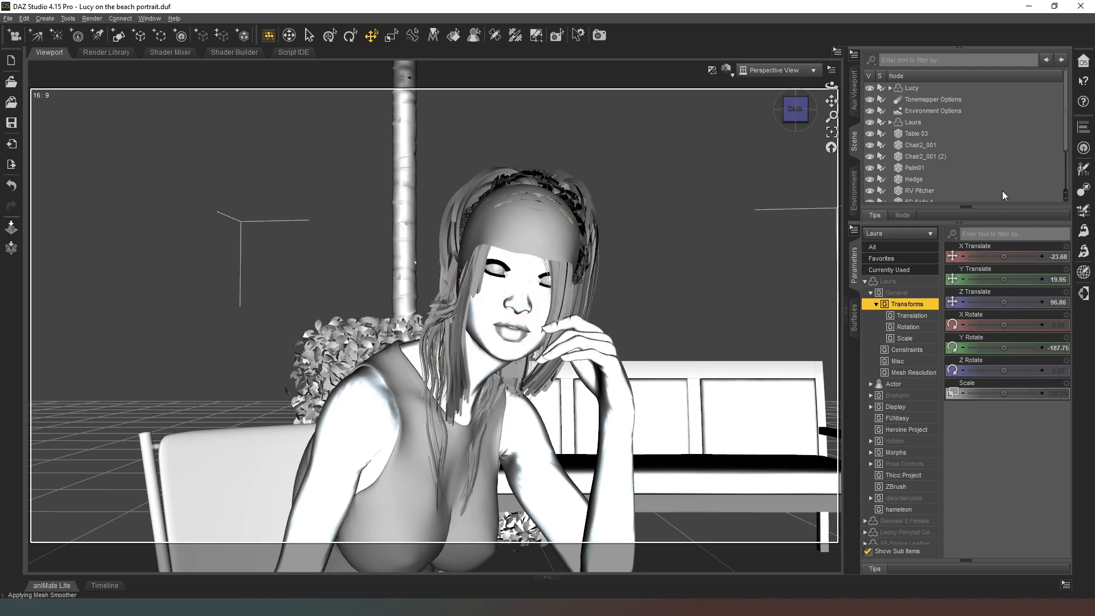
pyautogui.click(1017, 124)
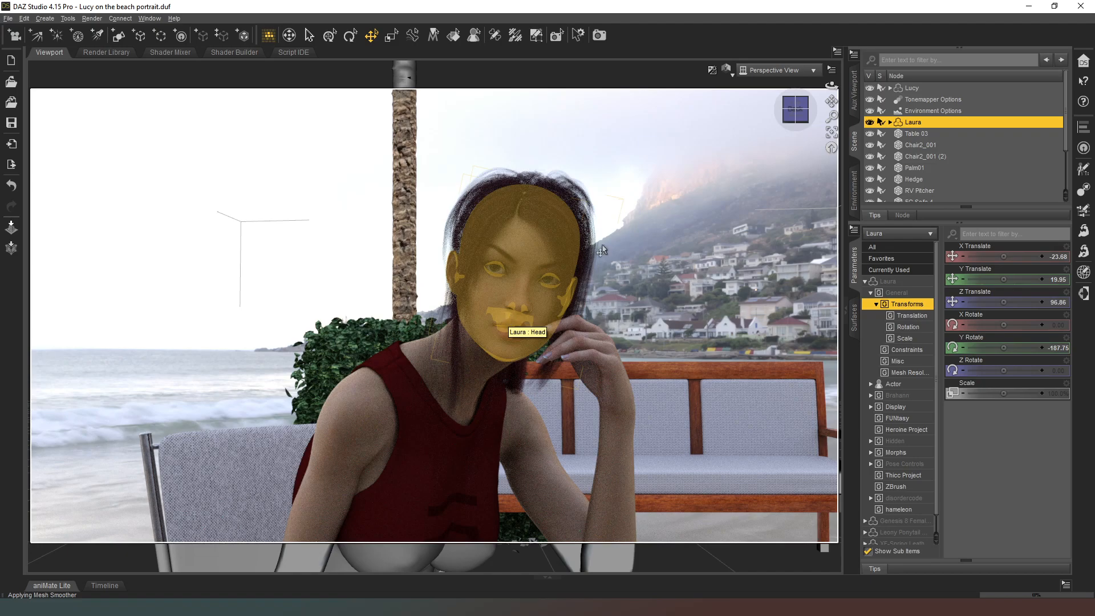
# Return the viewport to the Texture Shaded draw style and widen the view to include both figures.
pyautogui.click(731, 75)
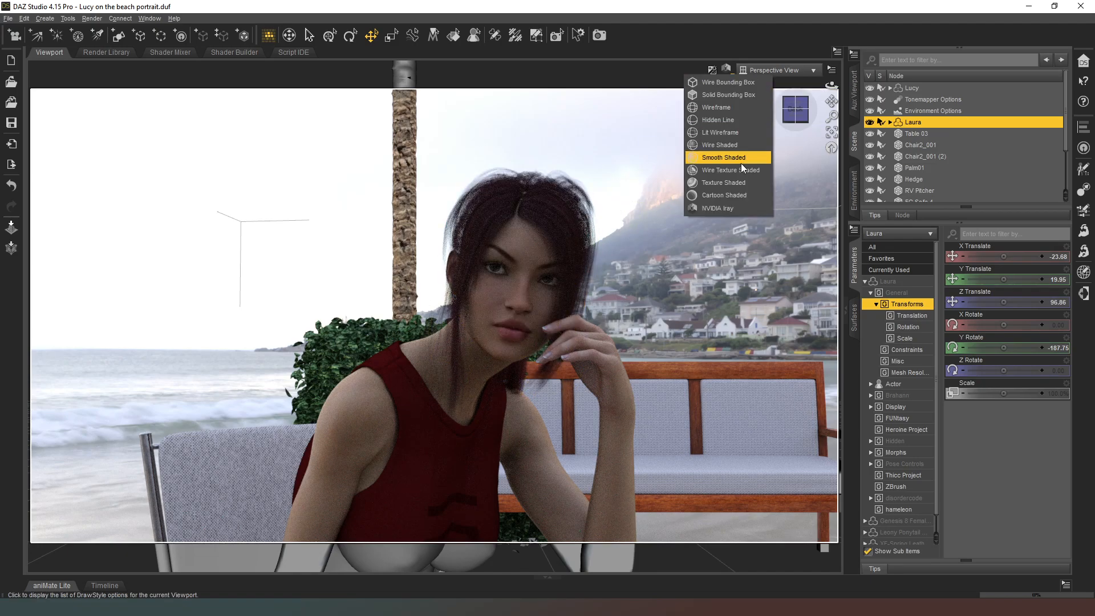
pyautogui.click(735, 185)
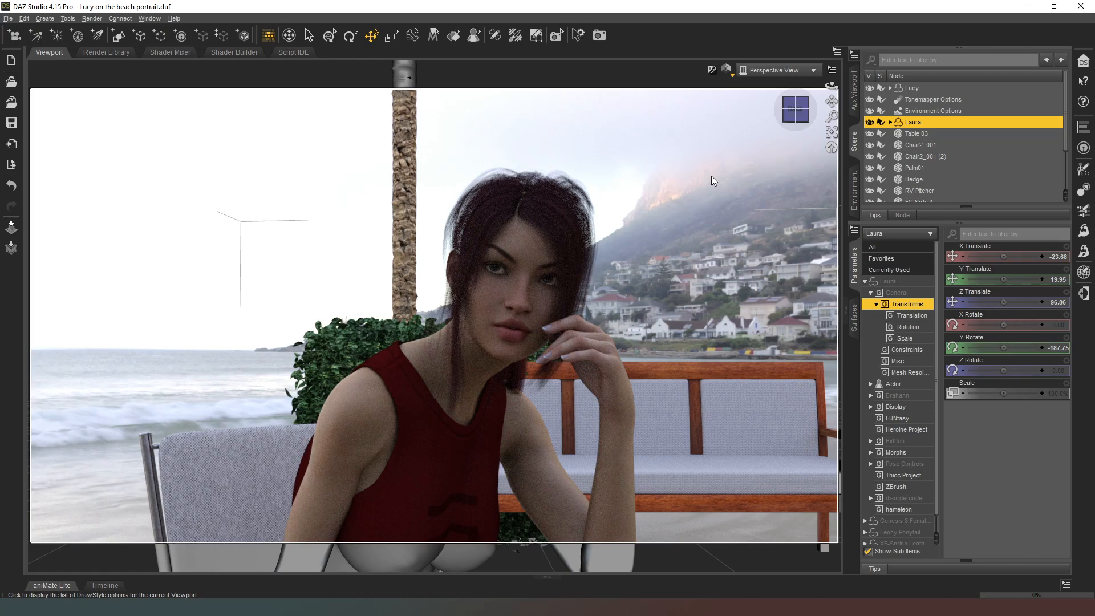
pyautogui.scroll(-5, 783, 169)
pyautogui.scroll(-4, 782, 170)
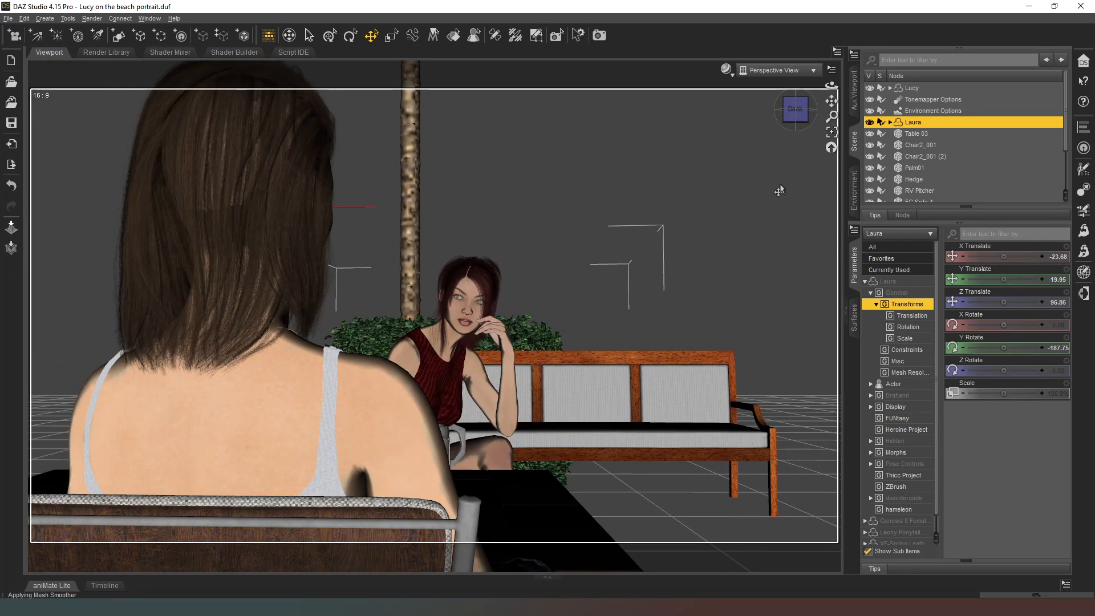
# Examine the arrangement of the two figures, table, hedge and bench from several angles.
pyautogui.moveTo(795, 109); pyautogui.dragTo(750, 126)
pyautogui.moveTo(492, 494); pyautogui.dragTo(298, 411, button='middle')
pyautogui.moveTo(801, 118)
pyautogui.mouseDown()
pyautogui.moveTo(813, 118)
pyautogui.moveTo(787, 131)
pyautogui.mouseUp()
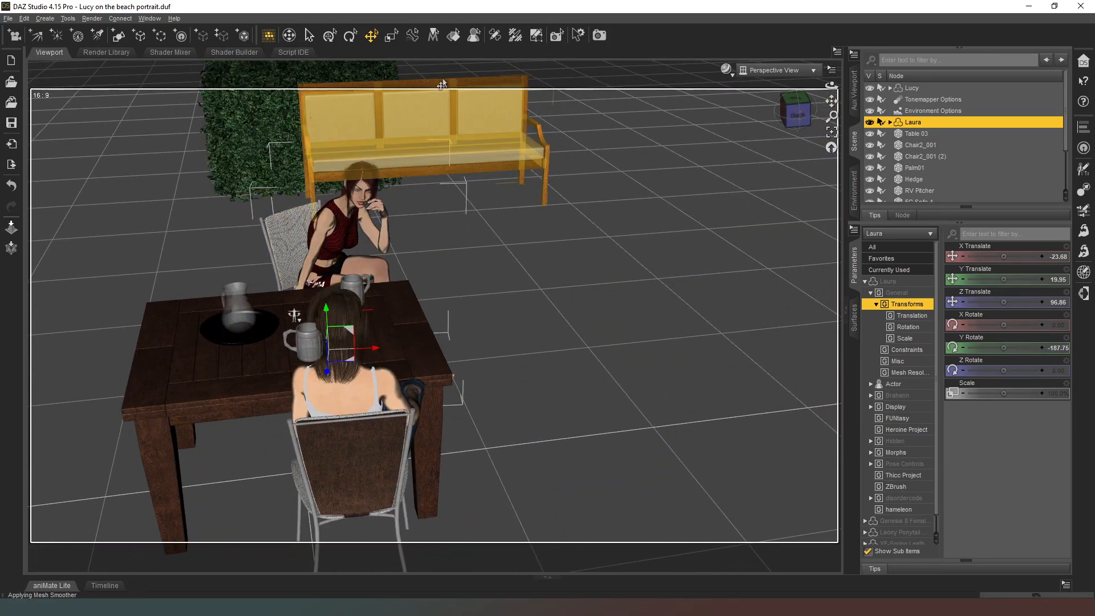
pyautogui.moveTo(797, 110)
pyautogui.mouseDown()
pyautogui.moveTo(816, 119)
pyautogui.moveTo(780, 123)
pyautogui.moveTo(828, 122)
pyautogui.moveTo(826, 104)
pyautogui.moveTo(778, 123)
pyautogui.moveTo(796, 108)
pyautogui.mouseUp()
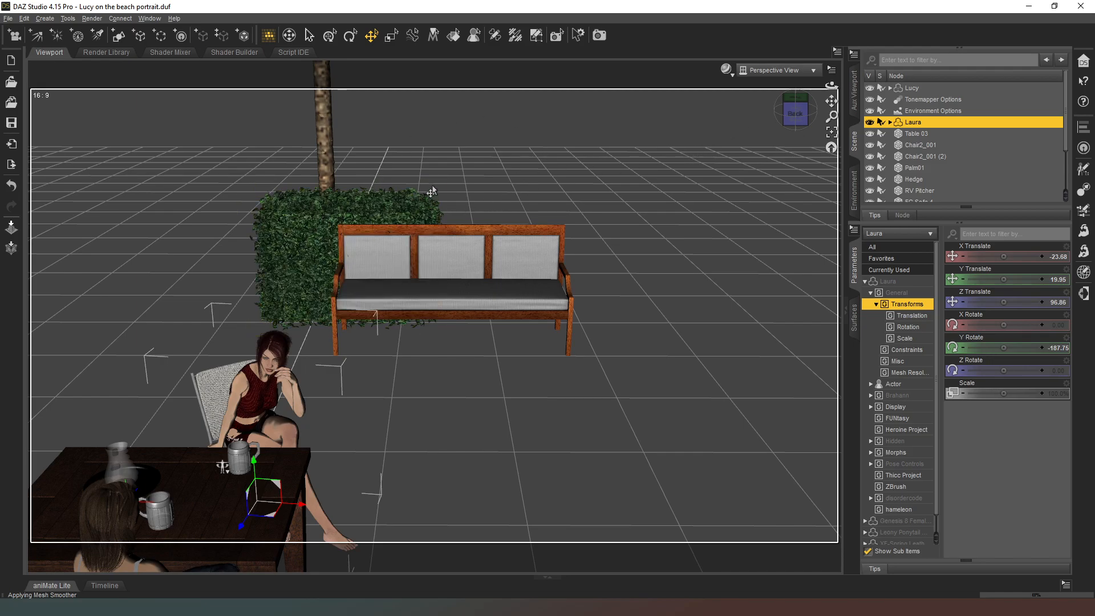
pyautogui.moveTo(800, 120)
pyautogui.mouseDown()
pyautogui.moveTo(782, 122)
pyautogui.moveTo(829, 105)
pyautogui.moveTo(801, 122)
pyautogui.mouseUp()
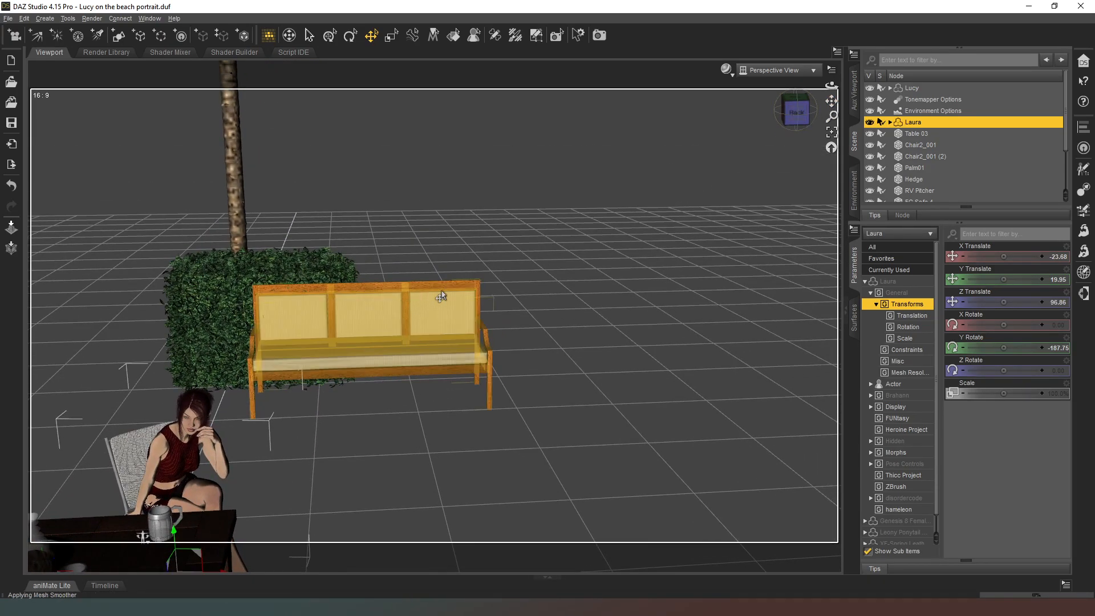
pyautogui.moveTo(796, 115); pyautogui.dragTo(795, 119)
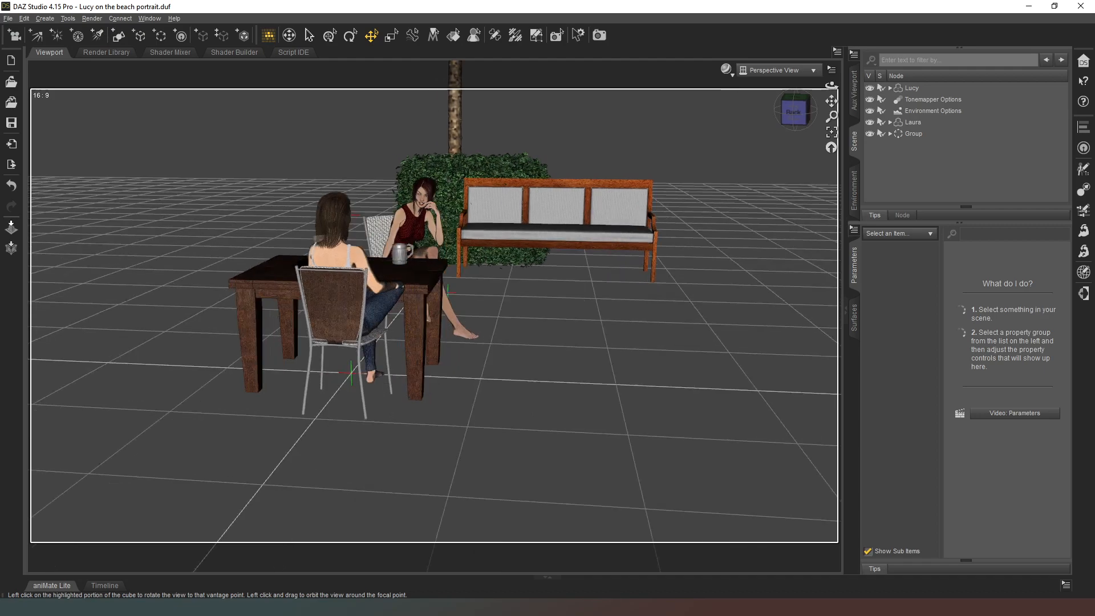
pyautogui.moveTo(794, 114); pyautogui.dragTo(788, 114)
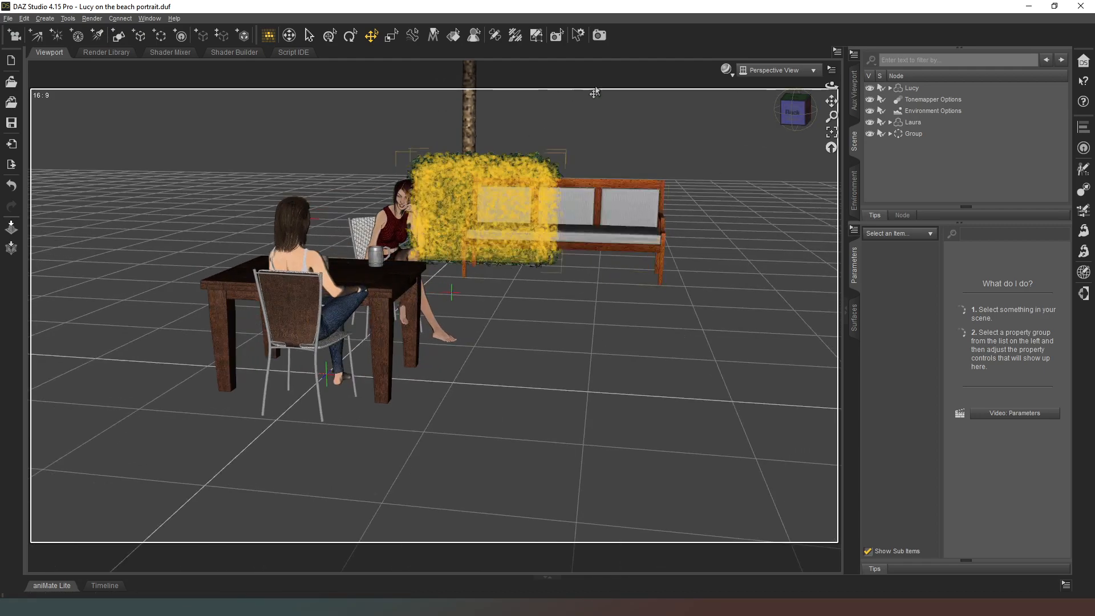
# Create a camera behind Laura using the perspective view's active viewport transforms, and look through it.
pyautogui.click(791, 110)
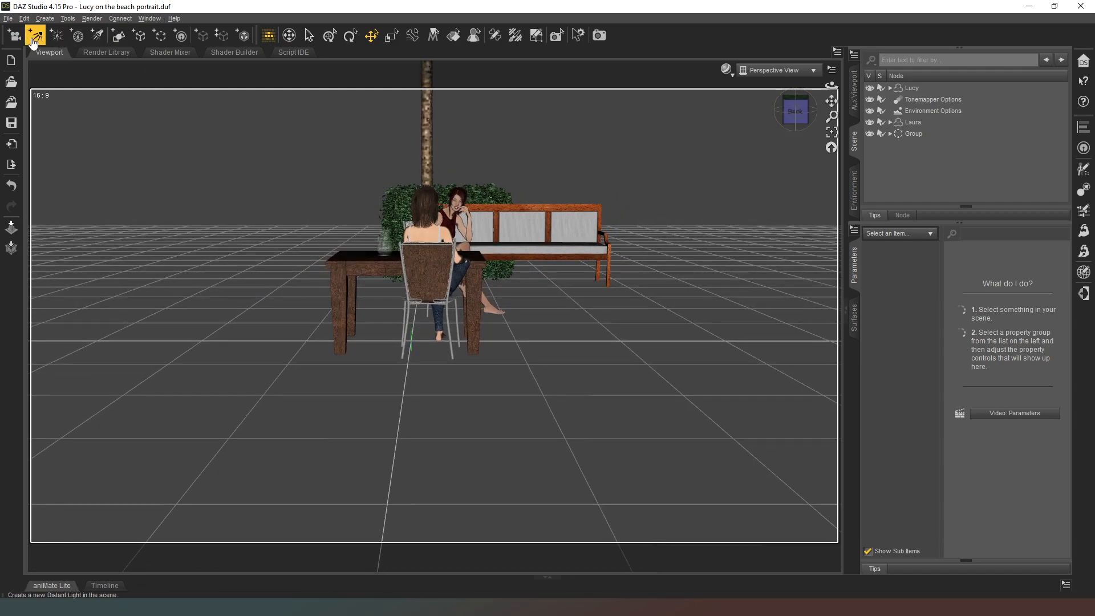
pyautogui.scroll(-6, 35, 44)
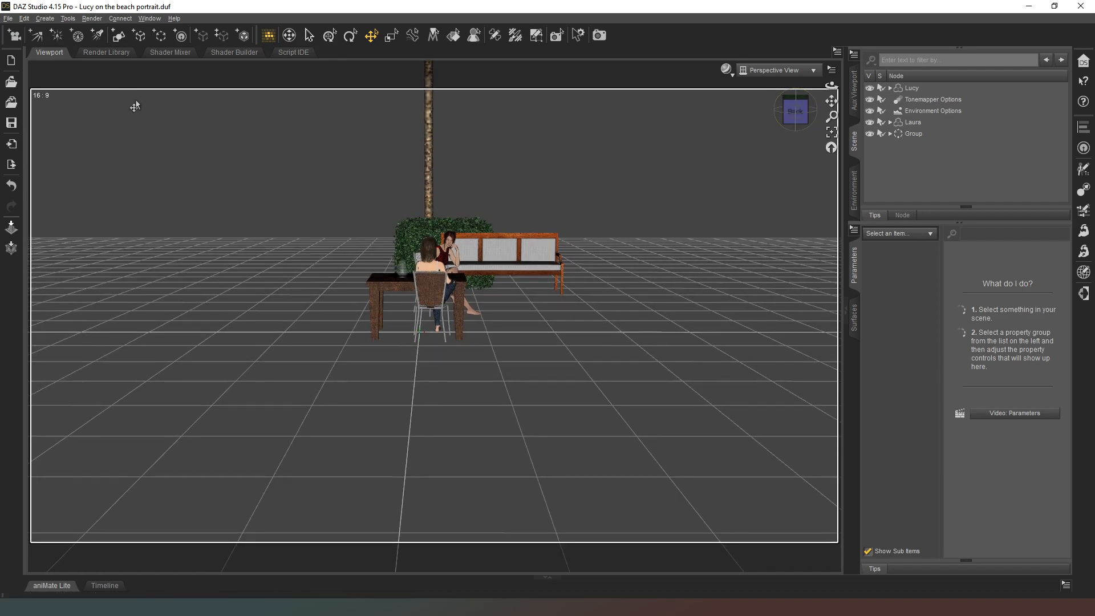
pyautogui.click(14, 36)
pyautogui.click(499, 360)
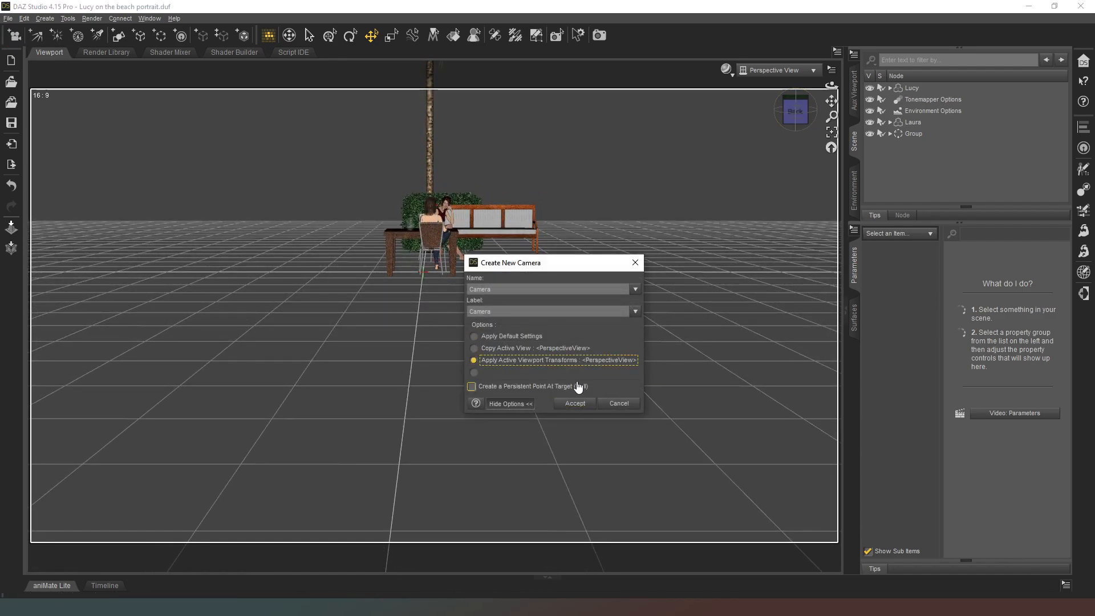
pyautogui.click(586, 403)
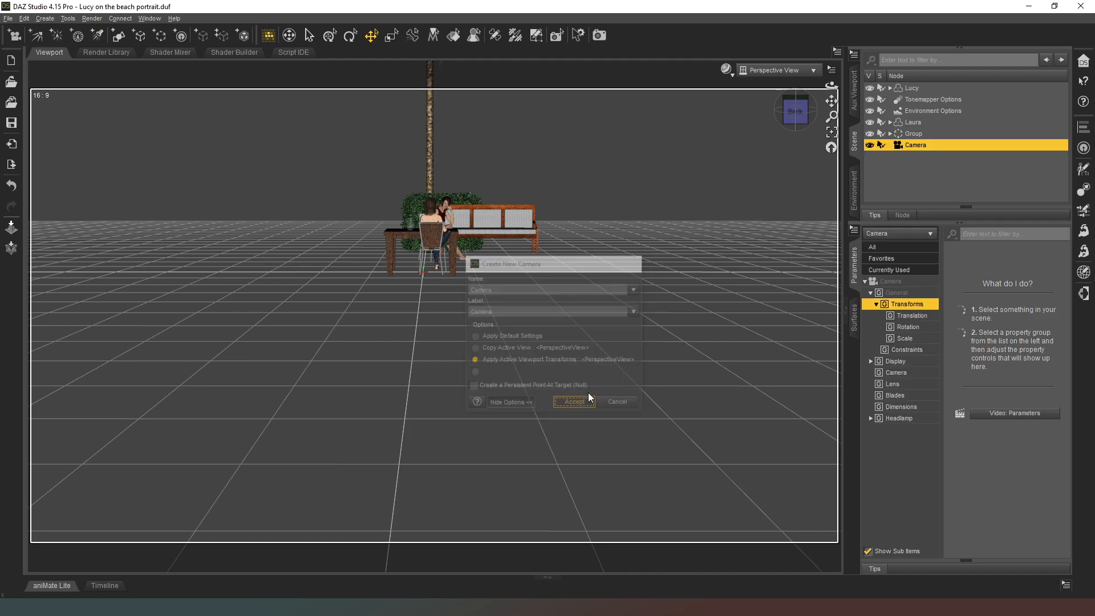
pyautogui.click(779, 70)
pyautogui.click(765, 166)
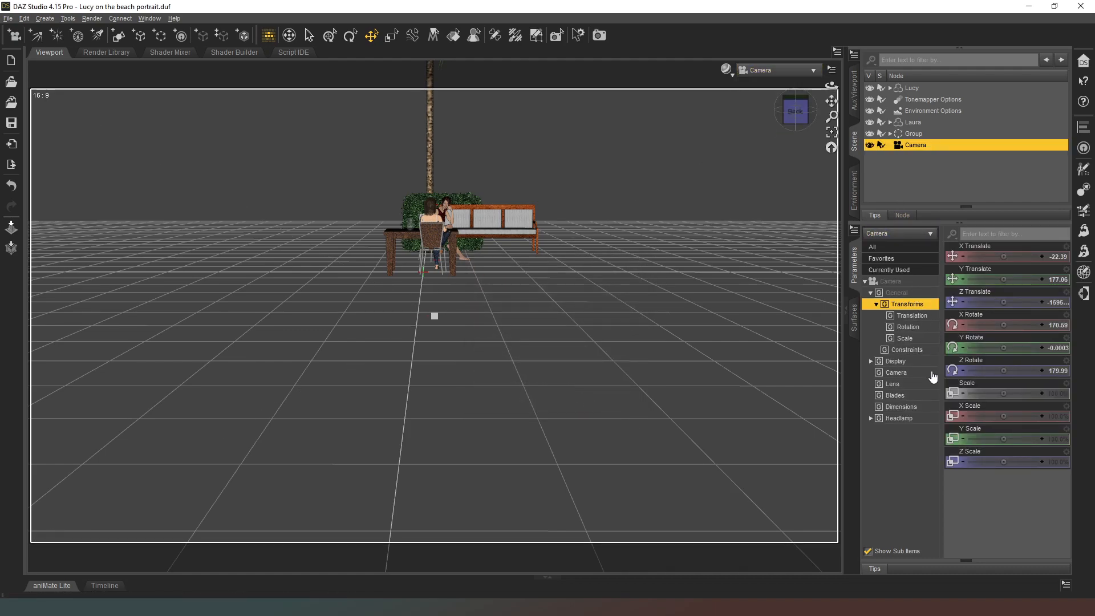
# Set the camera's focal length to about 1071.55 mm and frame Lucy over Laura's shoulder.
pyautogui.click(906, 377)
pyautogui.moveTo(1003, 303); pyautogui.dragTo(1024, 303)
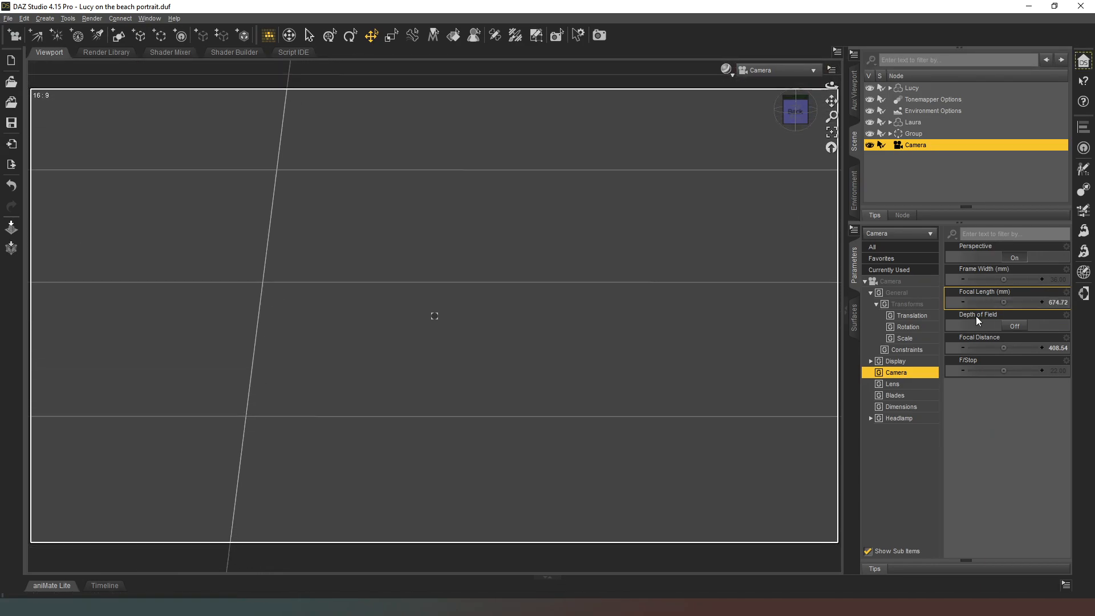
pyautogui.click(290, 35)
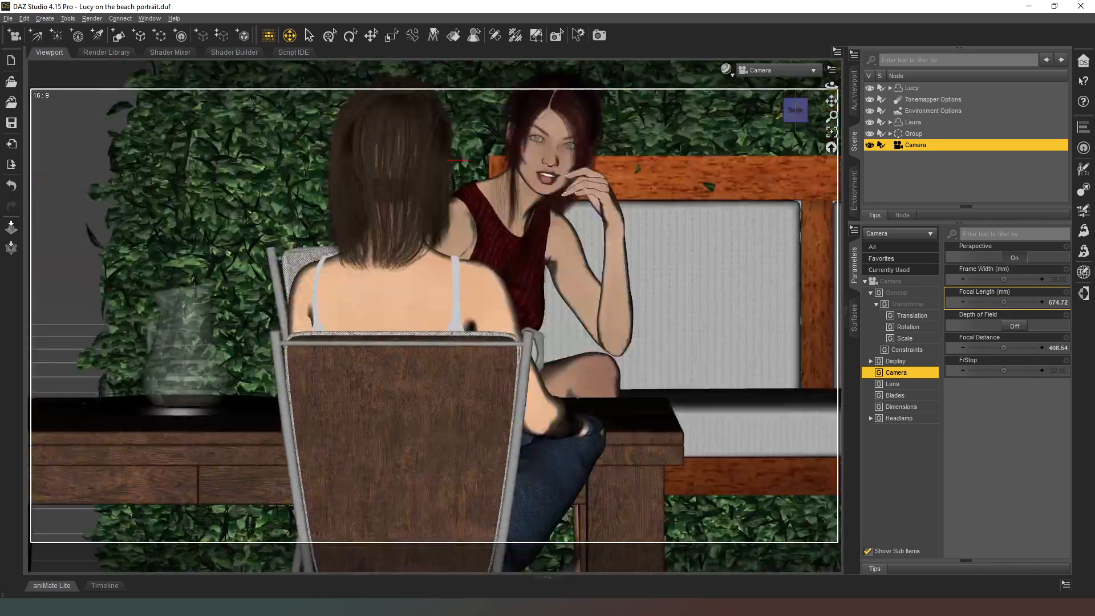
pyautogui.moveTo(831, 101); pyautogui.dragTo(695, 168)
pyautogui.moveTo(416, 194); pyautogui.dragTo(416, 228, button='middle')
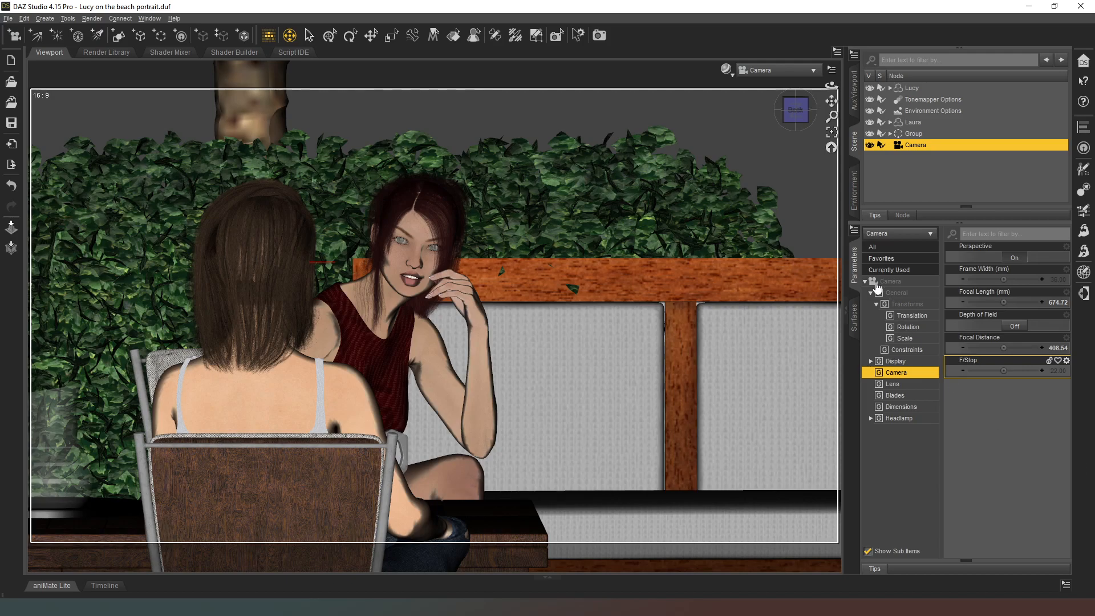
pyautogui.moveTo(1000, 300); pyautogui.dragTo(1026, 301)
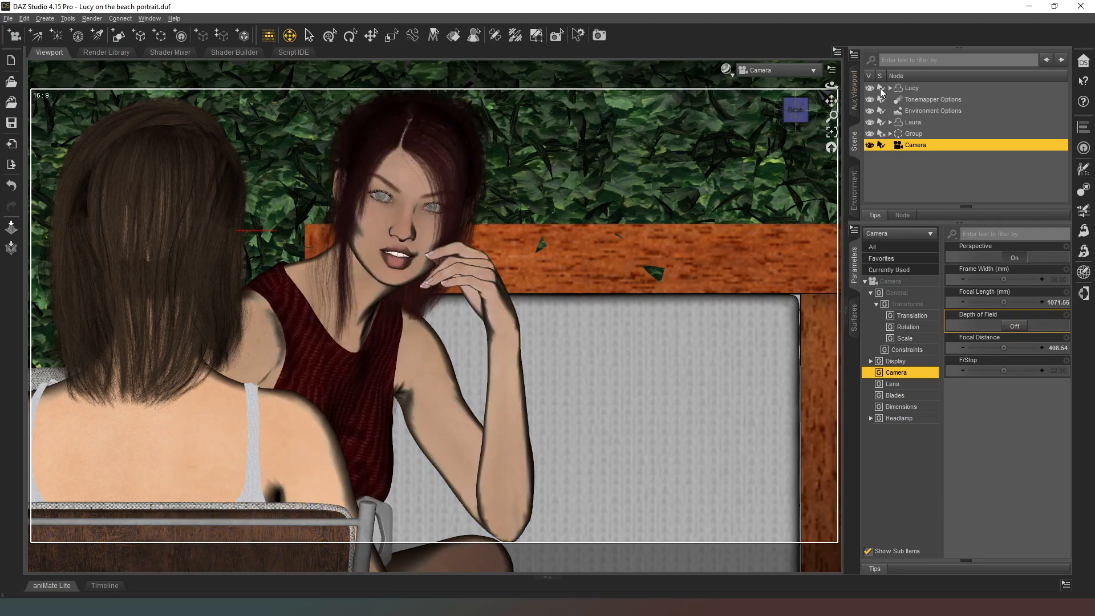
# Turn off viewport selection for Lucy, Laura and the prop group, and switch to the perspective view.
pyautogui.click(881, 124)
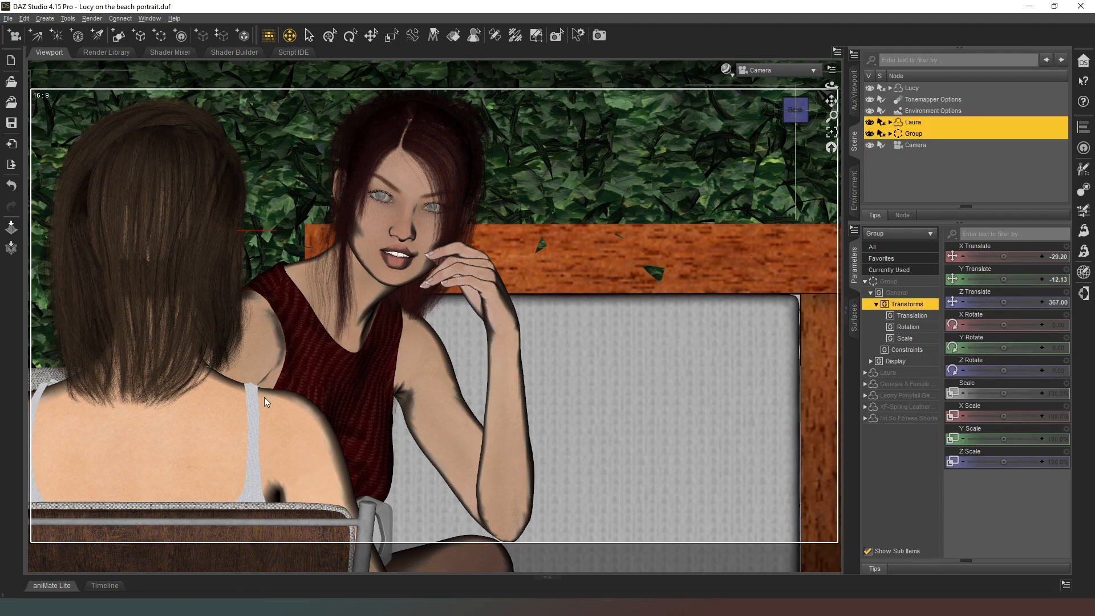
pyautogui.click(796, 70)
pyautogui.click(793, 71)
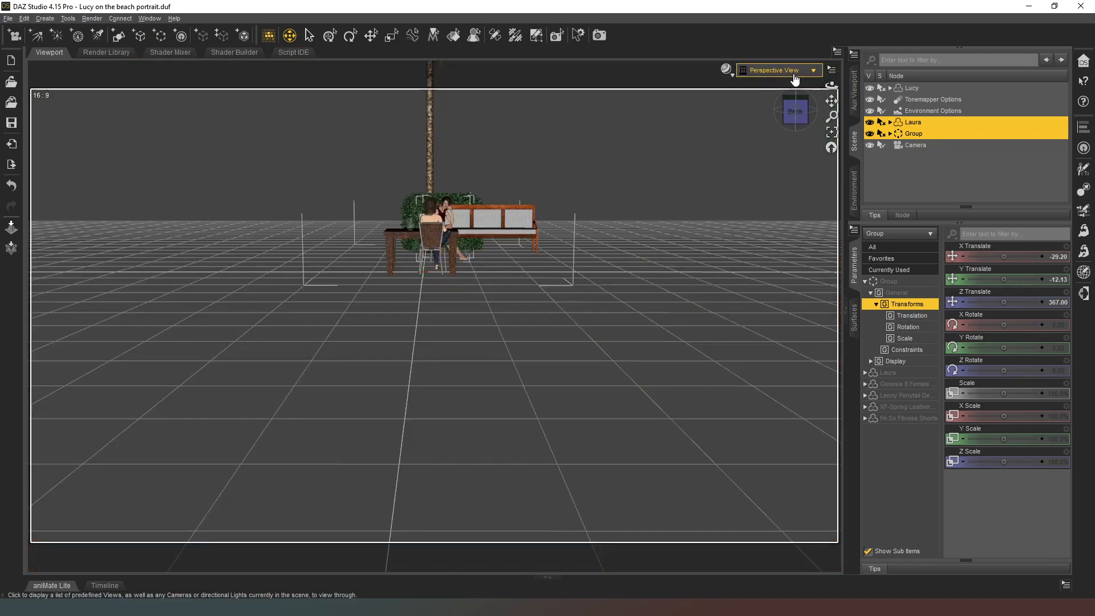
# Turn on the camera's depth of field with focal distance about 1665.50 and F/Stop about 327.78, and return to the camera view.
pyautogui.moveTo(796, 106); pyautogui.dragTo(867, 194)
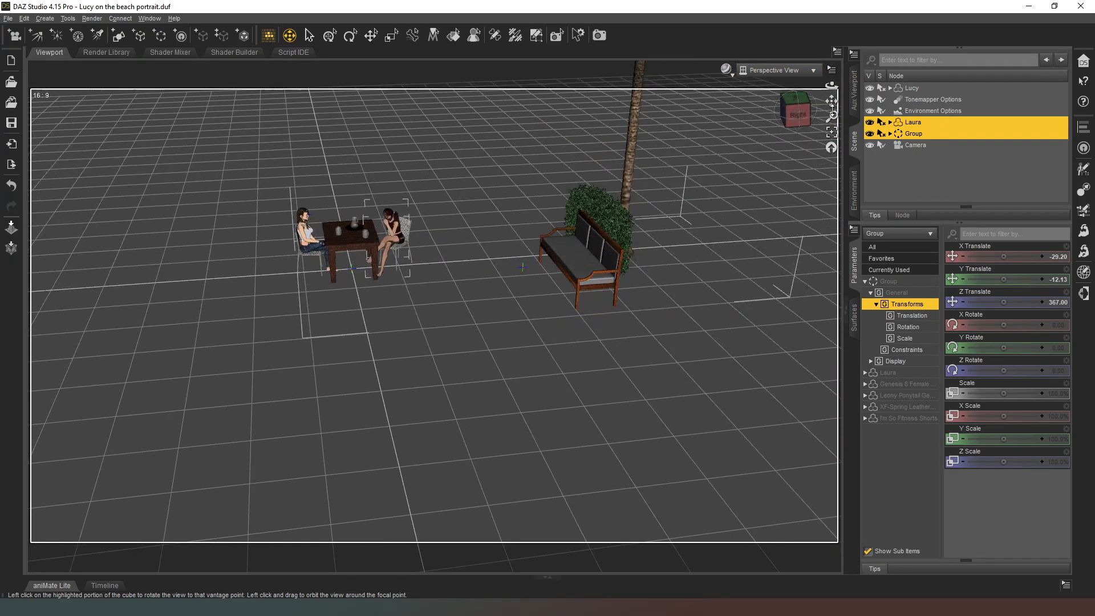
pyautogui.click(911, 146)
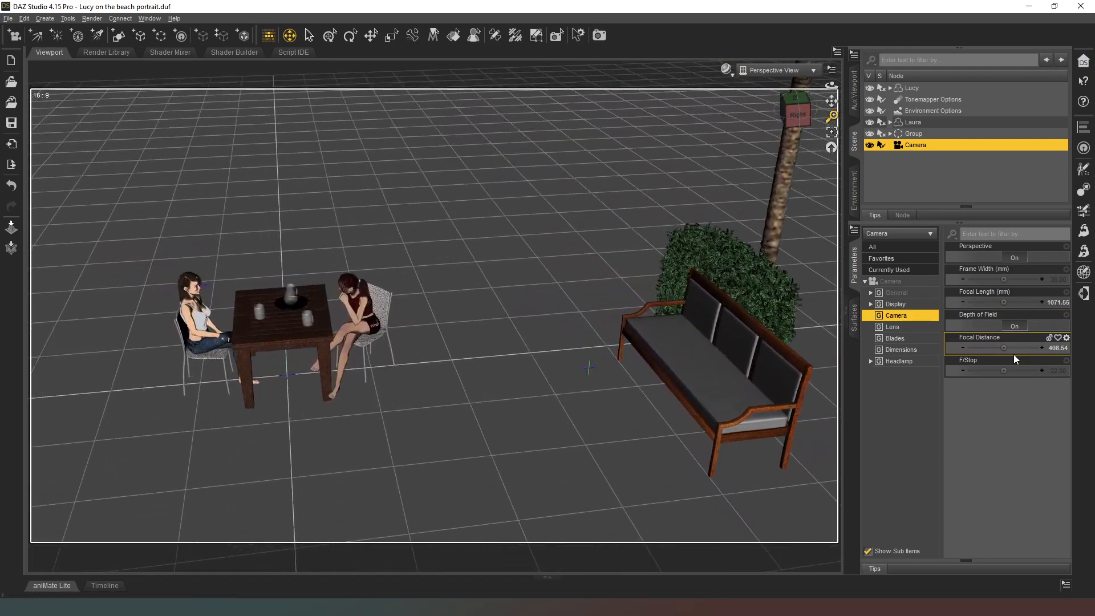
pyautogui.moveTo(1002, 354); pyautogui.dragTo(1033, 347)
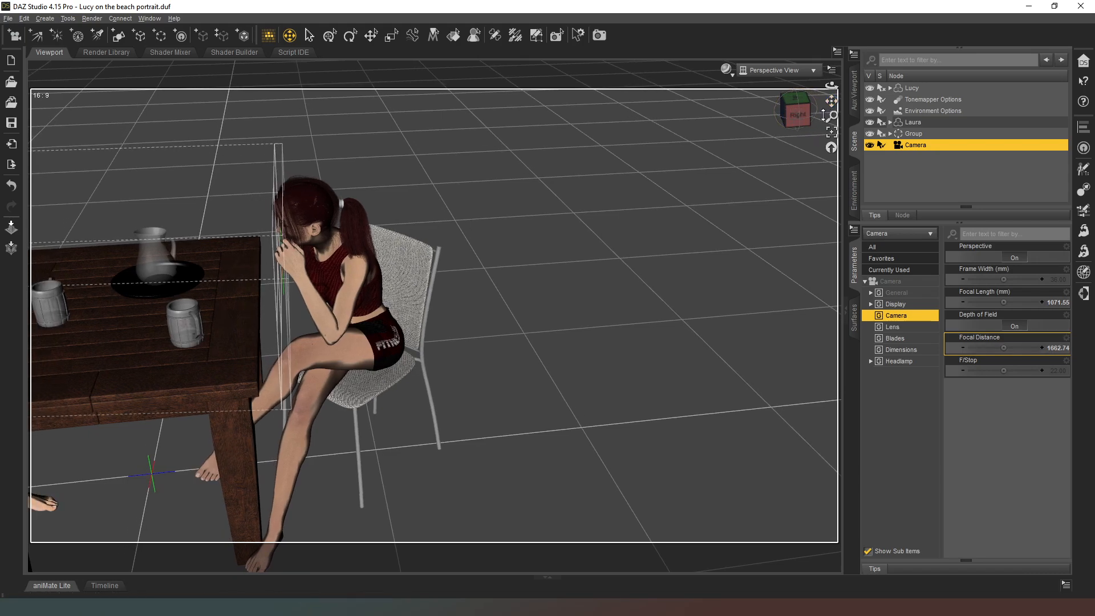
pyautogui.moveTo(1004, 371); pyautogui.dragTo(1008, 348)
pyautogui.click(776, 69)
pyautogui.click(781, 166)
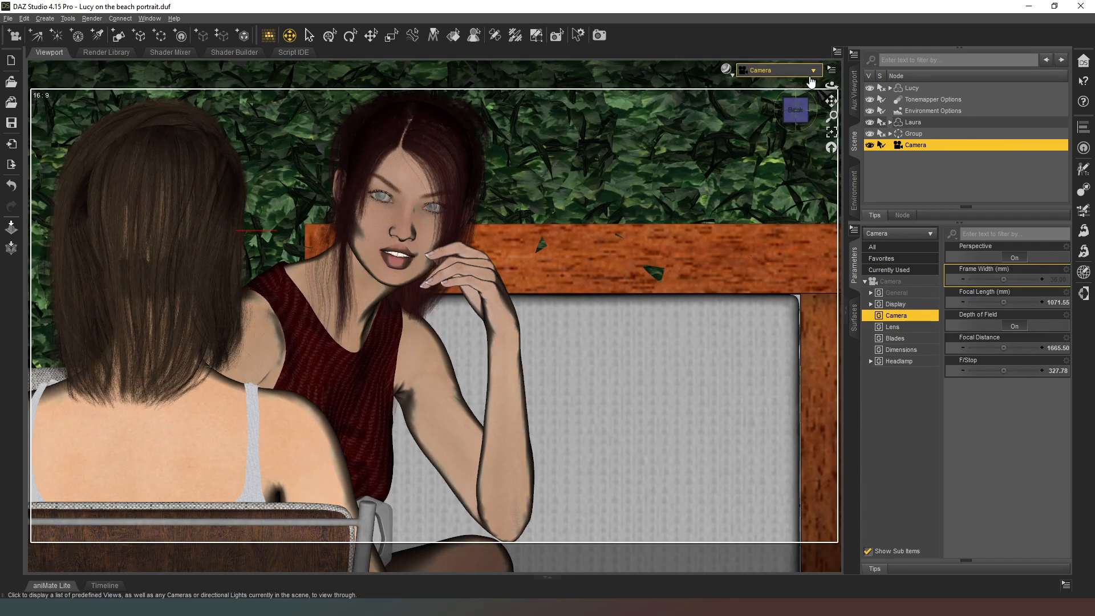
# Select FG Sofa 4 inside the prop group and adjust its Z Translate to reposition the bench behind Lucy.
pyautogui.click(889, 133)
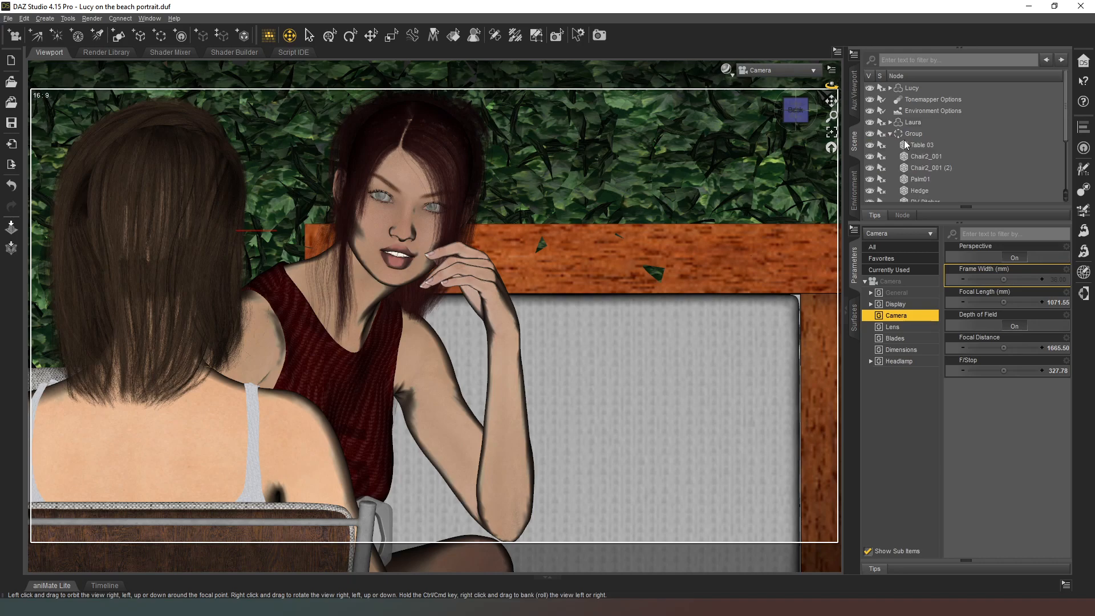
pyautogui.scroll(-3, 932, 156)
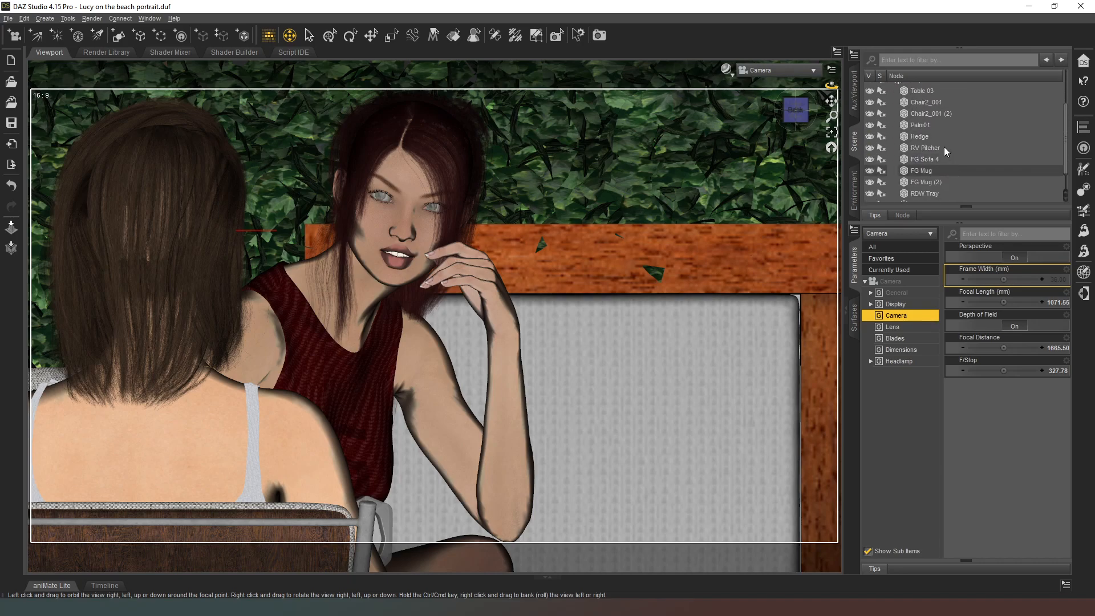
pyautogui.scroll(-1, 966, 183)
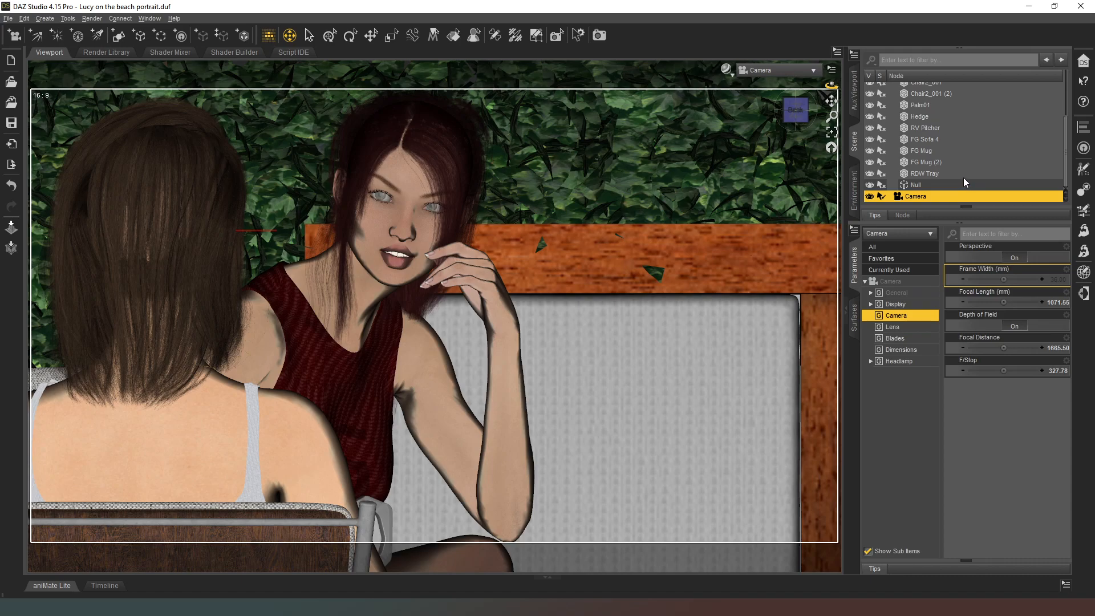
pyautogui.click(943, 138)
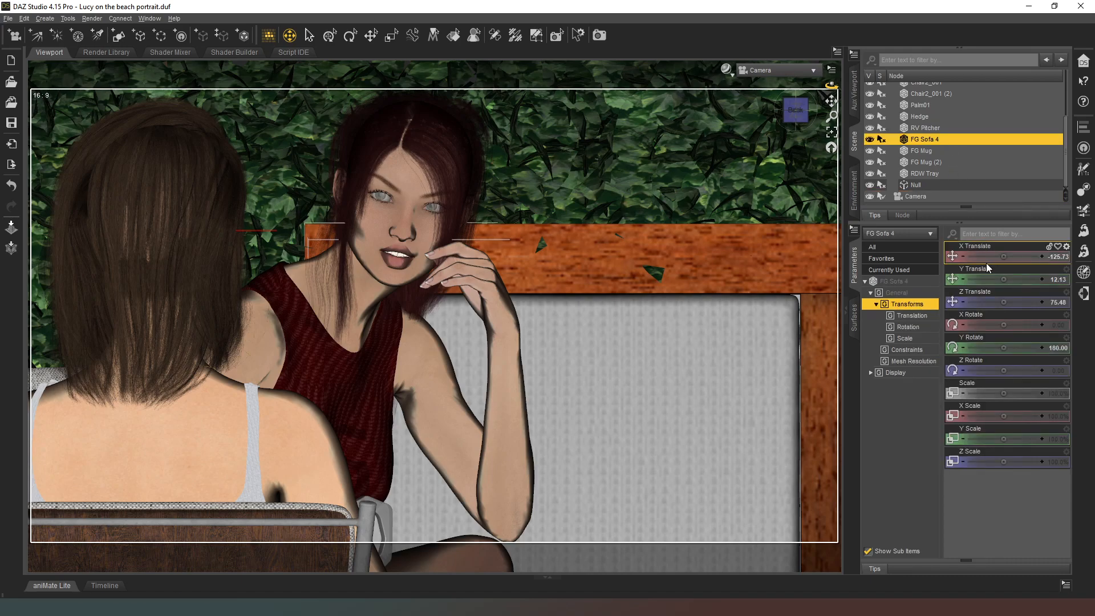
pyautogui.moveTo(1007, 304); pyautogui.dragTo(1004, 304)
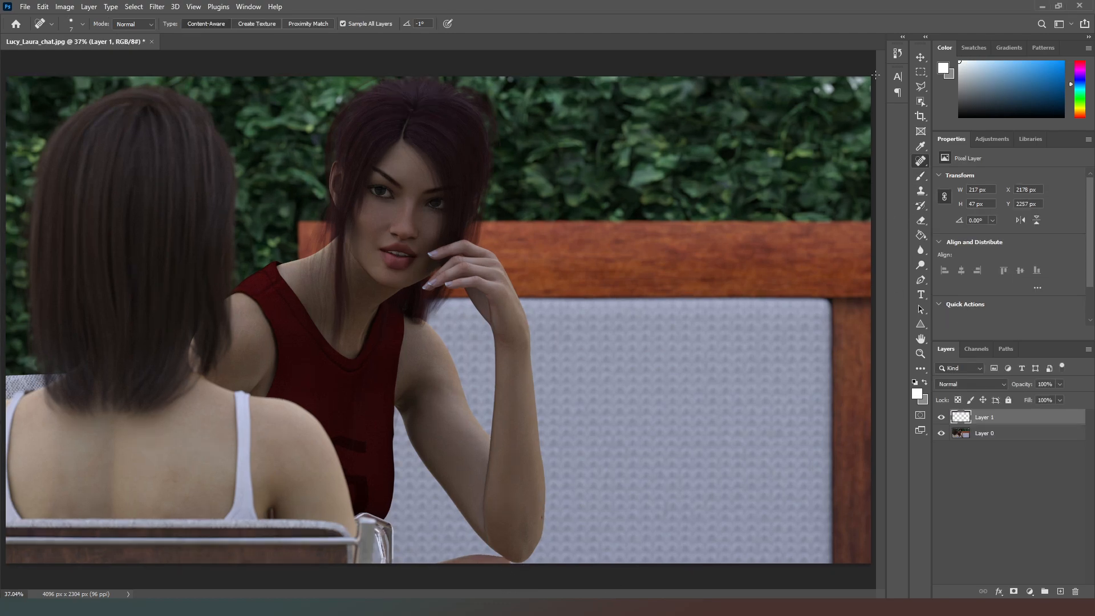
# Switch to Photoshop with Lucy_Laura_chat.jpg, merge Layer 1 into Layer 0, and duplicate Layer 0.
pyautogui.click(920, 71)
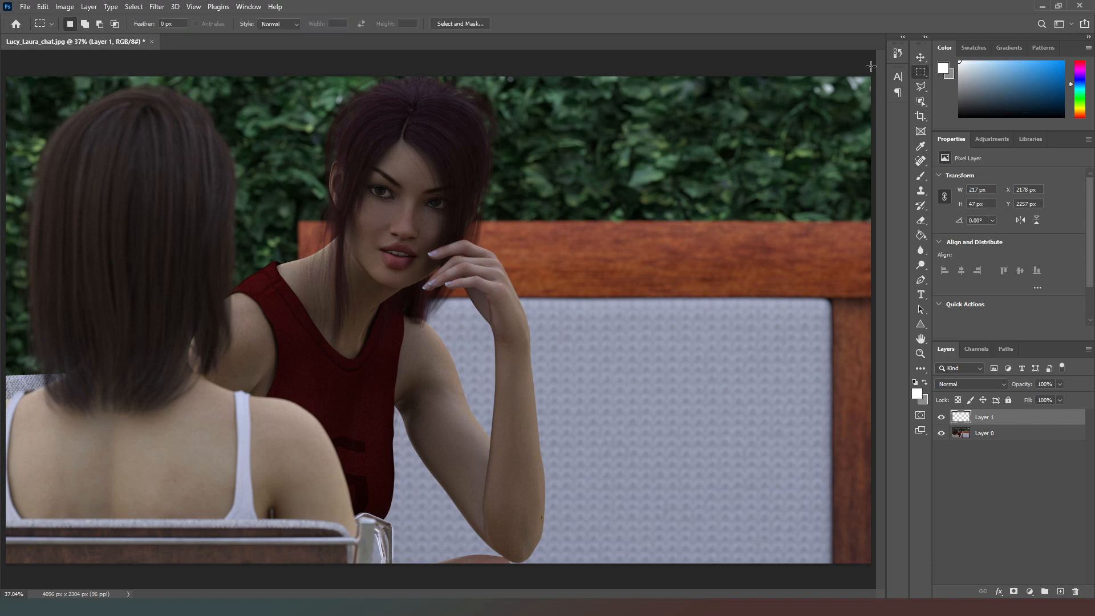
pyautogui.moveTo(871, 65); pyautogui.dragTo(11, 554)
pyautogui.click(494, 581)
pyautogui.click(940, 417)
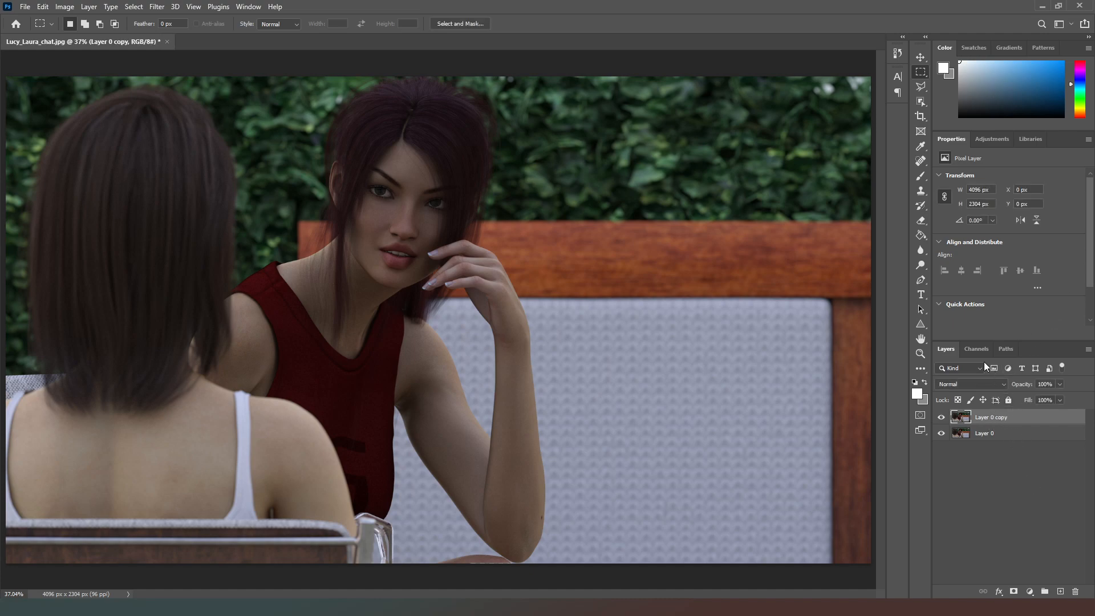
# Shift the entire Green channel of Layer 0 copy 2 px to the right, deselect, and show the RGB composite.
pyautogui.click(973, 349)
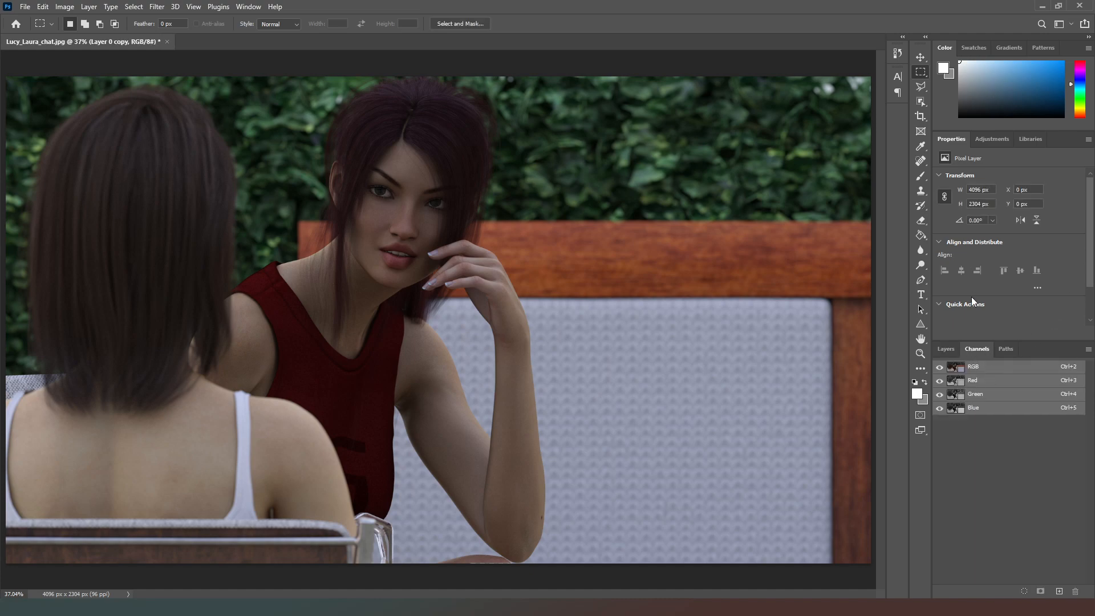
pyautogui.click(993, 394)
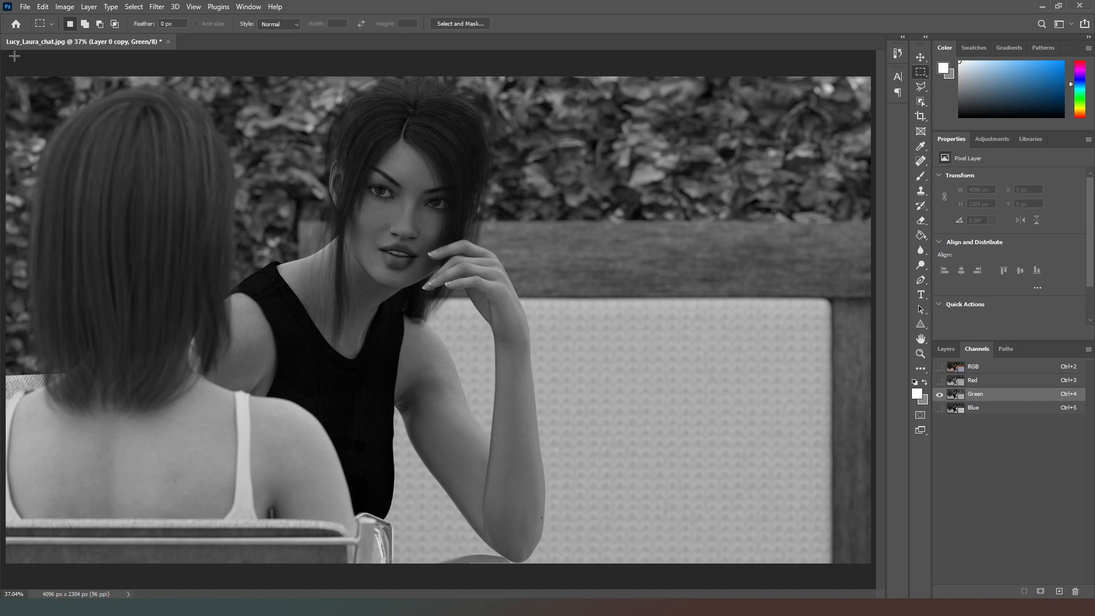
pyautogui.hotkey('ctrl', 'a')
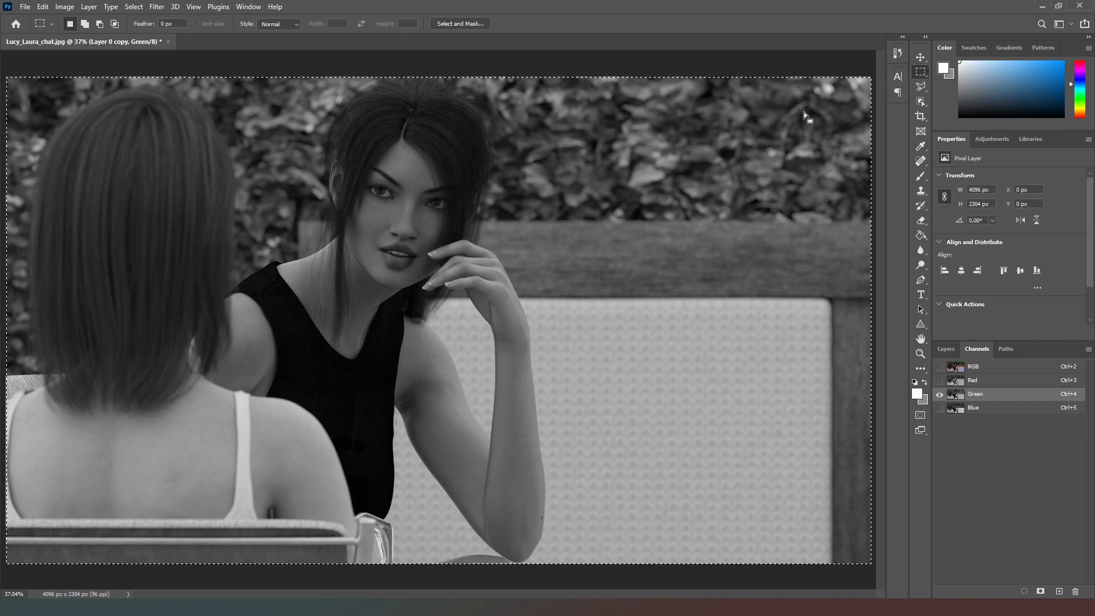
pyautogui.click(921, 57)
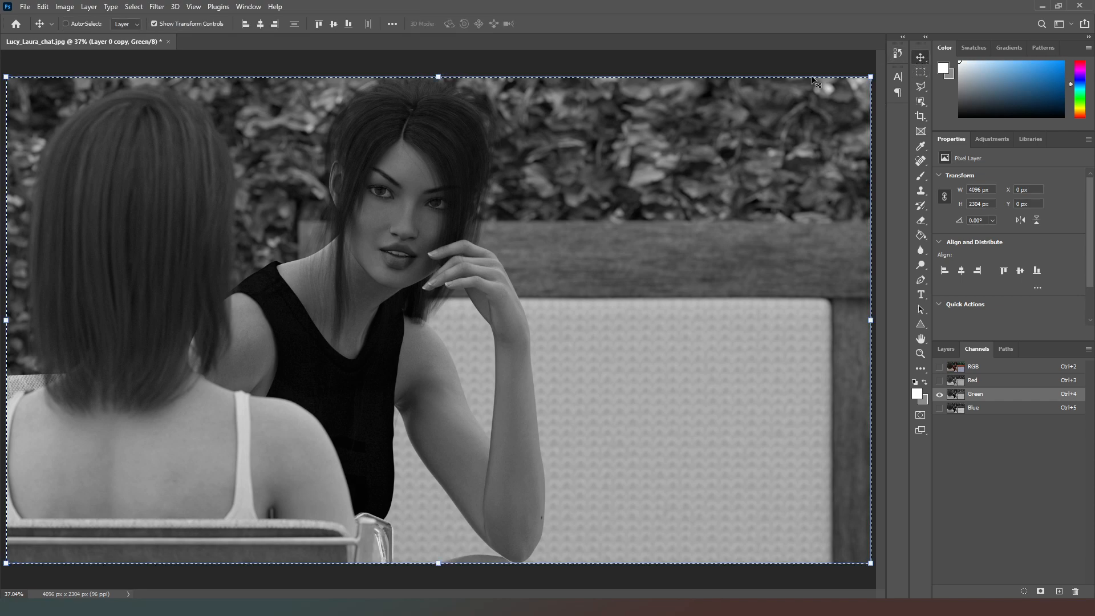
pyautogui.press('Right')
pyautogui.press('Right')
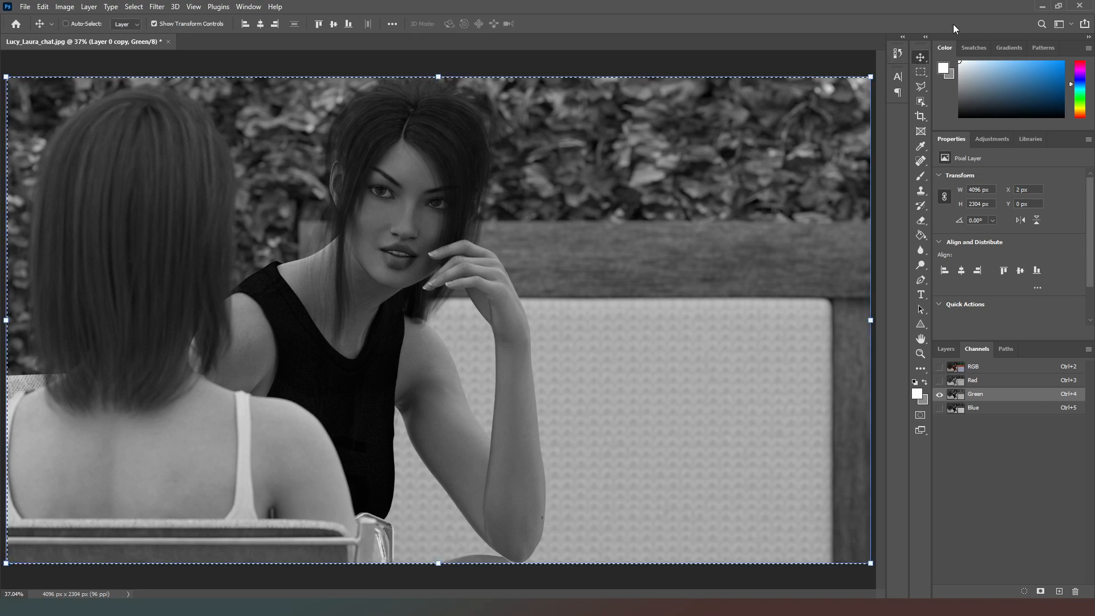
pyautogui.click(920, 71)
pyautogui.click(851, 59)
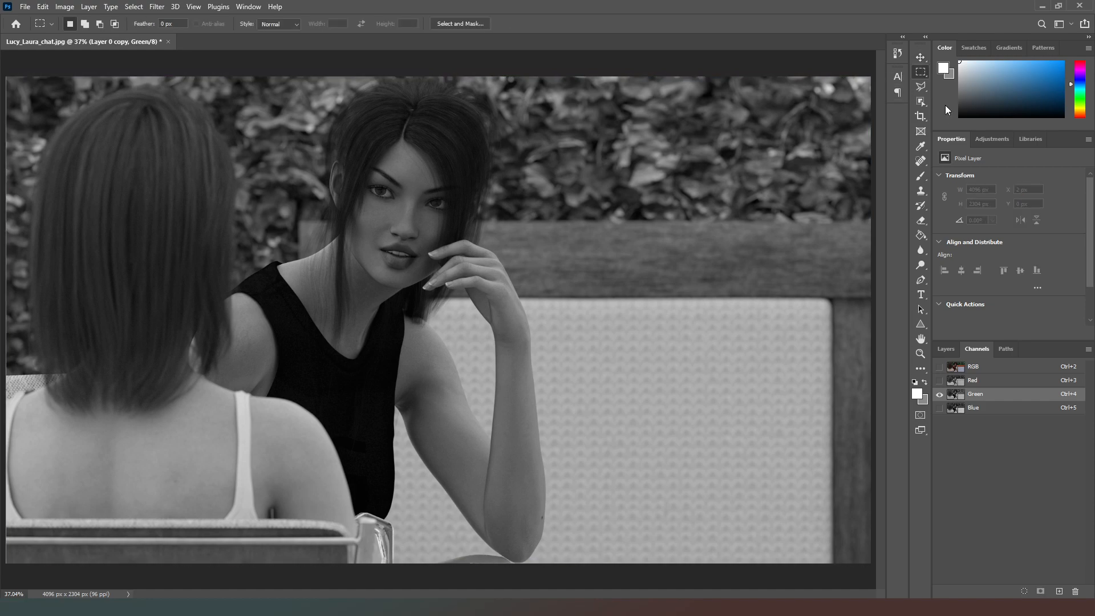
pyautogui.click(939, 367)
# Set the opacity of Layer 0 copy to 43% and add an Exposure adjustment layer above it.
pyautogui.click(950, 349)
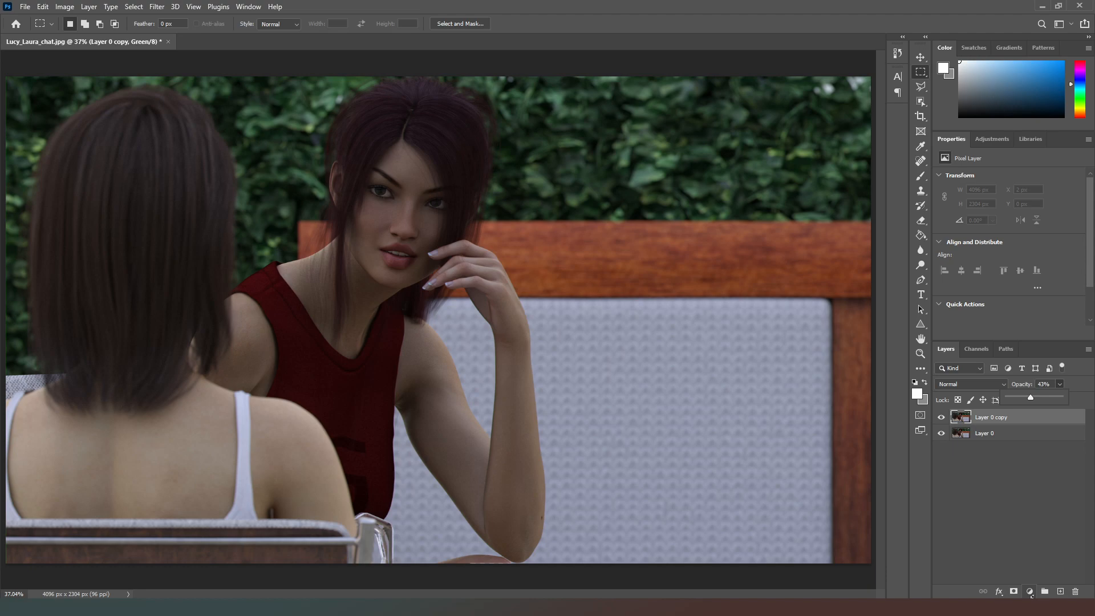
pyautogui.click(1029, 591)
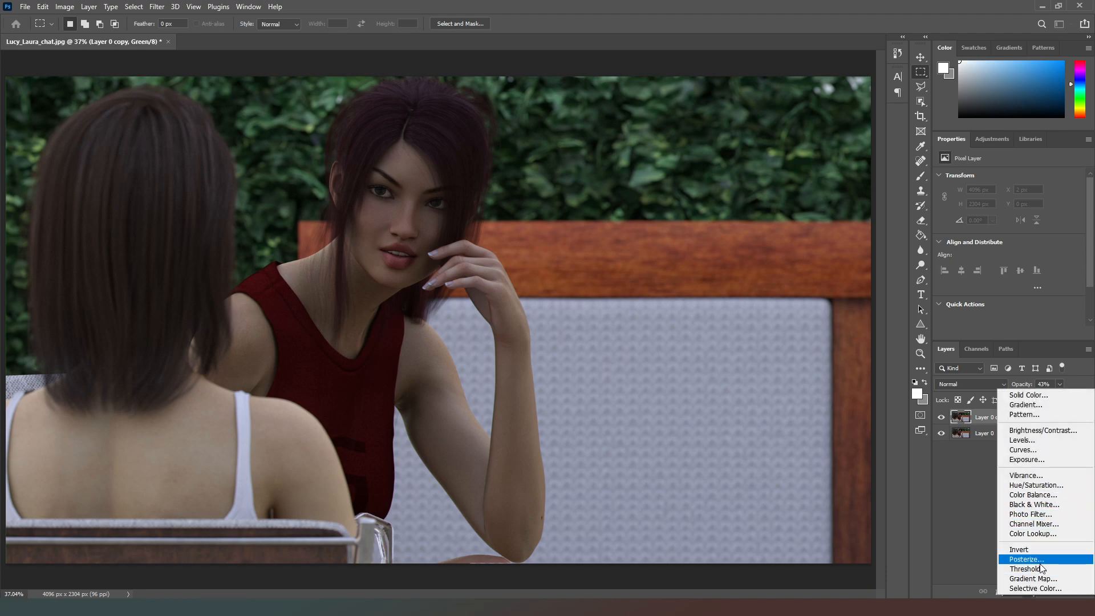
pyautogui.click(1033, 459)
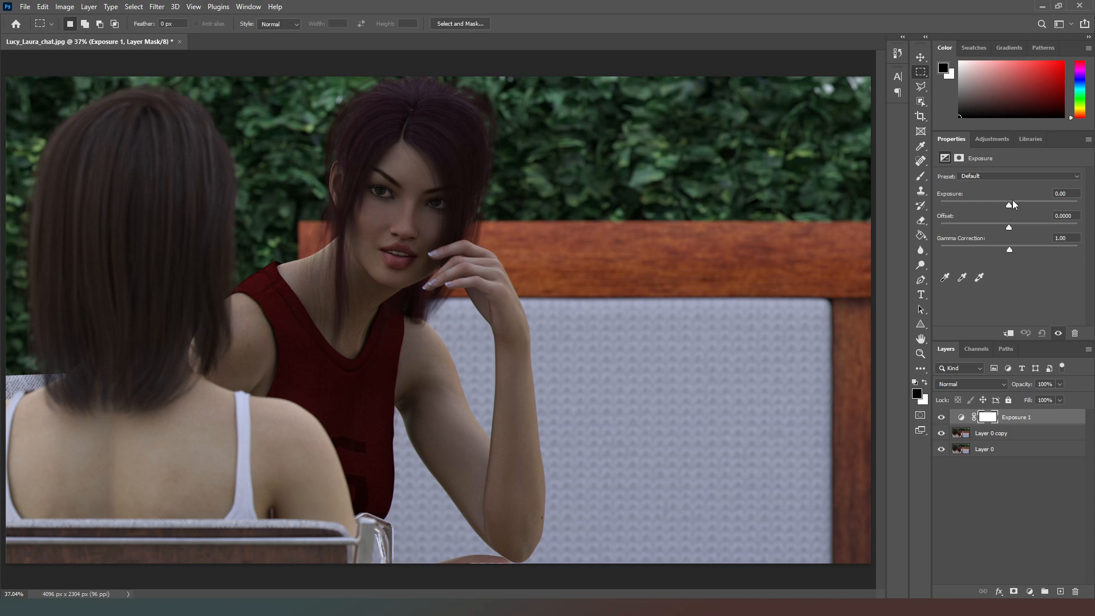
# Set the Exposure adjustment to +1.00 and add a Photo Filter adjustment layer with Warming Filter (85) above it.
pyautogui.moveTo(1009, 209); pyautogui.dragTo(1020, 208)
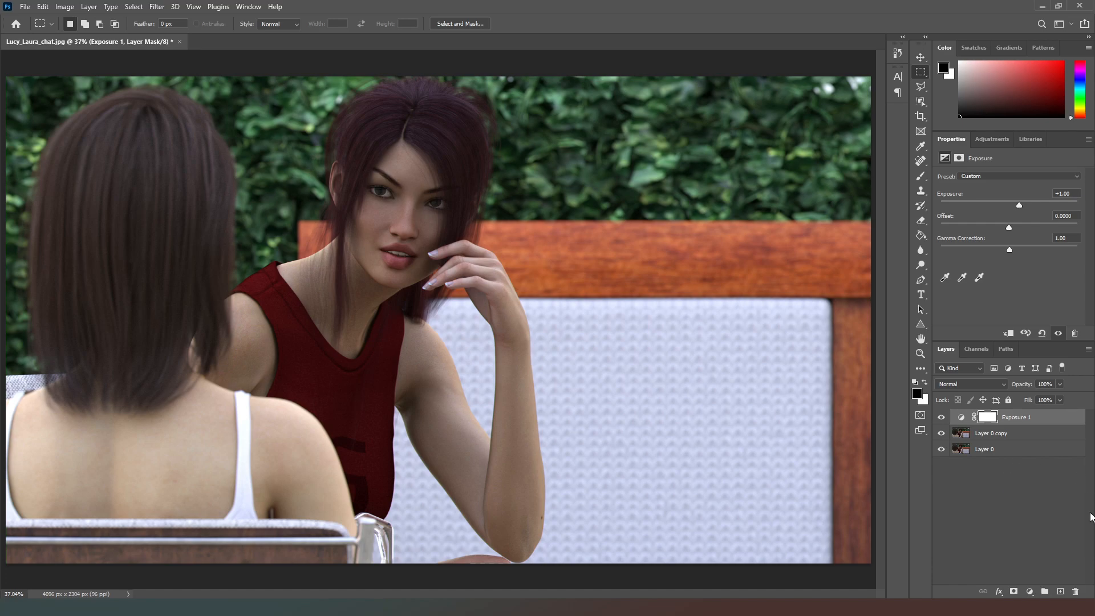
pyautogui.click(1029, 592)
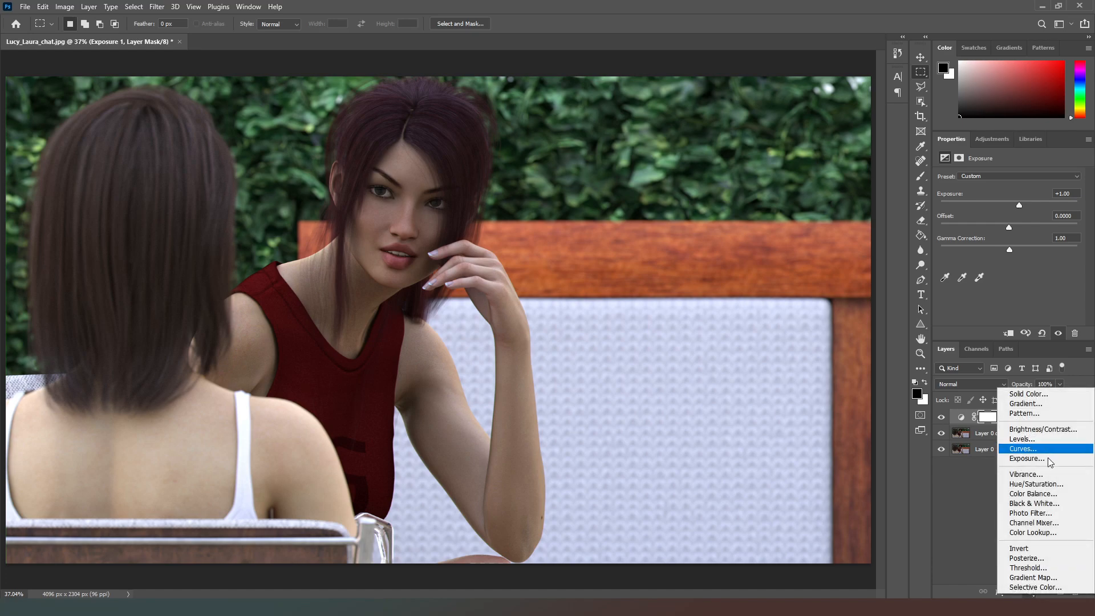
pyautogui.click(1037, 513)
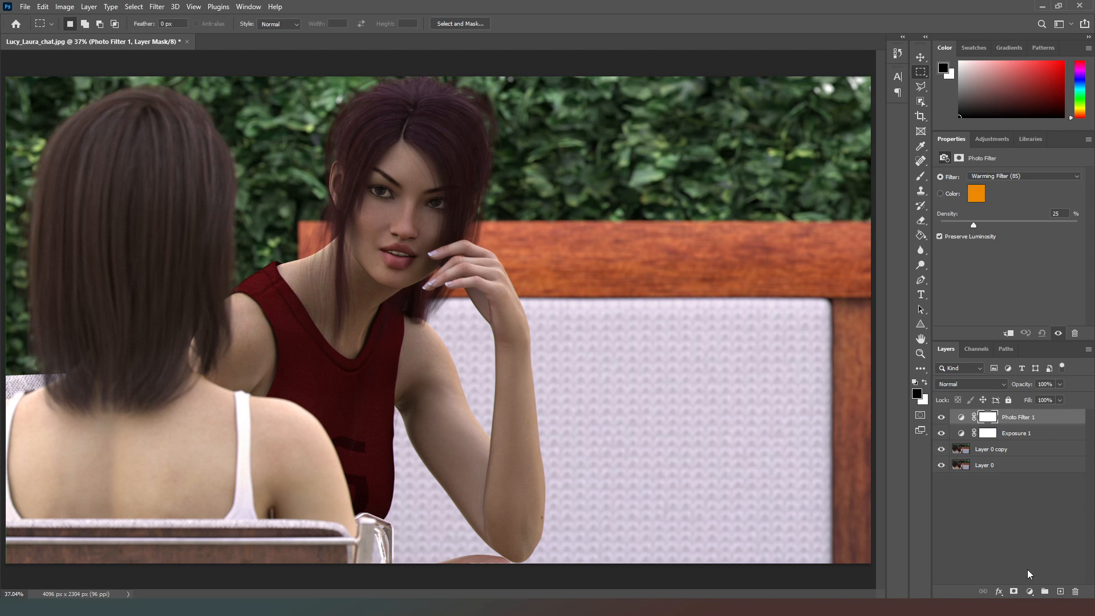
# Add an empty layer topped by a Curves adjustment layer with its RGB midpoint raised, and invert the Curves mask to black.
pyautogui.click(1060, 591)
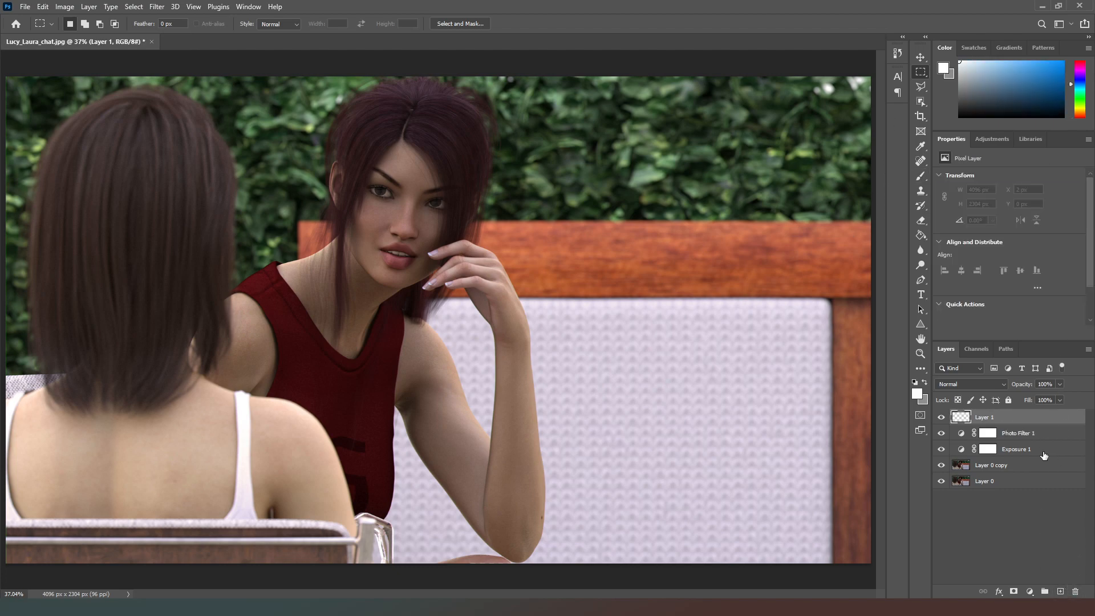
pyautogui.click(1030, 591)
pyautogui.click(1018, 443)
pyautogui.moveTo(1020, 264); pyautogui.dragTo(1021, 244)
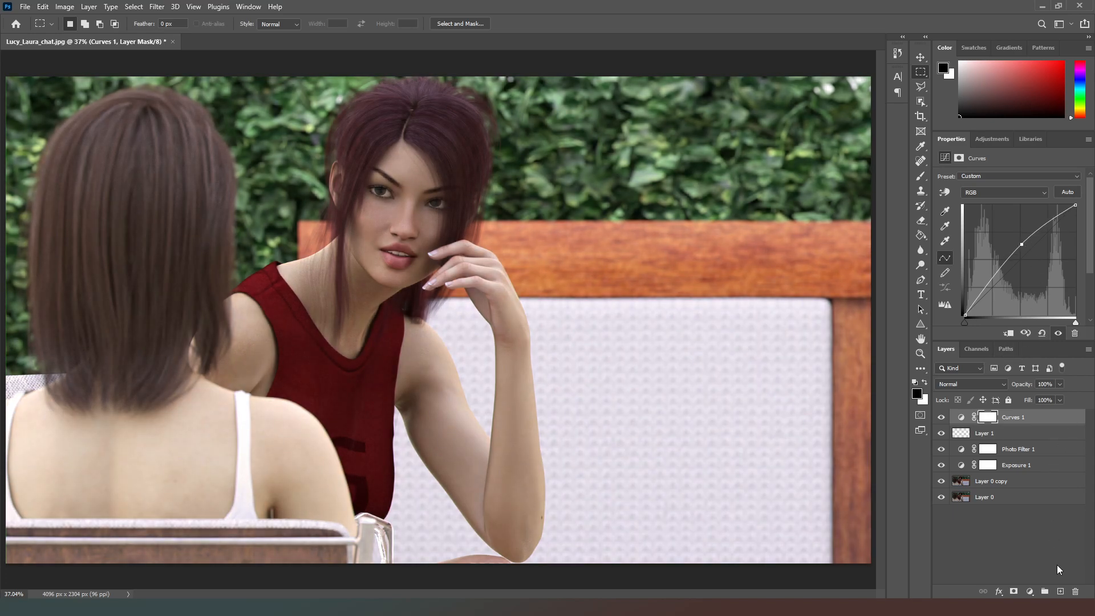
pyautogui.hotkey('ctrl', 'i')
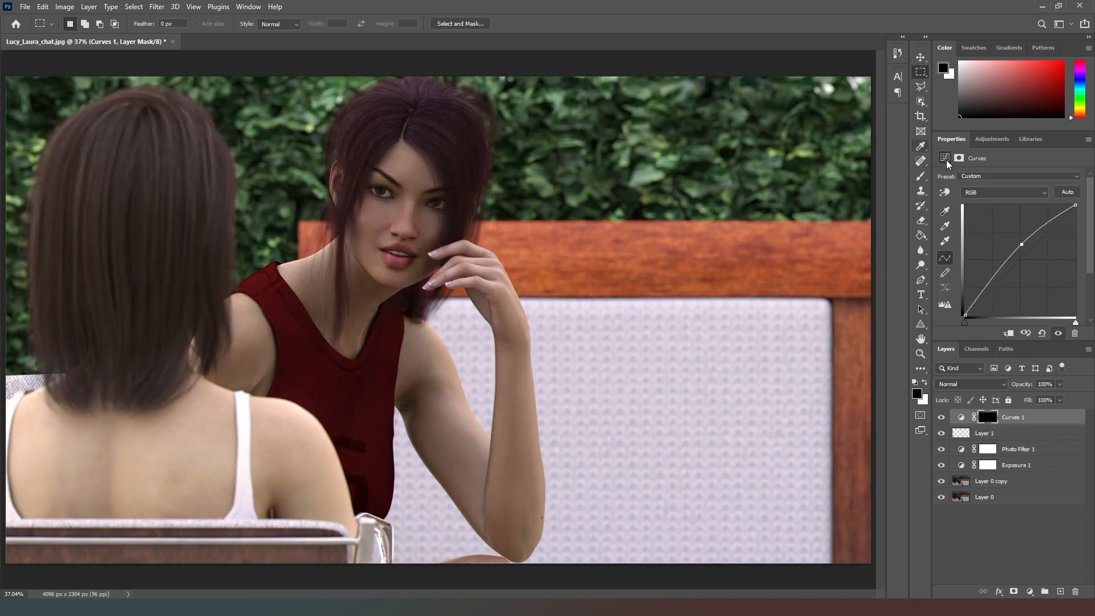
# Set up the Brush tool with 20% opacity and 50% flow.
pyautogui.click(920, 176)
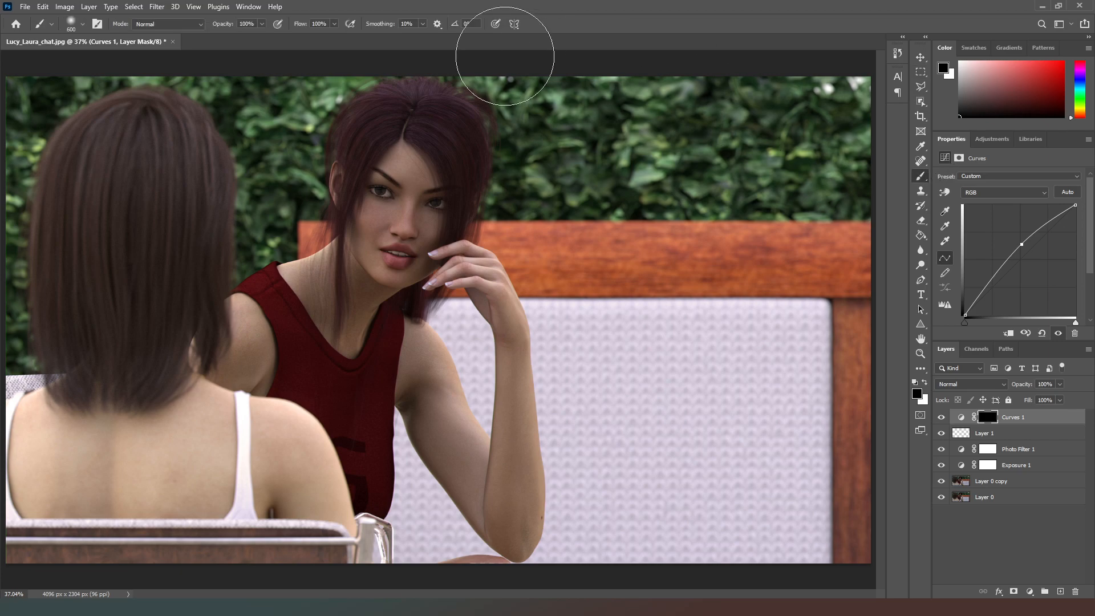
pyautogui.click(249, 24)
pyautogui.write('20')
pyautogui.write('5')
# Brighten the irises of both eyes by painting white on the Curves 1 mask with a much smaller brush.
pyautogui.keyDown('alt'); pyautogui.scroll(2, 417, 242); pyautogui.keyUp('alt')
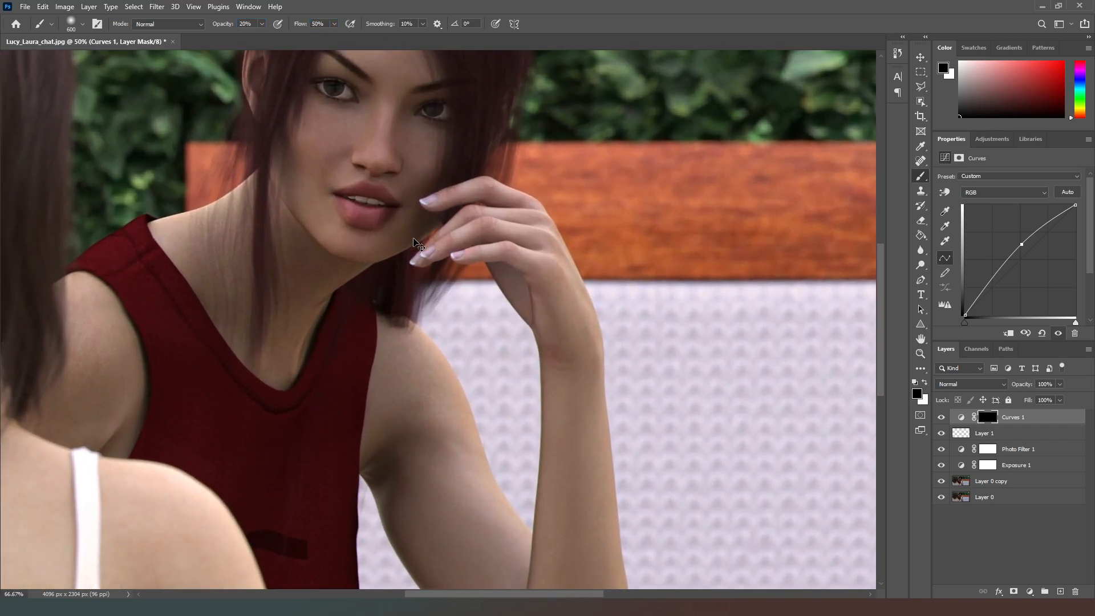
pyautogui.keyDown('alt'); pyautogui.scroll(3, 417, 242); pyautogui.keyUp('alt')
pyautogui.moveTo(396, 271); pyautogui.dragTo(429, 393)
pyautogui.press('[')
pyautogui.press('[')
pyautogui.press('[')
pyautogui.press('[')
pyautogui.press('[')
pyautogui.press('[')
pyautogui.press('[')
pyautogui.press('[')
pyautogui.press('[')
pyautogui.press('[')
pyautogui.press('[')
pyautogui.press('[')
pyautogui.press('[')
pyautogui.press('[')
pyautogui.press('[')
pyautogui.press('[')
pyautogui.press('[')
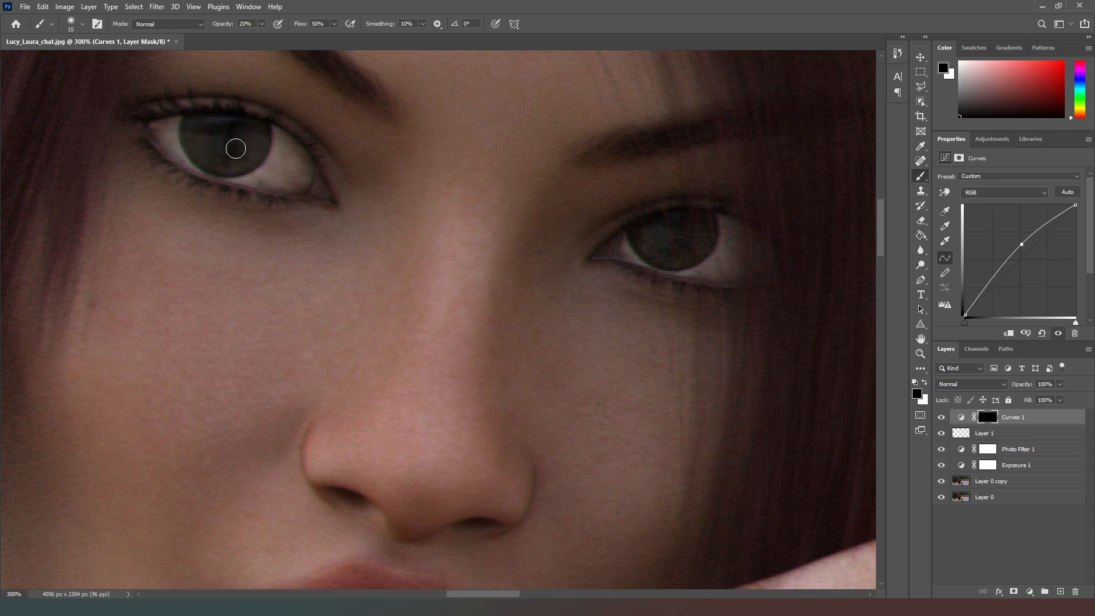
pyautogui.press('x')
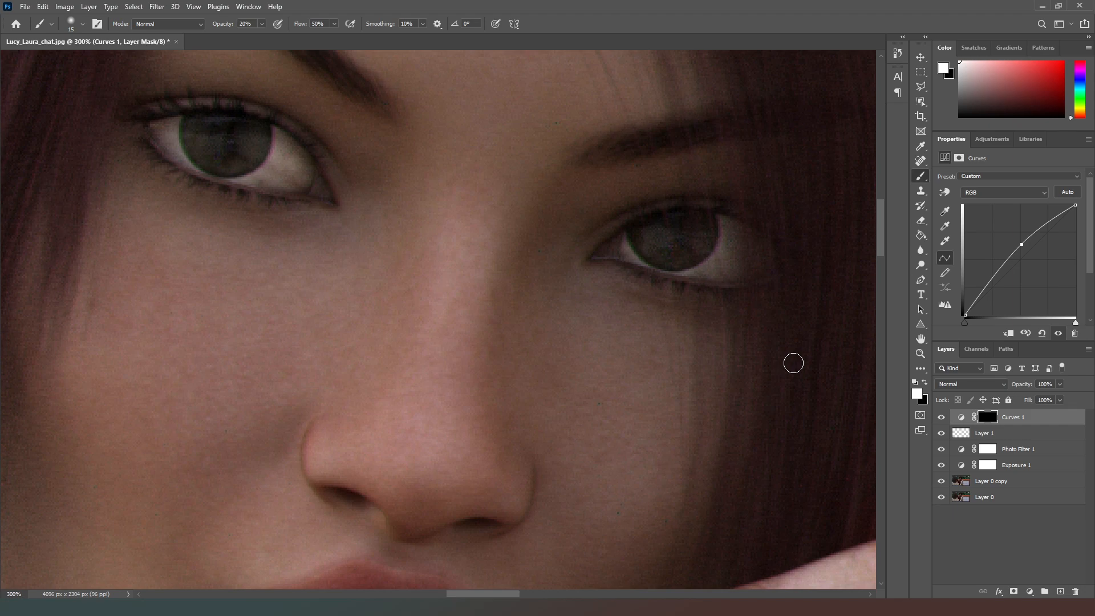
pyautogui.hotkey('ctrl', '0')
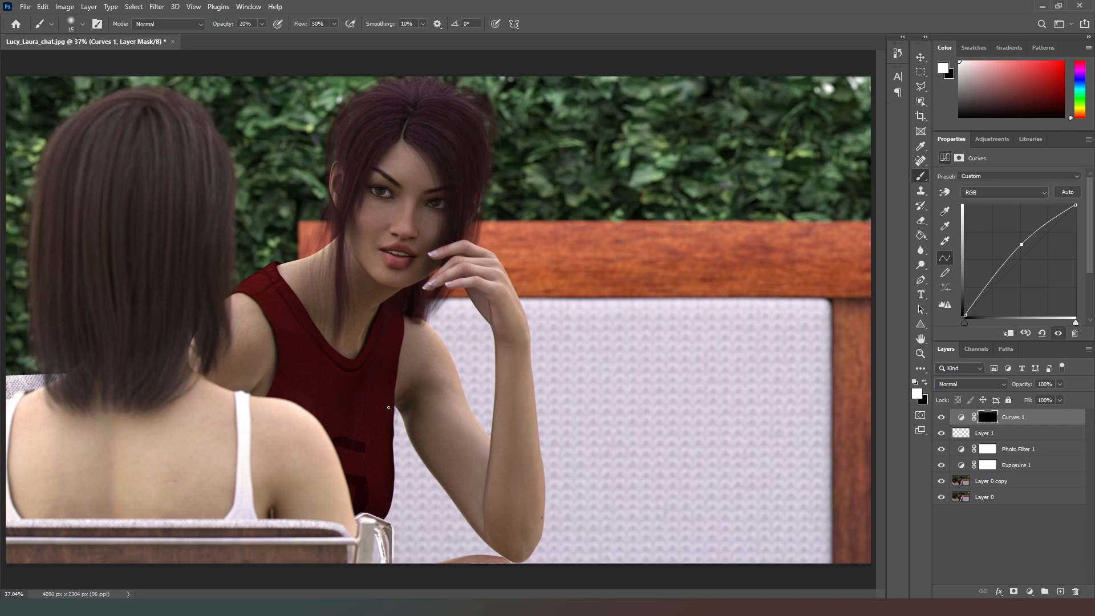
# Crop the image to a rectangular selection just inside its borders to trim the thin outer edges.
pyautogui.click(920, 72)
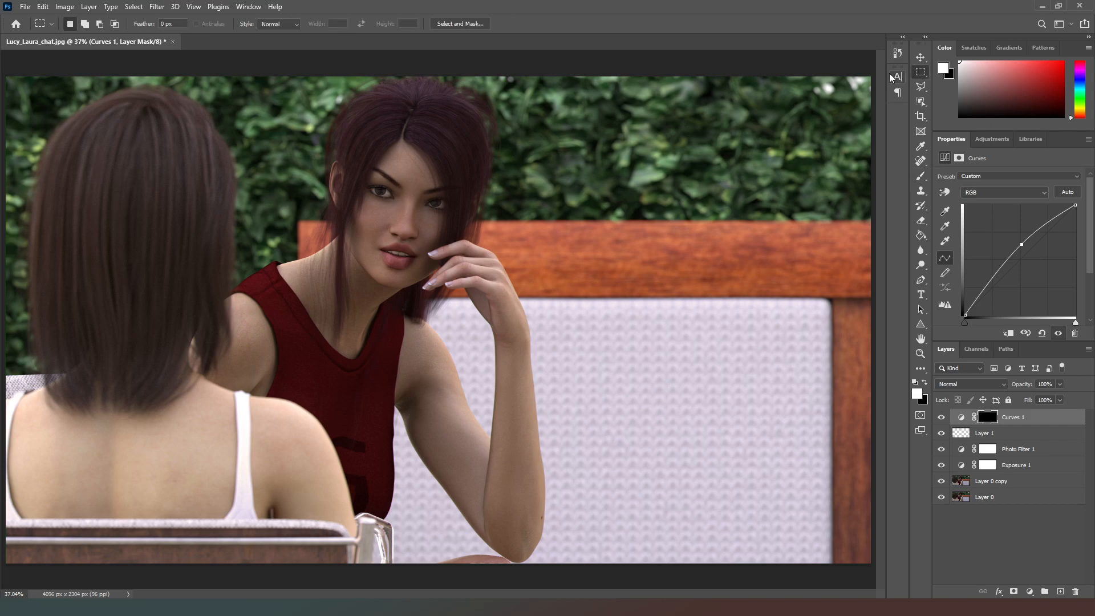
pyautogui.moveTo(875, 73); pyautogui.dragTo(8, 558)
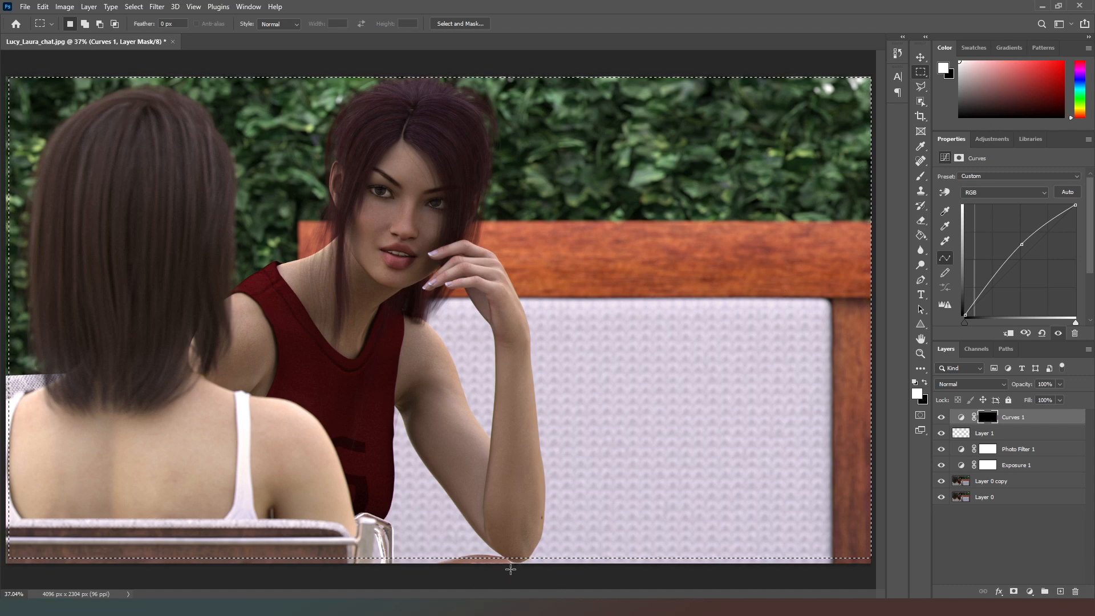
pyautogui.click(64, 6)
pyautogui.click(71, 124)
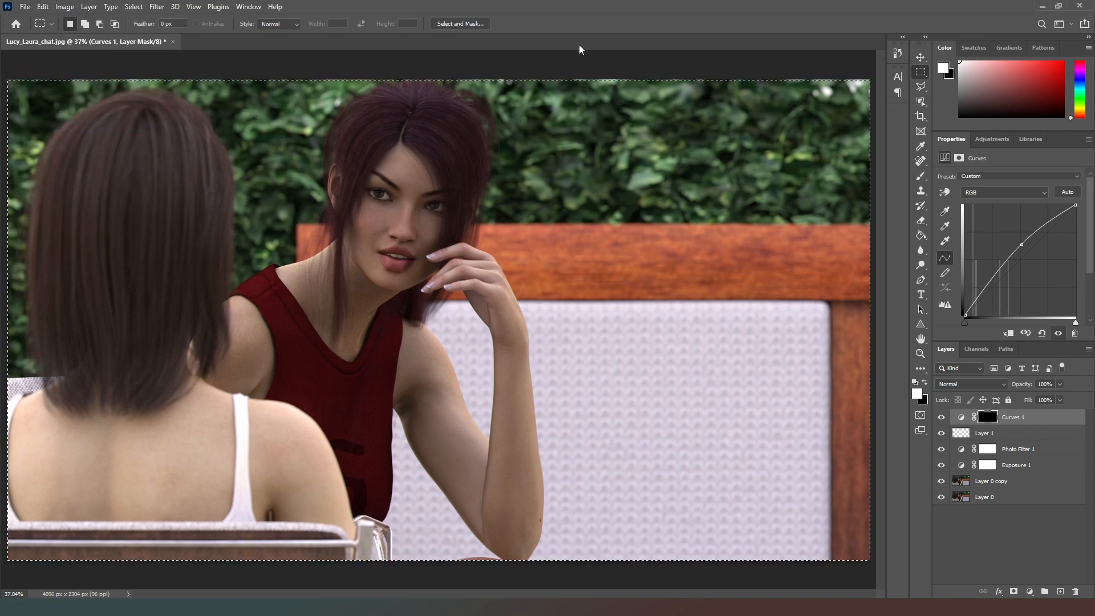